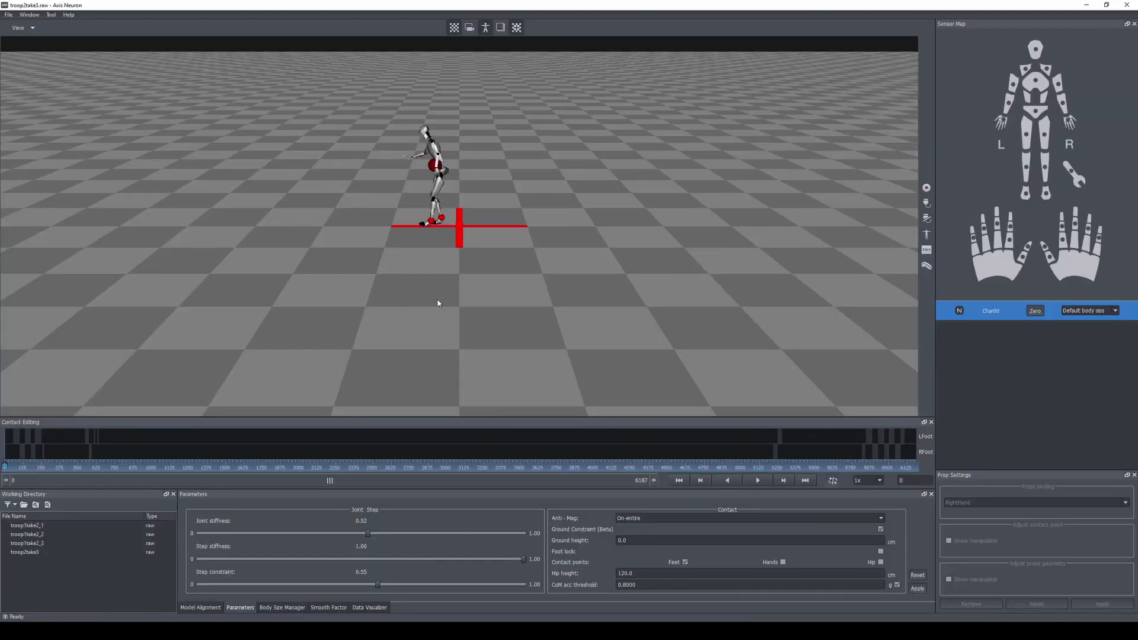
Move the playhead of the troop2take3 take to about frame 751, on the crouching pose
{"action": "middle_click_drag", "start_coordinate": [437, 302], "coordinate": [500, 305]}
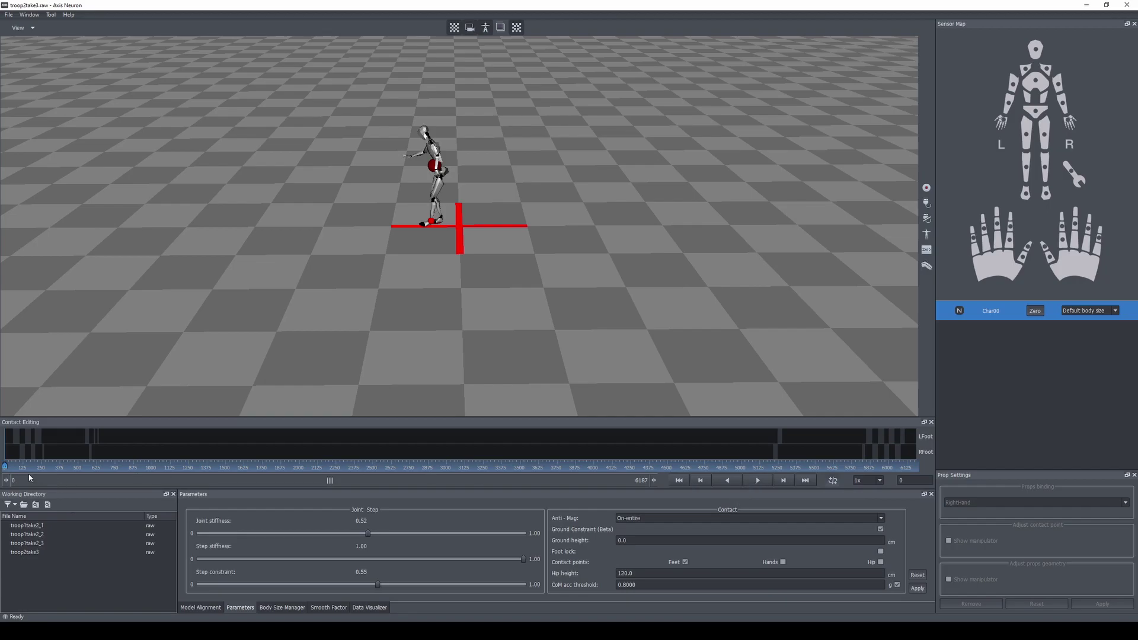
{"action": "left_click_drag", "start_coordinate": [6, 469], "coordinate": [117, 468]}
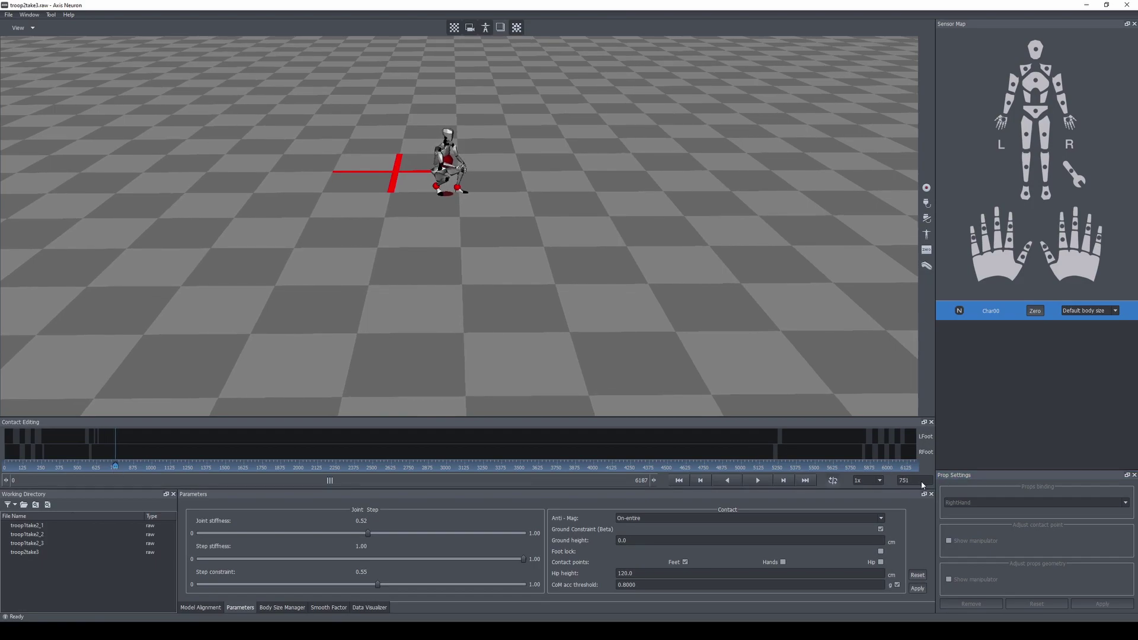
{"action": "left_click", "coordinate": [7, 14]}
{"action": "left_click", "coordinate": [53, 570]}
Set up a motion export covering frames 750 to 800, with FBX binary (*.fbx) as the file type
{"action": "left_click", "coordinate": [8, 14]}
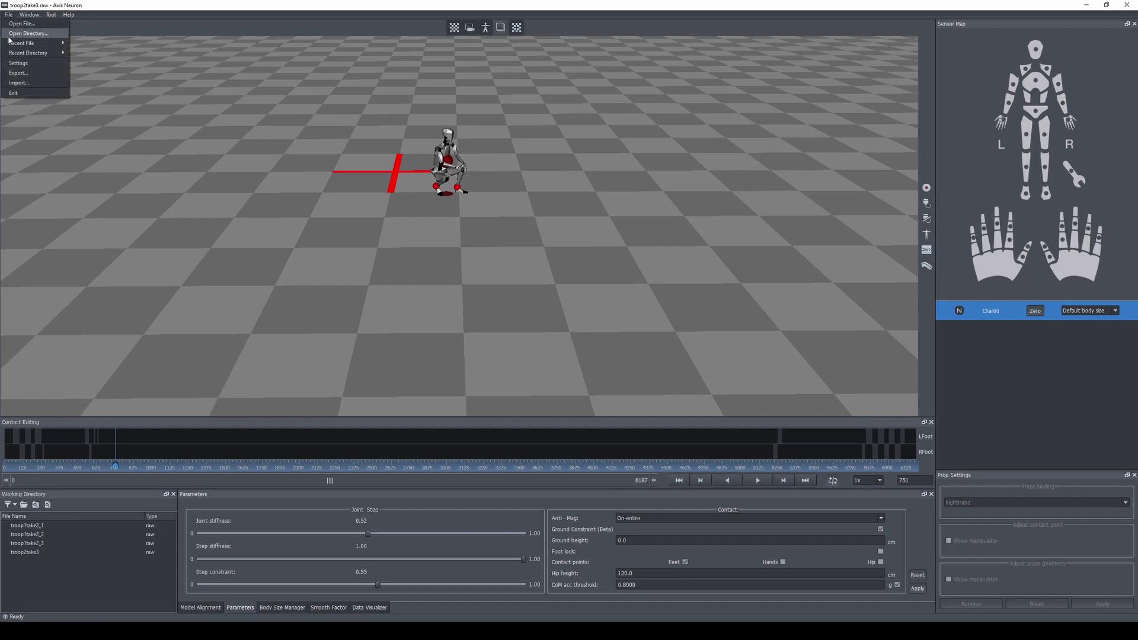
{"action": "left_click", "coordinate": [59, 77]}
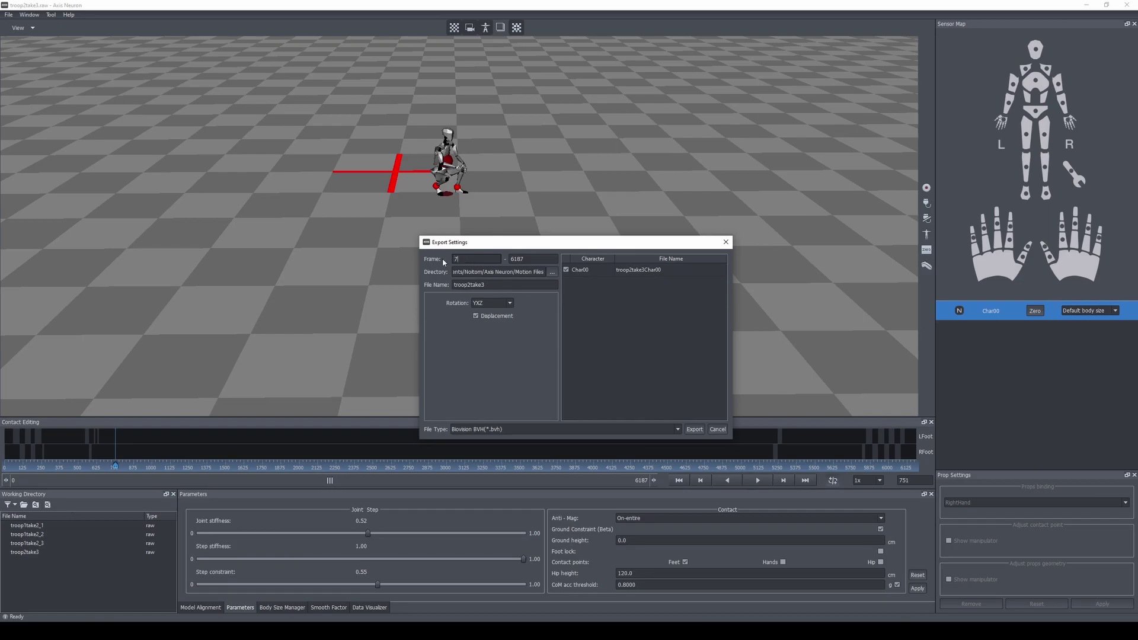
{"action": "type", "text": "800"}
{"action": "key", "text": "Tab"}
{"action": "left_click", "coordinate": [488, 430]}
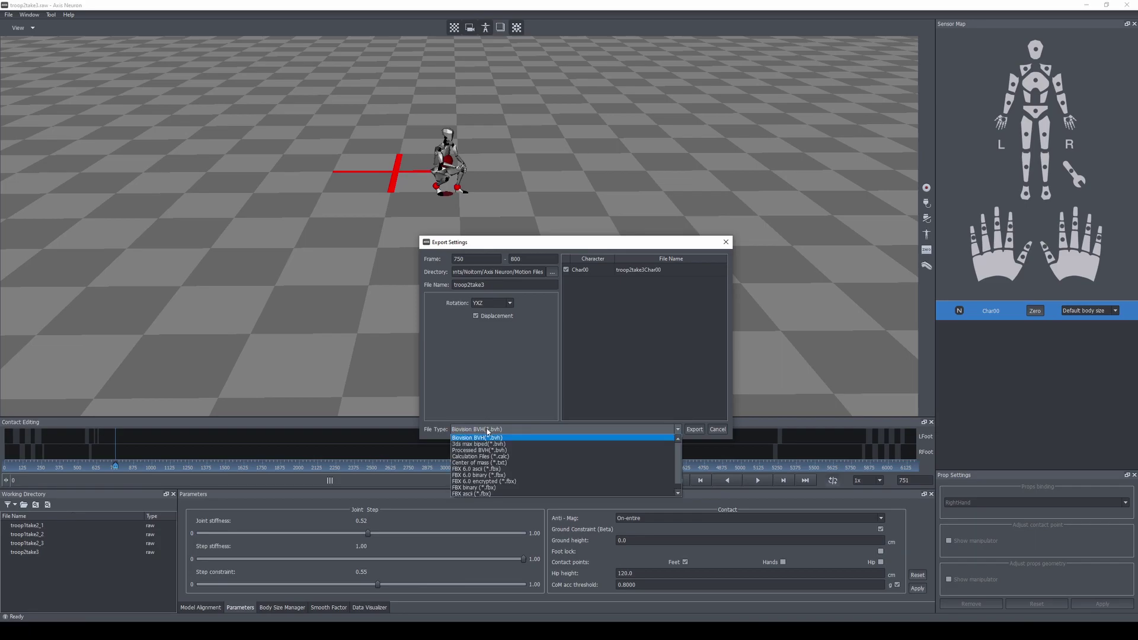
{"action": "left_click", "coordinate": [511, 488]}
Export the motion under the file name tutorialmo into a folder on the desktop, and close Axis Neuron
{"action": "left_click_drag", "start_coordinate": [492, 285], "coordinate": [421, 289]}
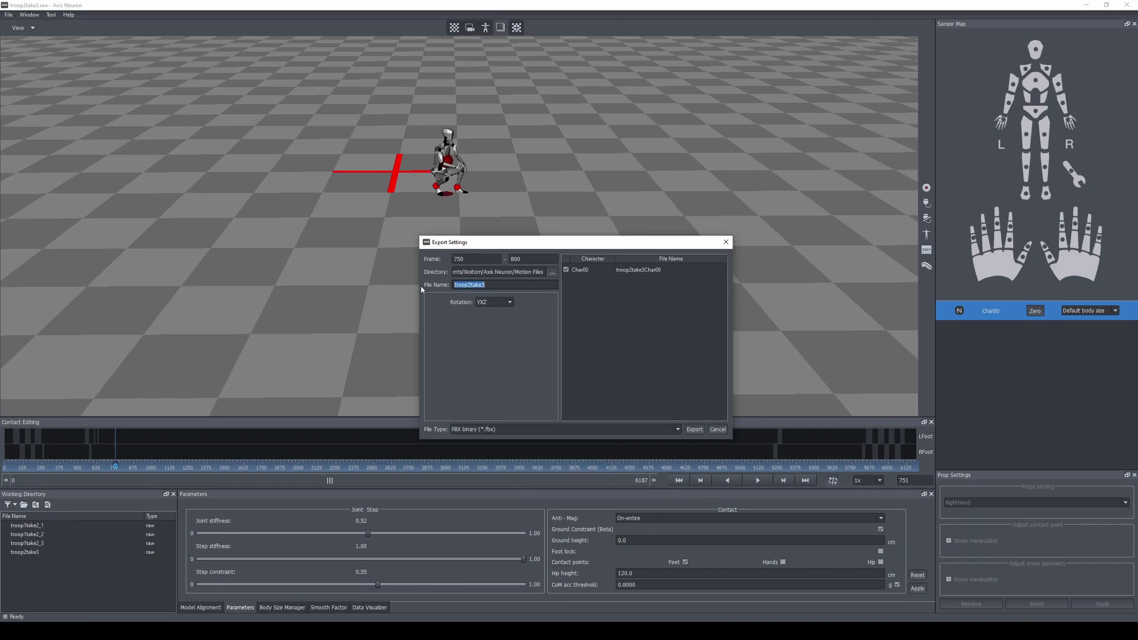
{"action": "type", "text": "tutorialmop"}
{"action": "left_click", "coordinate": [547, 273]}
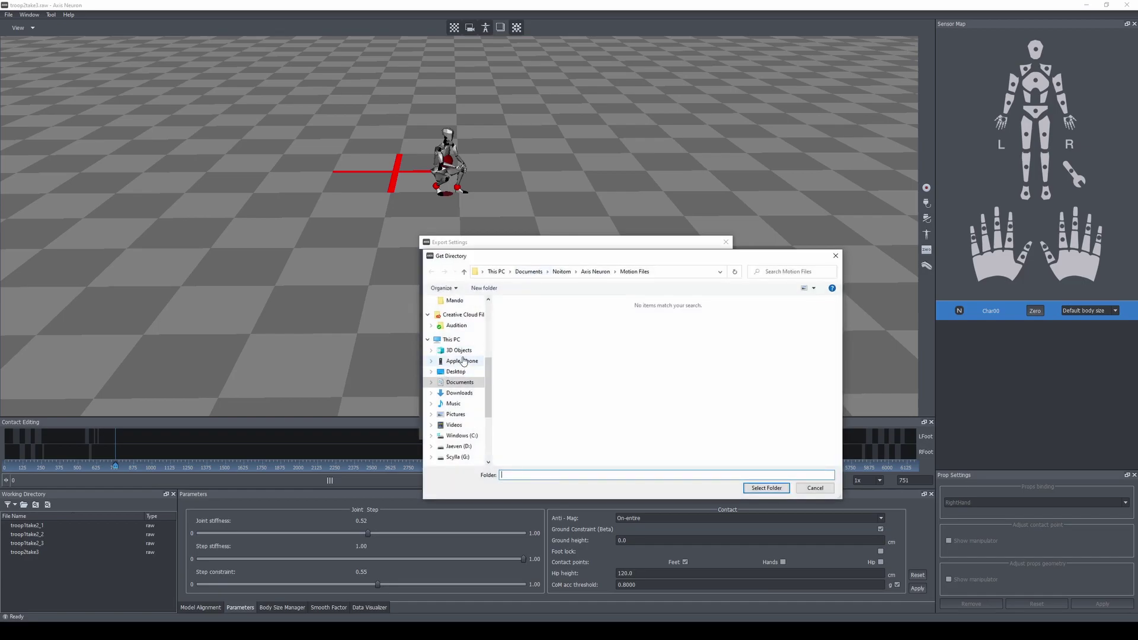
{"action": "left_click", "coordinate": [458, 372]}
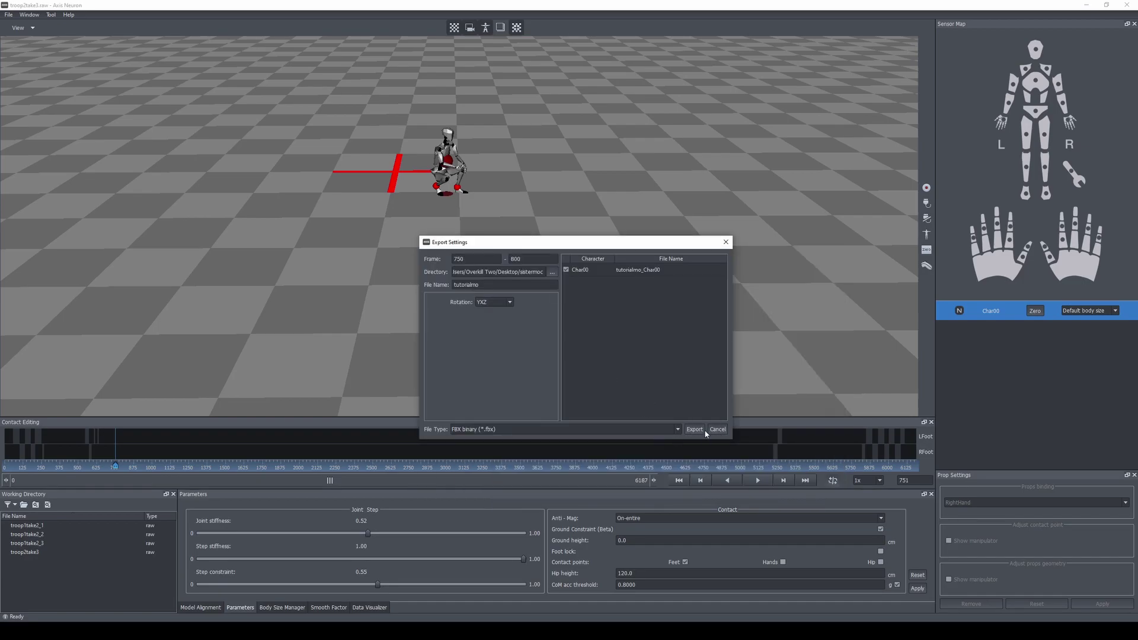
{"action": "left_click", "coordinate": [704, 430]}
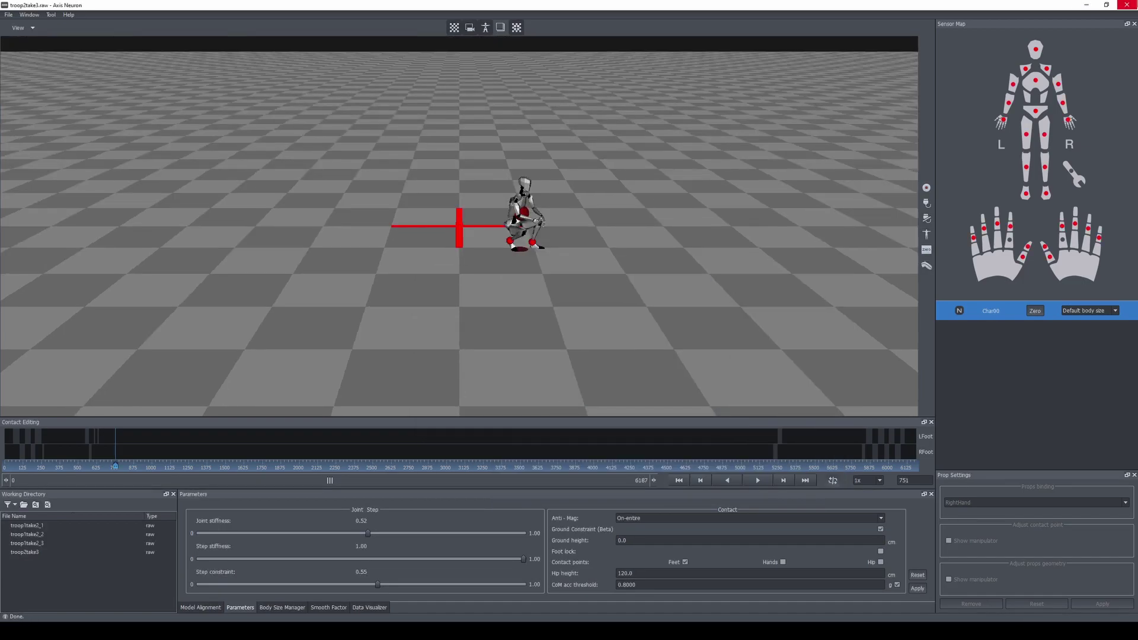
{"action": "left_click", "coordinate": [1128, 5]}
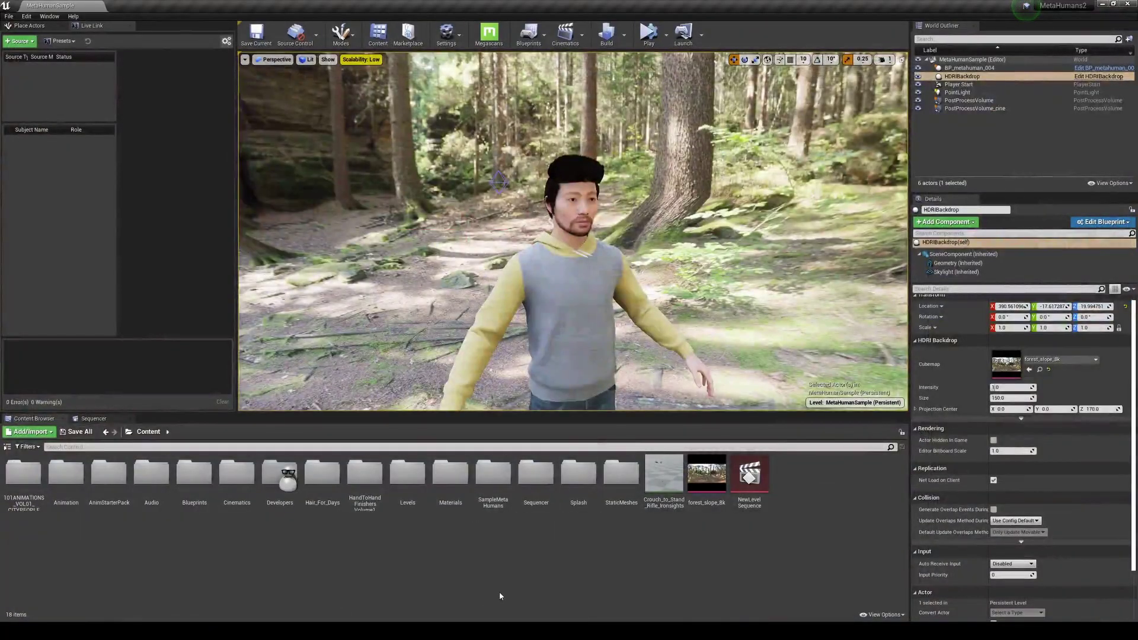
In the Unreal Editor, find the NeuronLiveLink plugin by searching for "neuron", enable it despite being beta, and restart the editor
{"action": "left_click", "coordinate": [9, 16]}
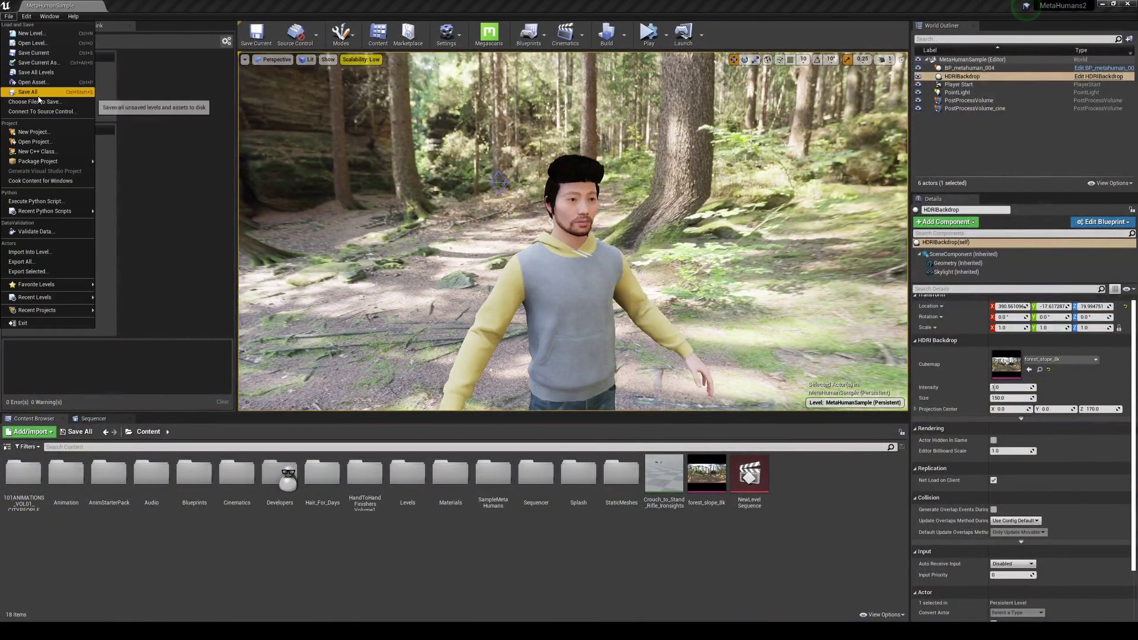
{"action": "left_click", "coordinate": [24, 97]}
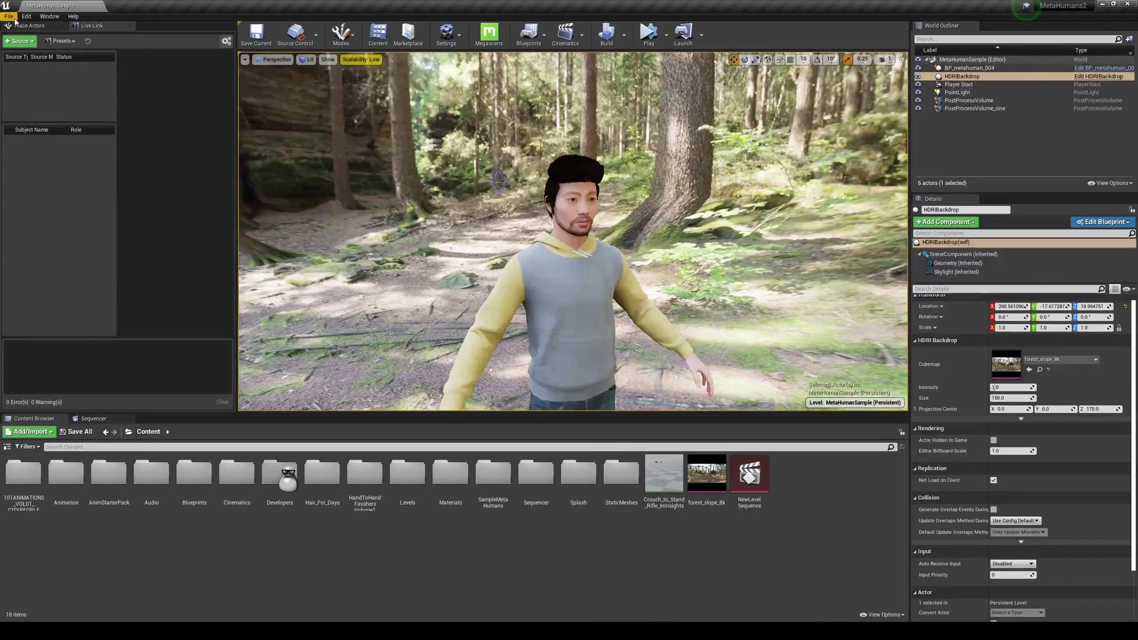
{"action": "left_click", "coordinate": [26, 16]}
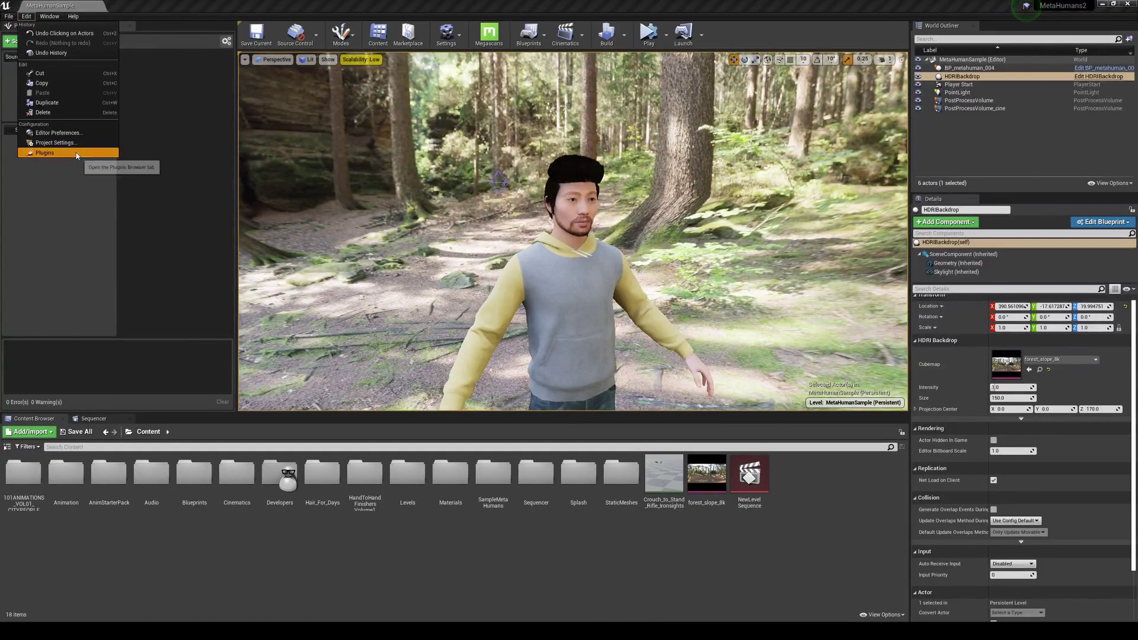
{"action": "left_click", "coordinate": [45, 152]}
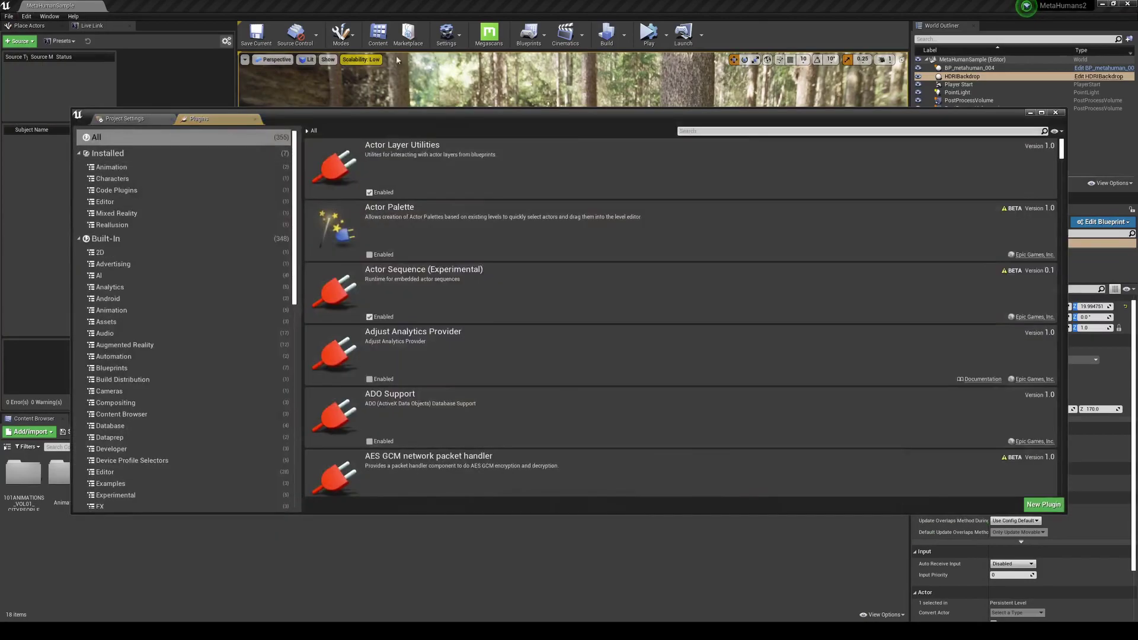
{"action": "left_click", "coordinate": [752, 131]}
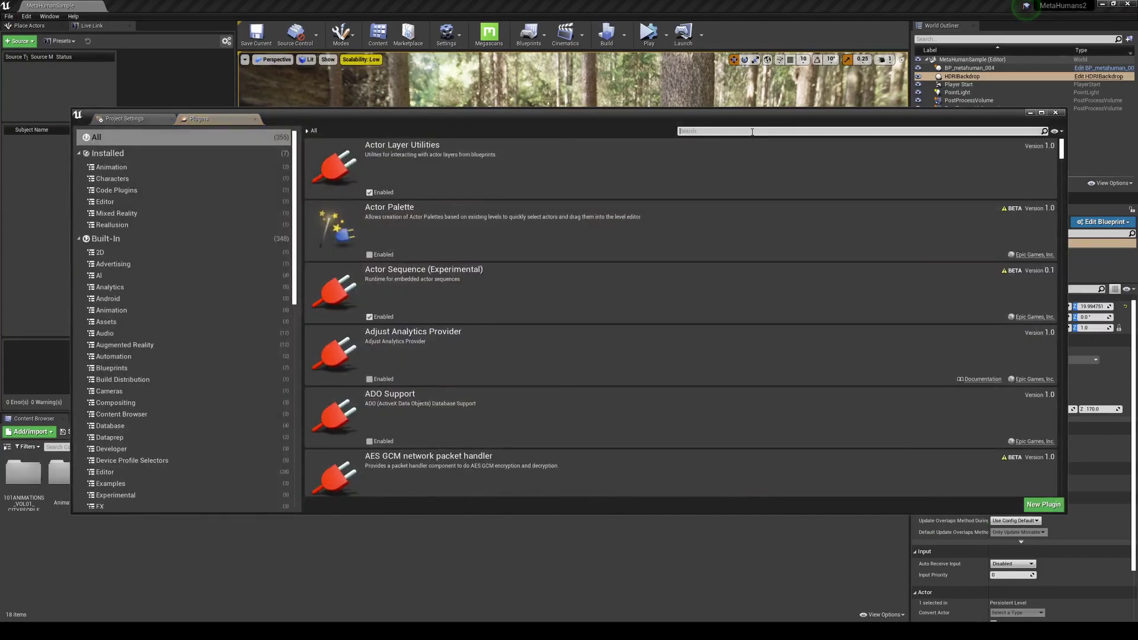
{"action": "type", "text": "neuron"}
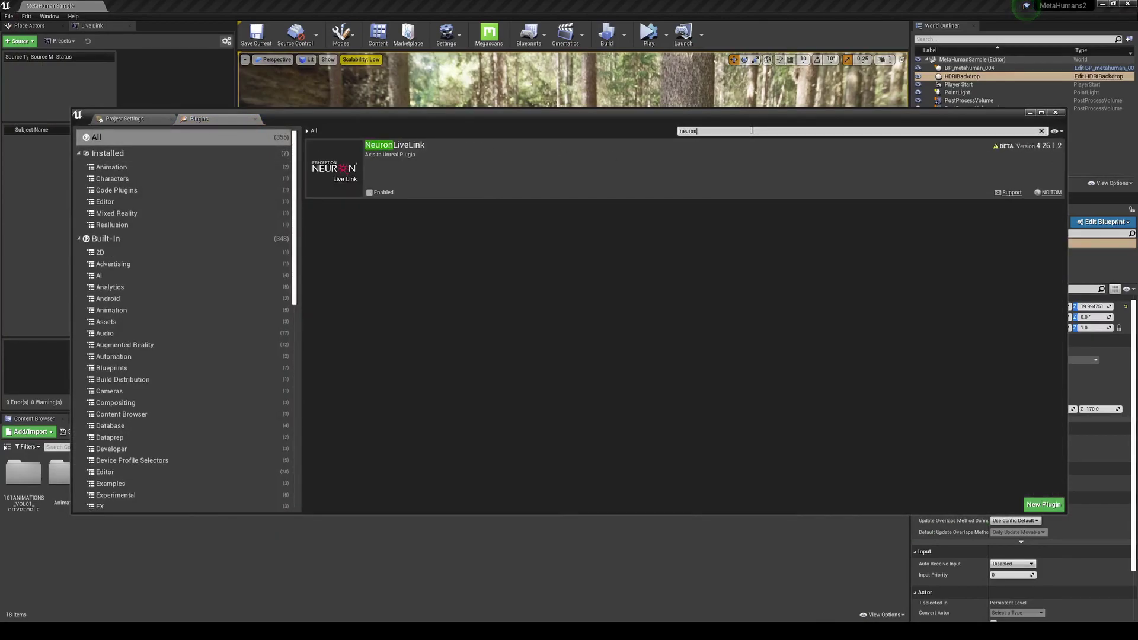
{"action": "left_click", "coordinate": [384, 193]}
{"action": "left_click", "coordinate": [634, 344]}
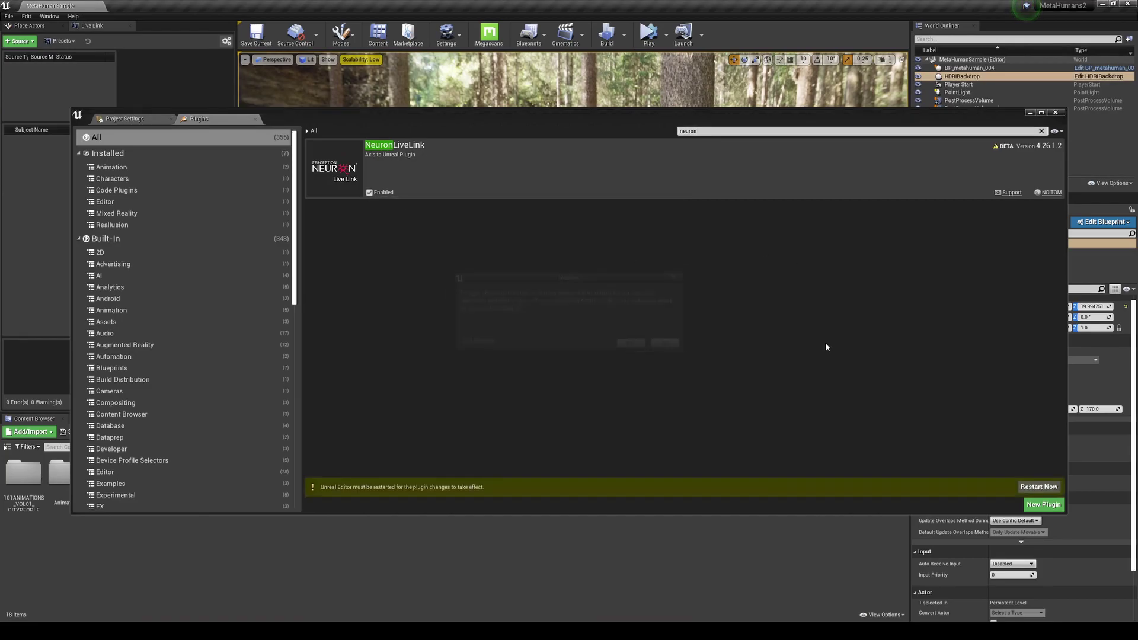
{"action": "left_click", "coordinate": [1034, 488]}
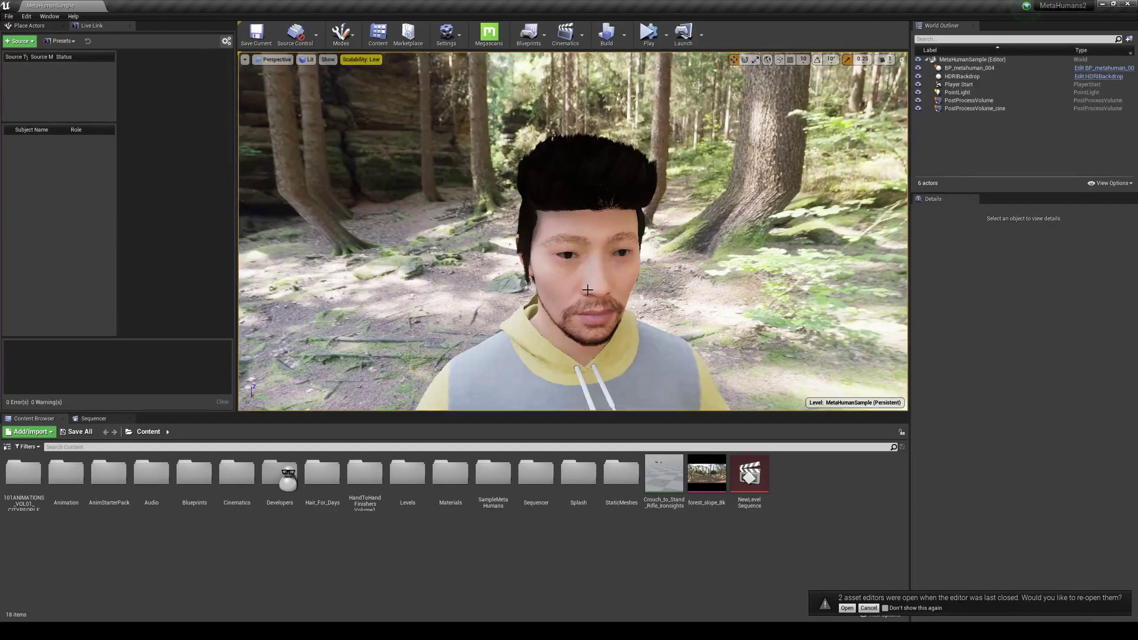
Decline reopening the two asset editors from the previous session
{"action": "right_click_drag", "start_coordinate": [588, 290], "coordinate": [634, 308]}
{"action": "key", "text": "s"}
{"action": "key", "text": "w"}
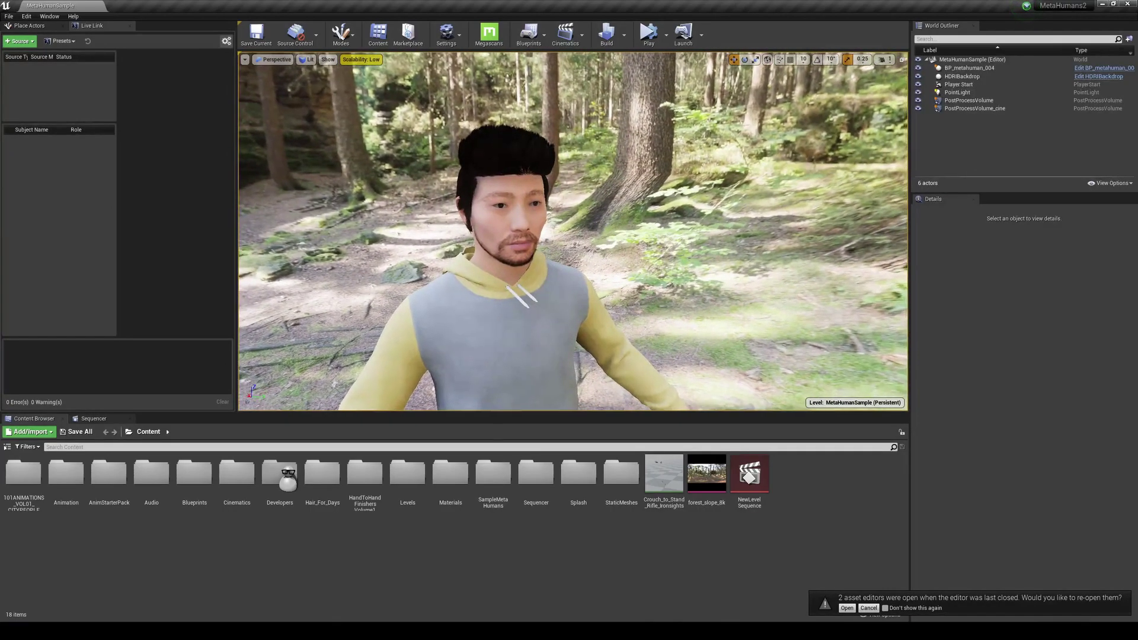
{"action": "right_click_drag", "start_coordinate": [492, 286], "coordinate": [438, 286]}
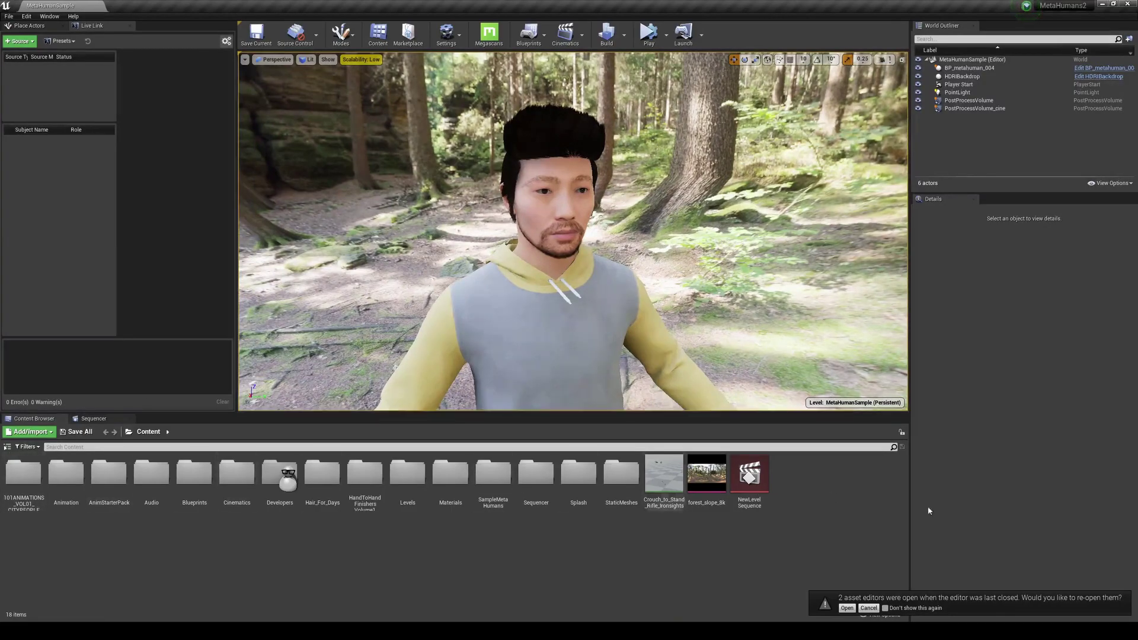
{"action": "left_click", "coordinate": [869, 608]}
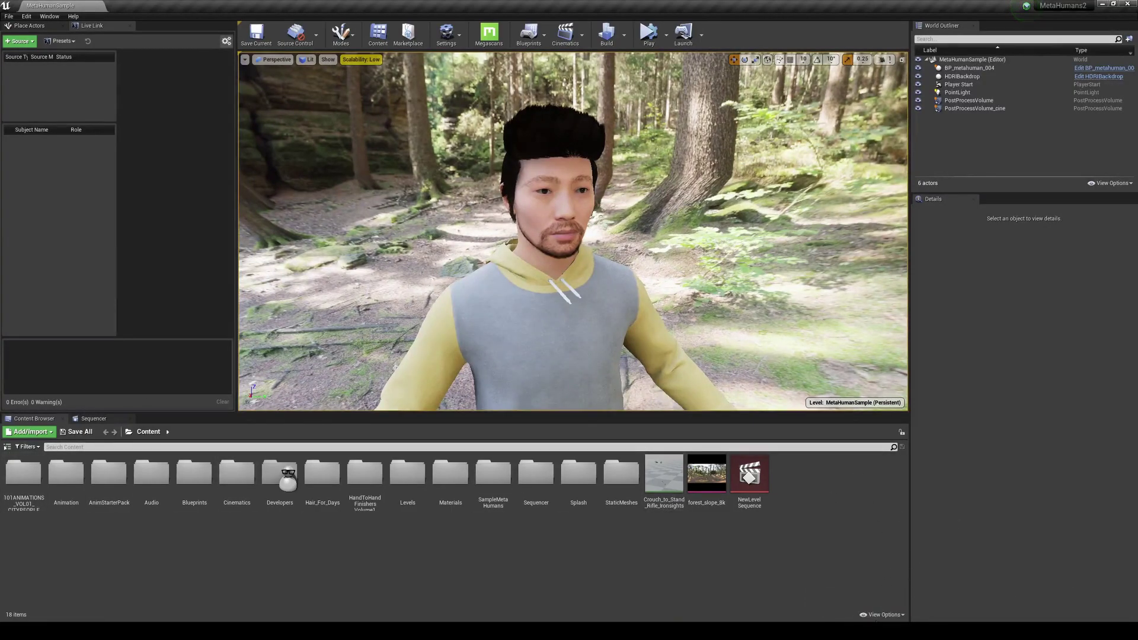
Check that plugin content is shown in the Content Browser, and search the source folders for "neuron"
{"action": "left_click", "coordinate": [884, 615]}
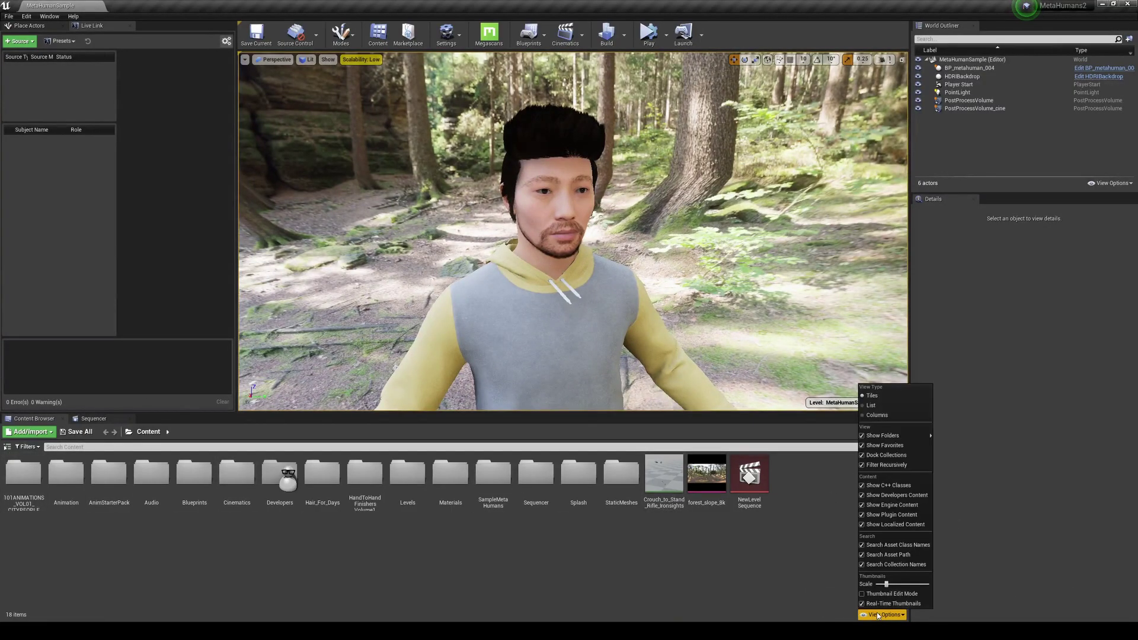
{"action": "left_click", "coordinate": [911, 518]}
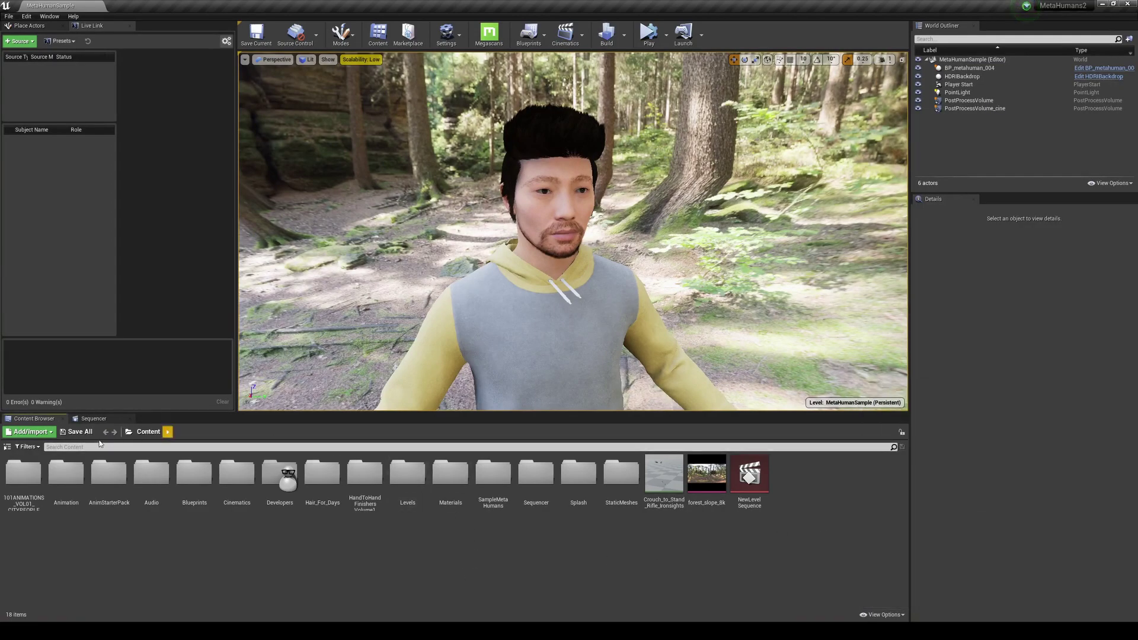
{"action": "left_click", "coordinate": [8, 447]}
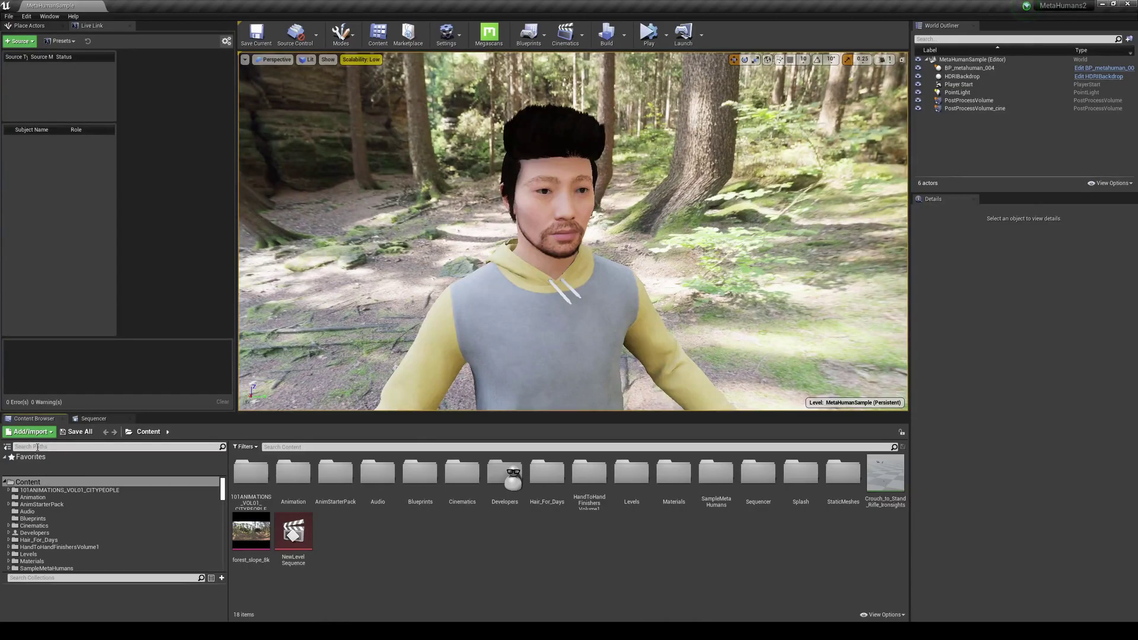
{"action": "type", "text": "neuron"}
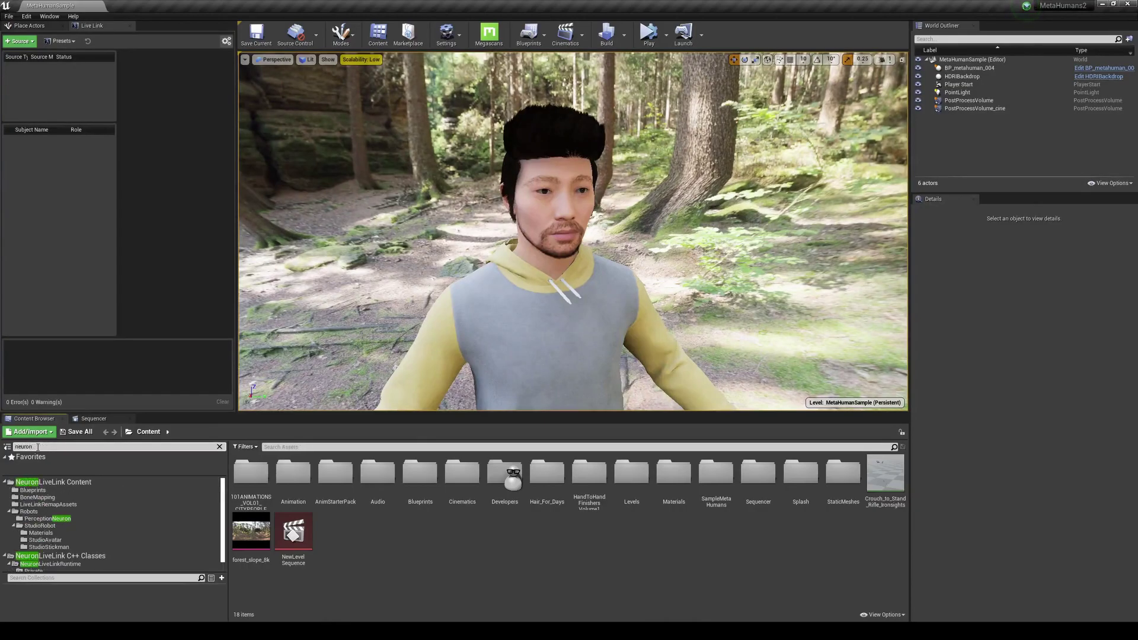
Open the PerceptionNeuron folder under Robots in NeuronLiveLink Content
{"action": "left_click", "coordinate": [61, 482]}
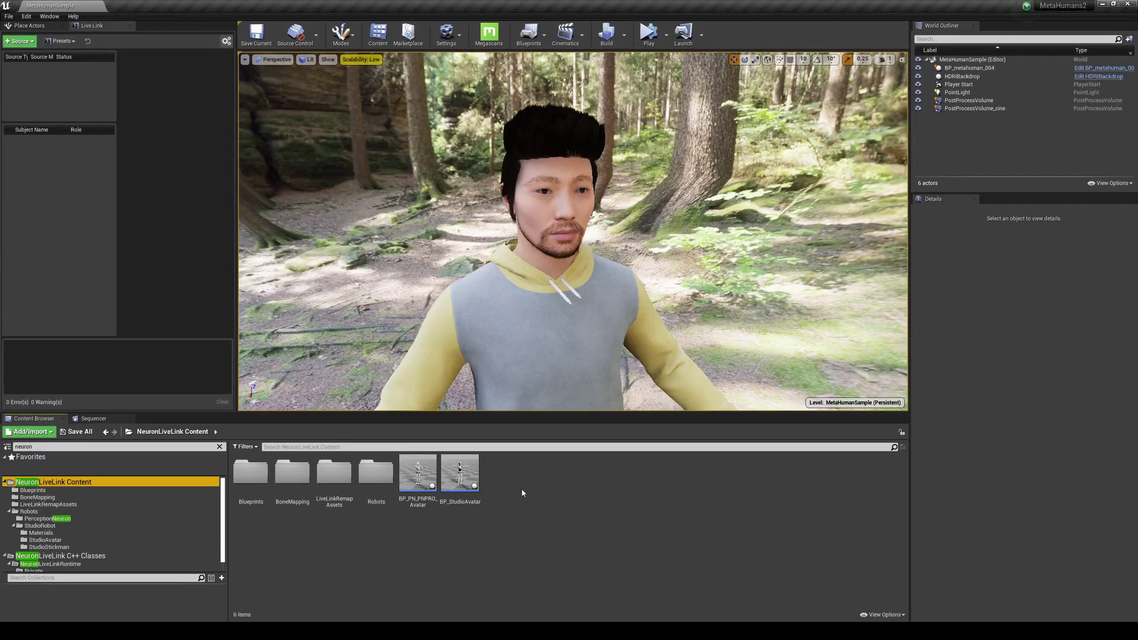
{"action": "double_click", "coordinate": [375, 473]}
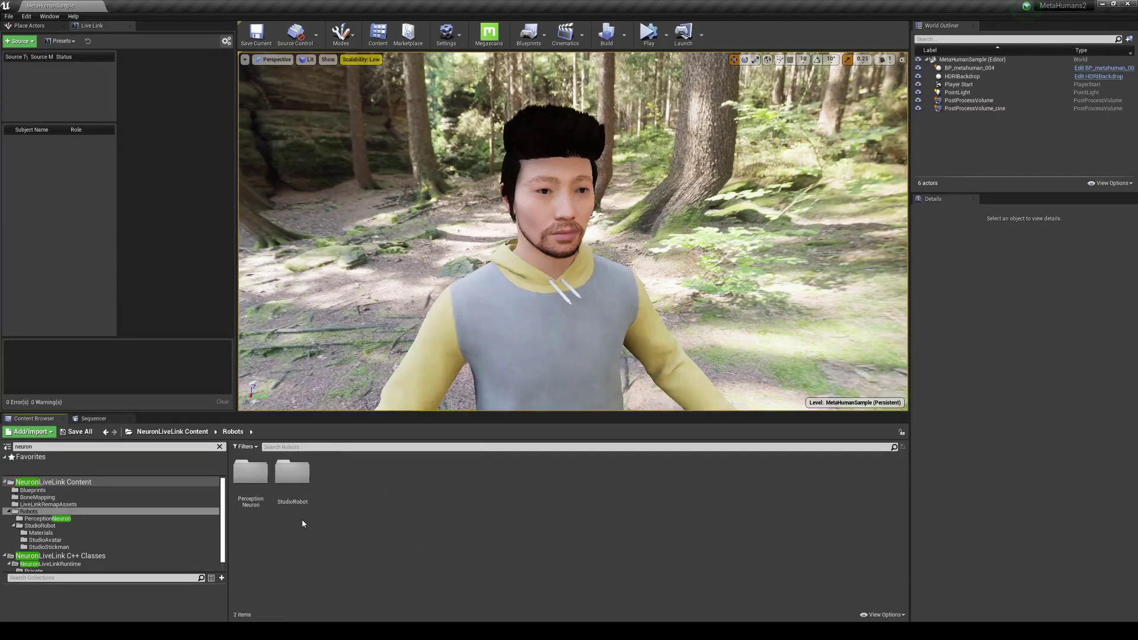
{"action": "double_click", "coordinate": [251, 473]}
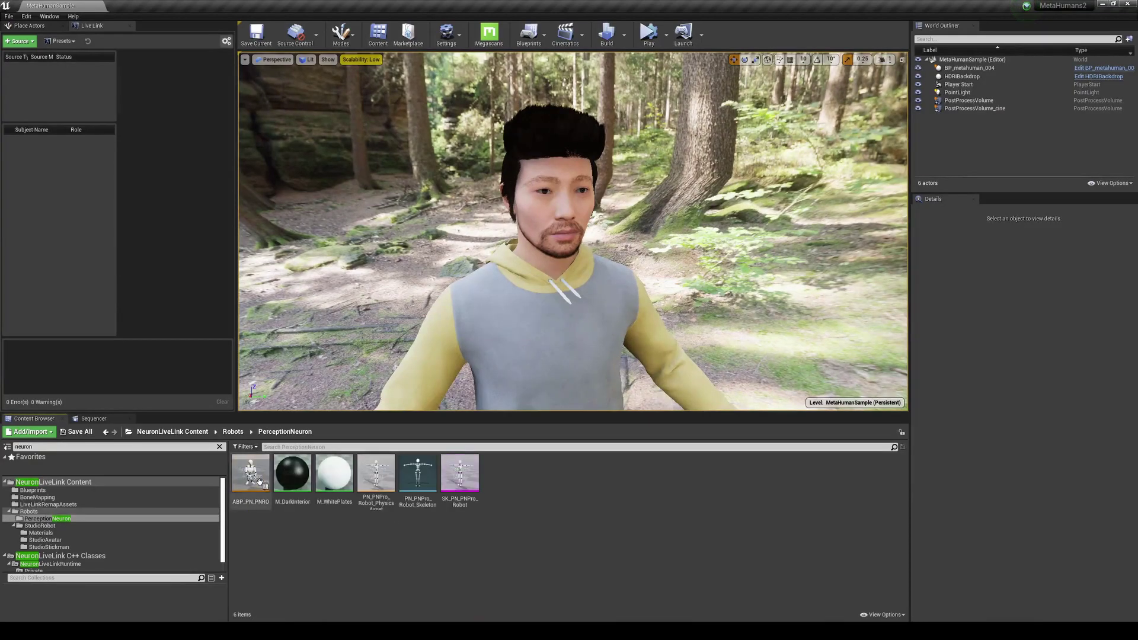
Place the SK_PN_PNPro_Robot skeletal mesh in the level beside the MetaHuman, at about X 135, Y 146, Z 27
{"action": "key", "text": "s"}
{"action": "right_click_drag", "start_coordinate": [573, 231], "coordinate": [641, 243]}
{"action": "key", "text": "s"}
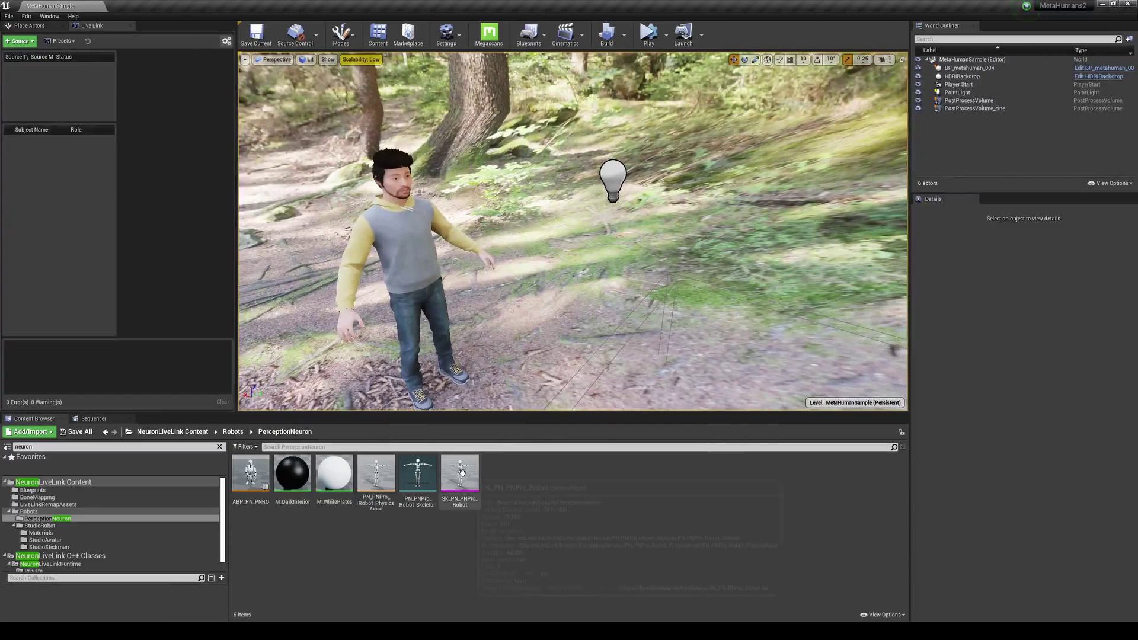
{"action": "left_click_drag", "start_coordinate": [455, 472], "coordinate": [560, 364]}
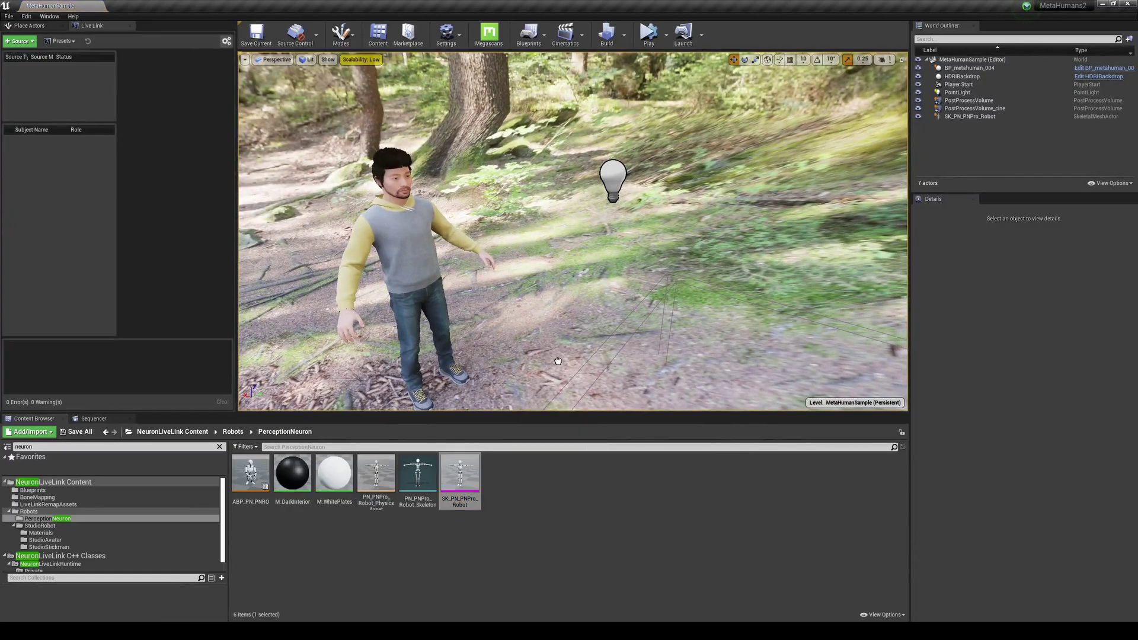
{"action": "left_click", "coordinate": [621, 340]}
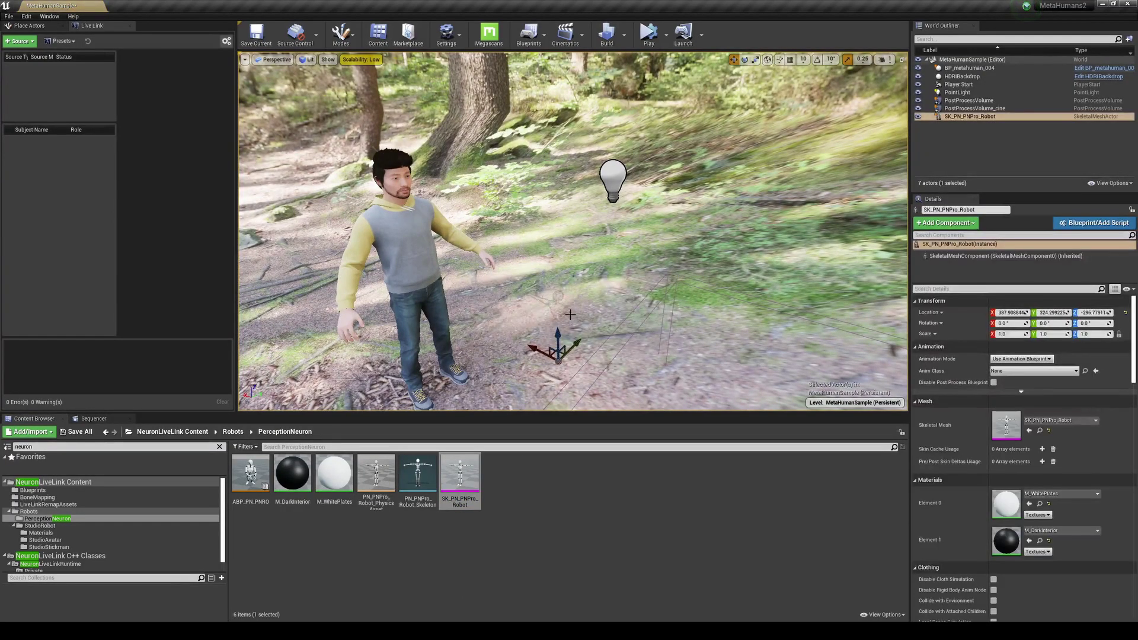
{"action": "left_click_drag", "start_coordinate": [560, 341], "coordinate": [624, 309]}
Rotate the robot about 120° around its Z axis to face the same way as the MetaHuman, and keep it selected
{"action": "key", "text": "e"}
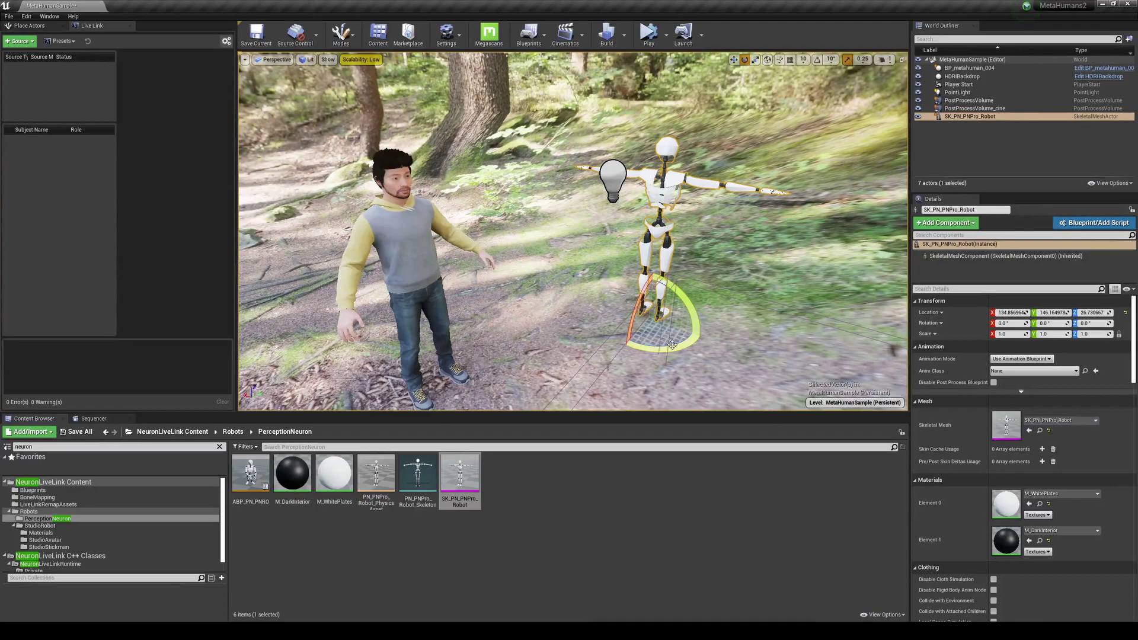
{"action": "left_click_drag", "start_coordinate": [674, 346], "coordinate": [502, 332]}
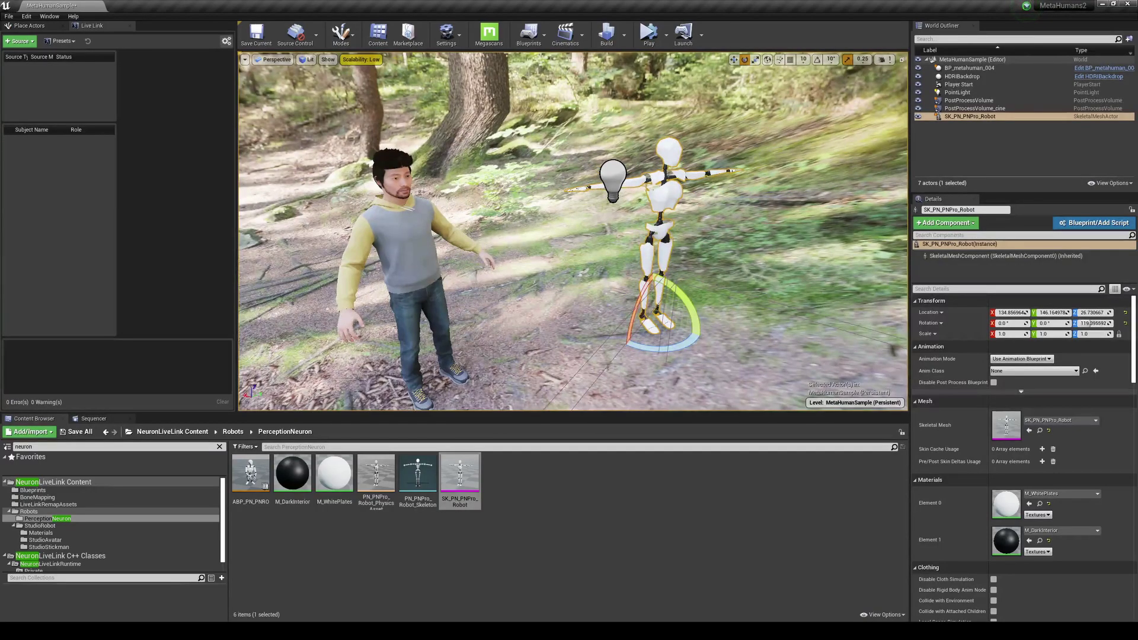
{"action": "left_click", "coordinate": [745, 208]}
{"action": "right_click_drag", "start_coordinate": [755, 221], "coordinate": [709, 221]}
{"action": "key", "text": "d"}
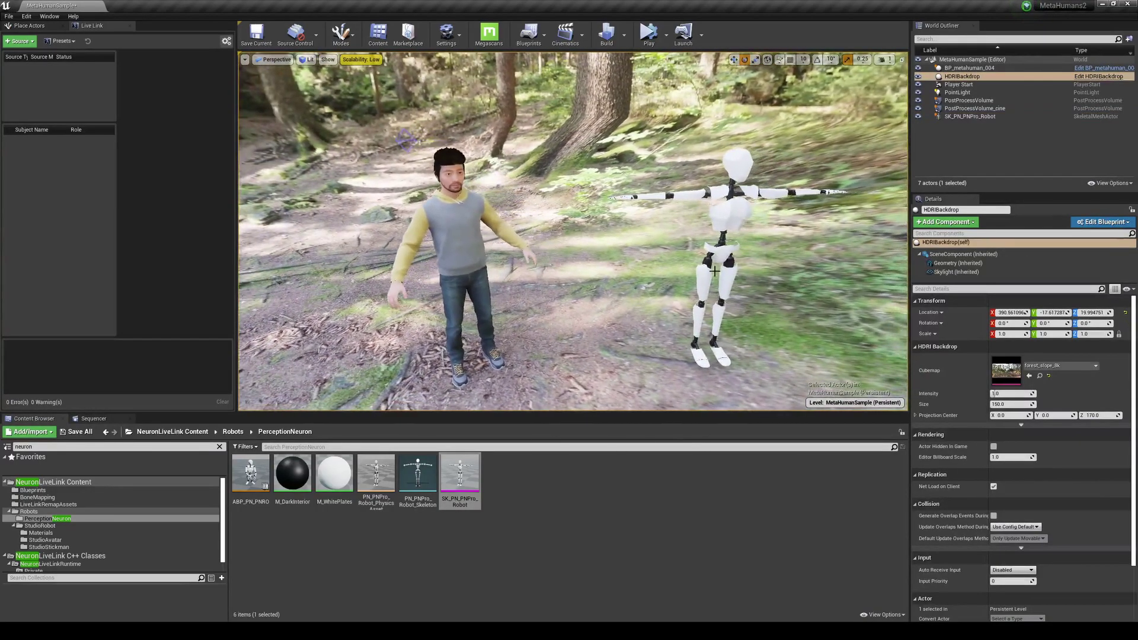
{"action": "left_click", "coordinate": [727, 225]}
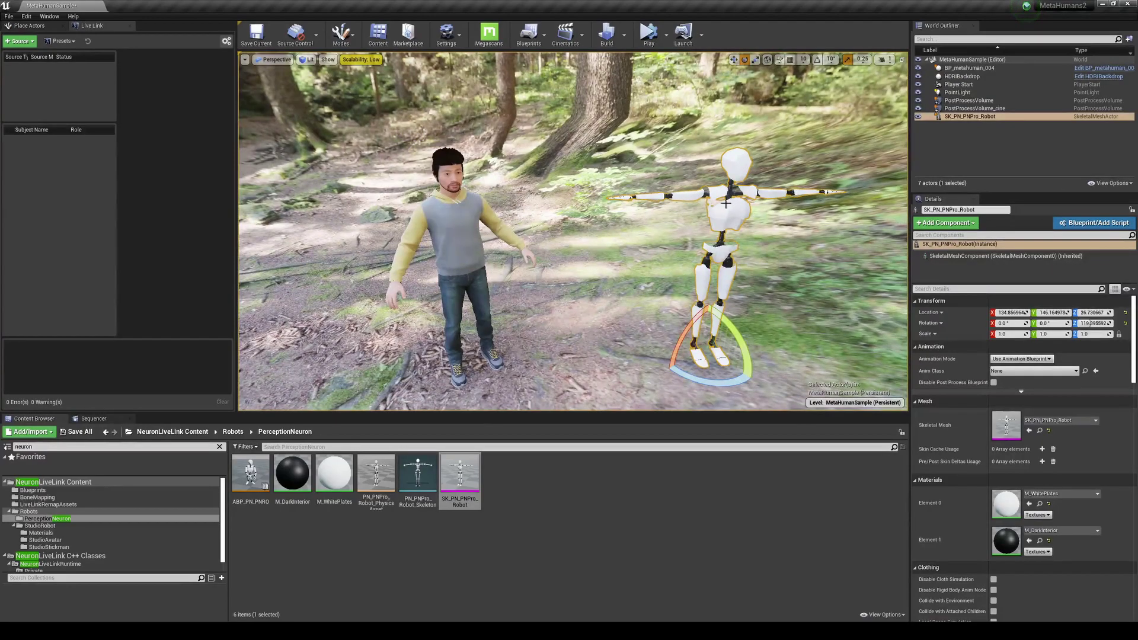
Open the skeleton of the robot's skeletal mesh in a maximized editor and select the Humanoid rig for retargeting
{"action": "double_click", "coordinate": [1007, 425]}
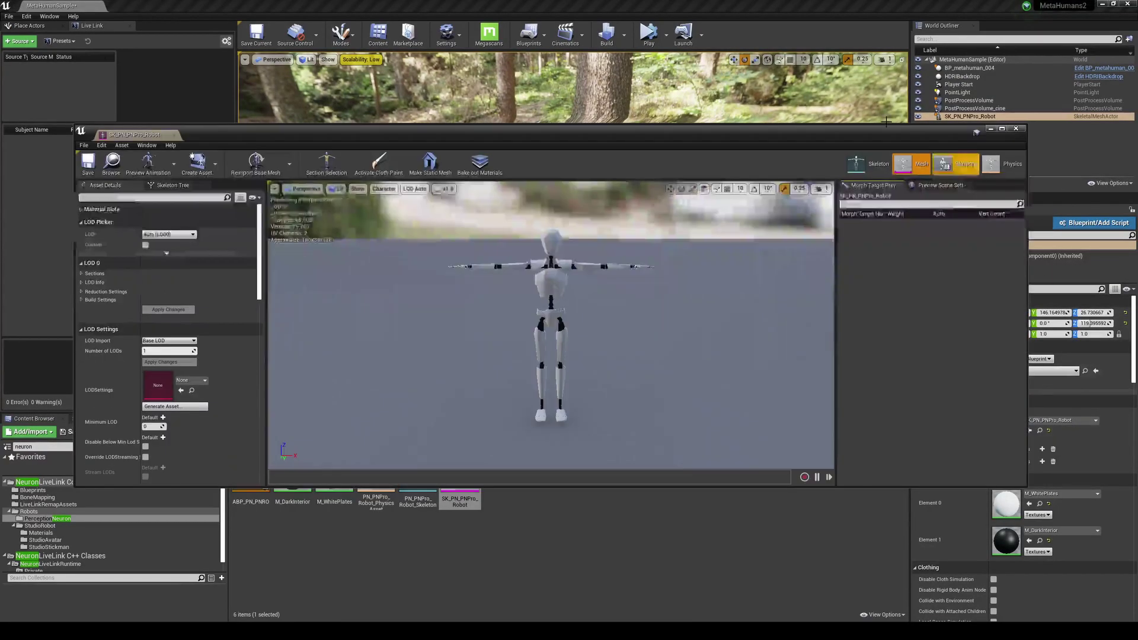
{"action": "left_click", "coordinate": [874, 163]}
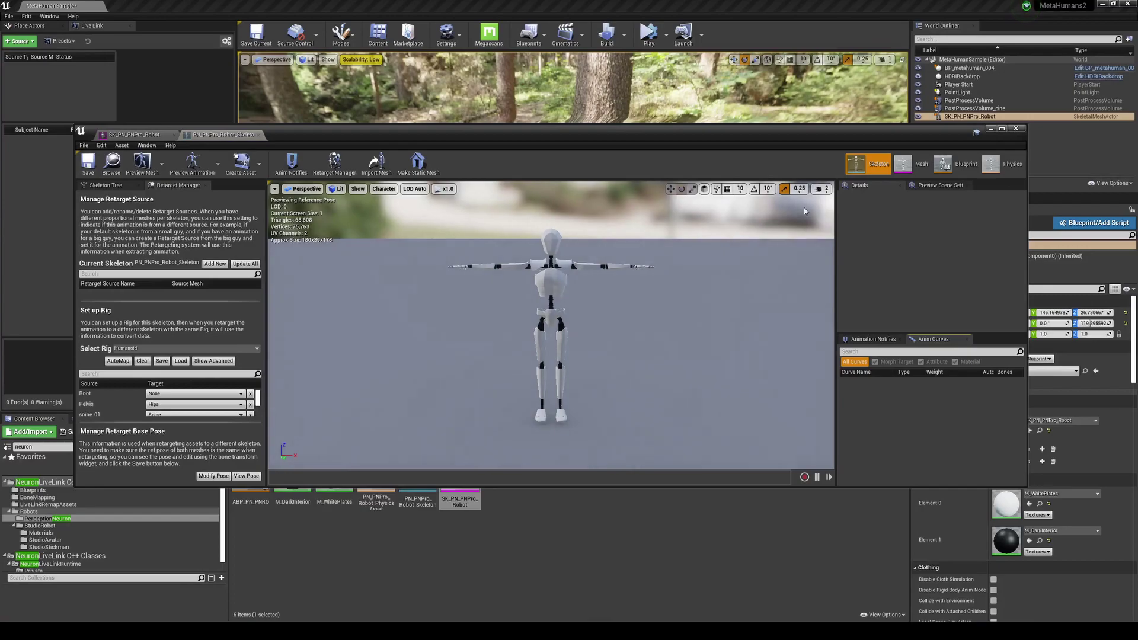
{"action": "left_click", "coordinate": [1002, 129]}
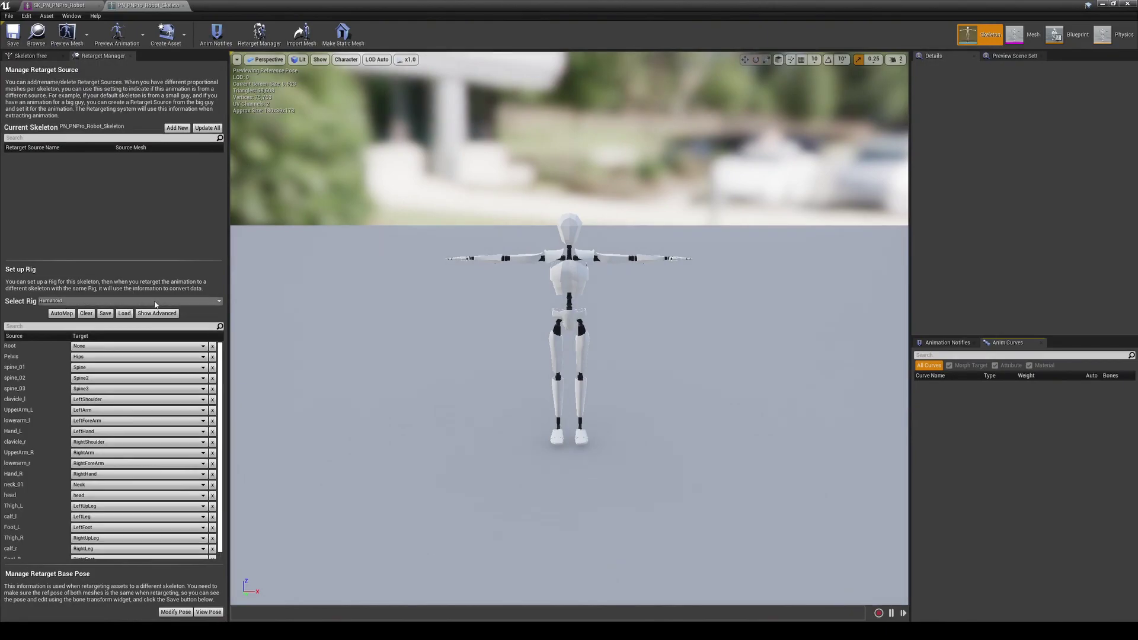
{"action": "left_click", "coordinate": [94, 302]}
{"action": "left_click", "coordinate": [83, 319]}
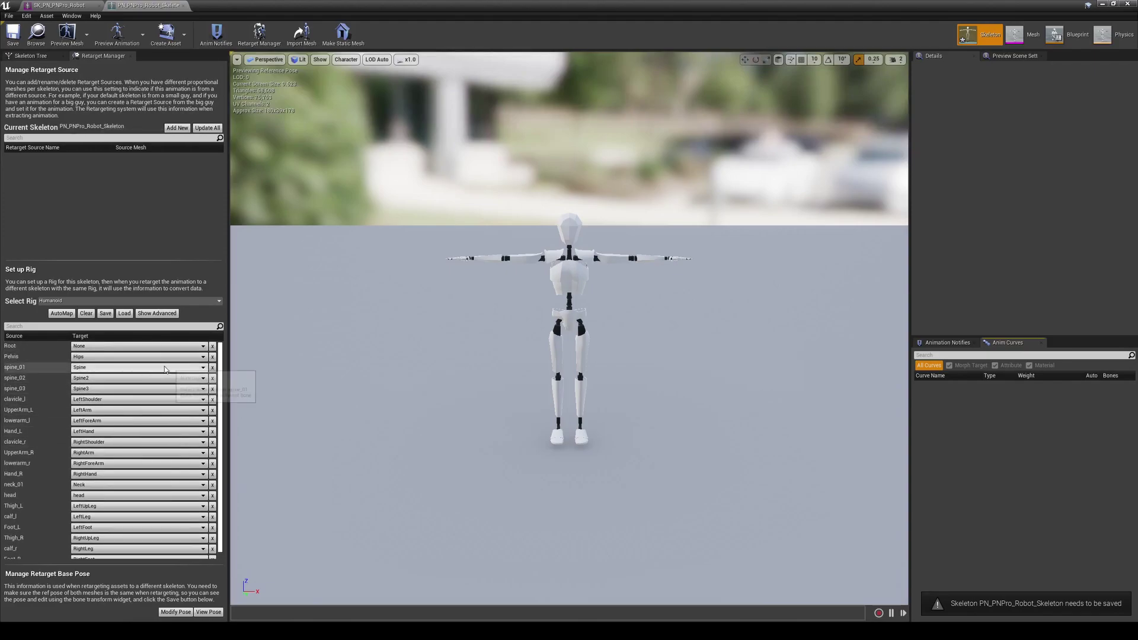
{"action": "left_click", "coordinate": [124, 313]}
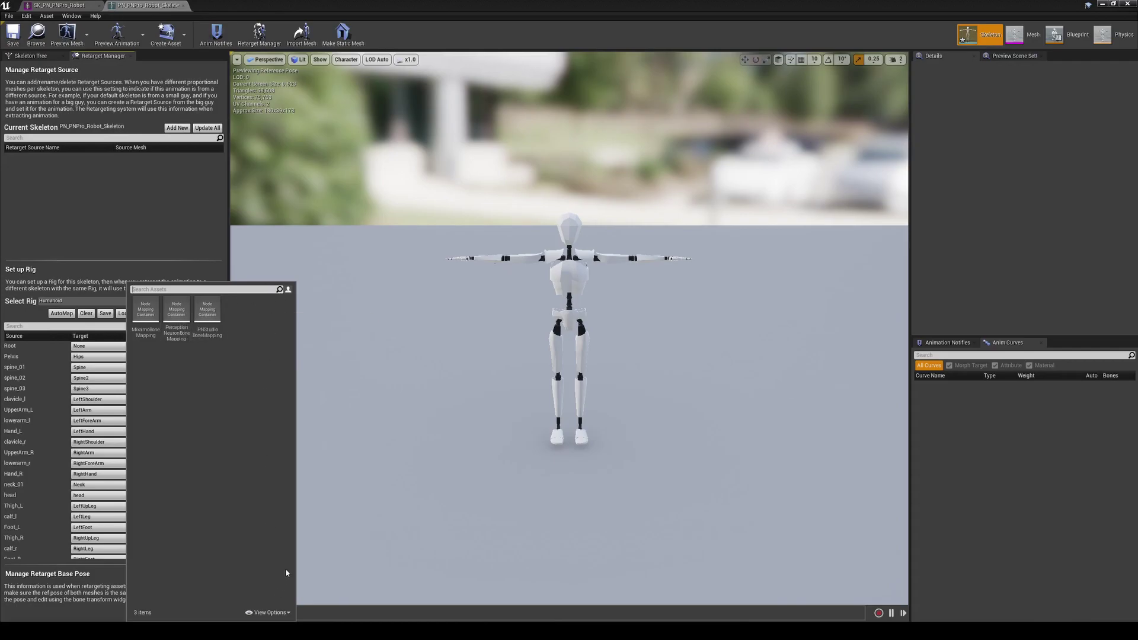
{"action": "left_click", "coordinate": [108, 238]}
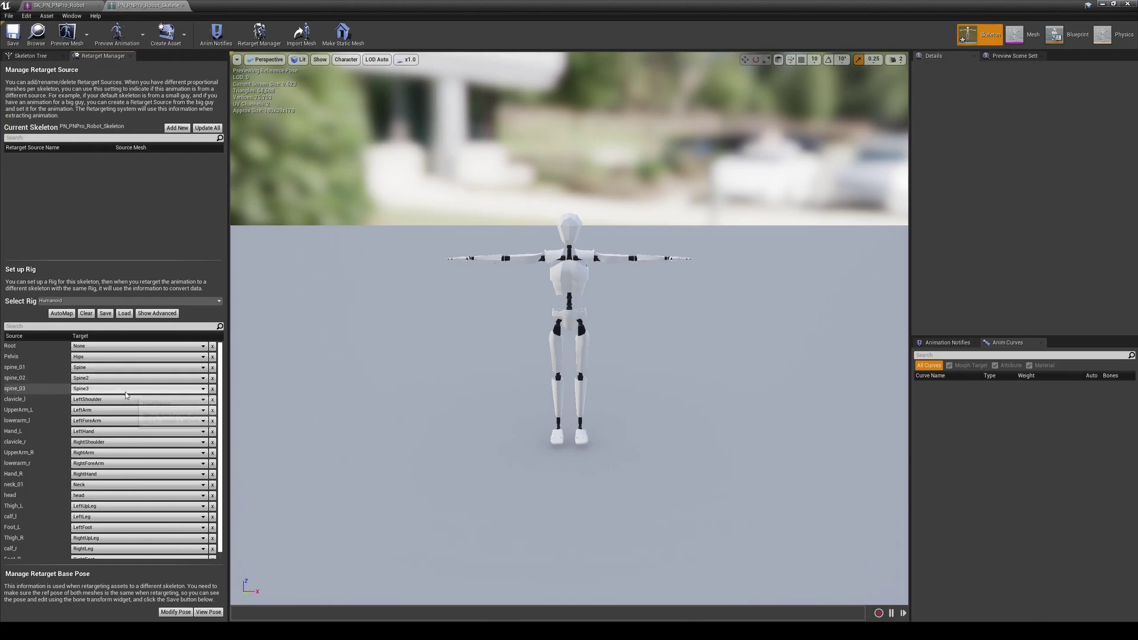
Display the bone names on the robot in the preview and look closely at its spine joints
{"action": "left_click", "coordinate": [346, 60]}
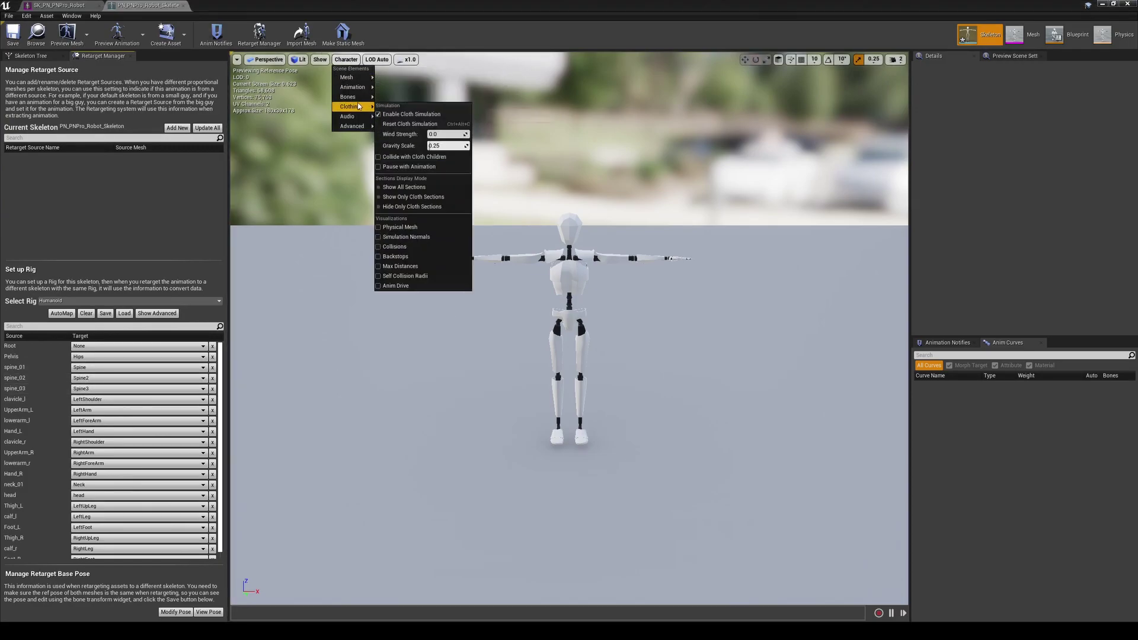
{"action": "mouse_move", "coordinate": [353, 96]}
{"action": "left_click", "coordinate": [402, 114]}
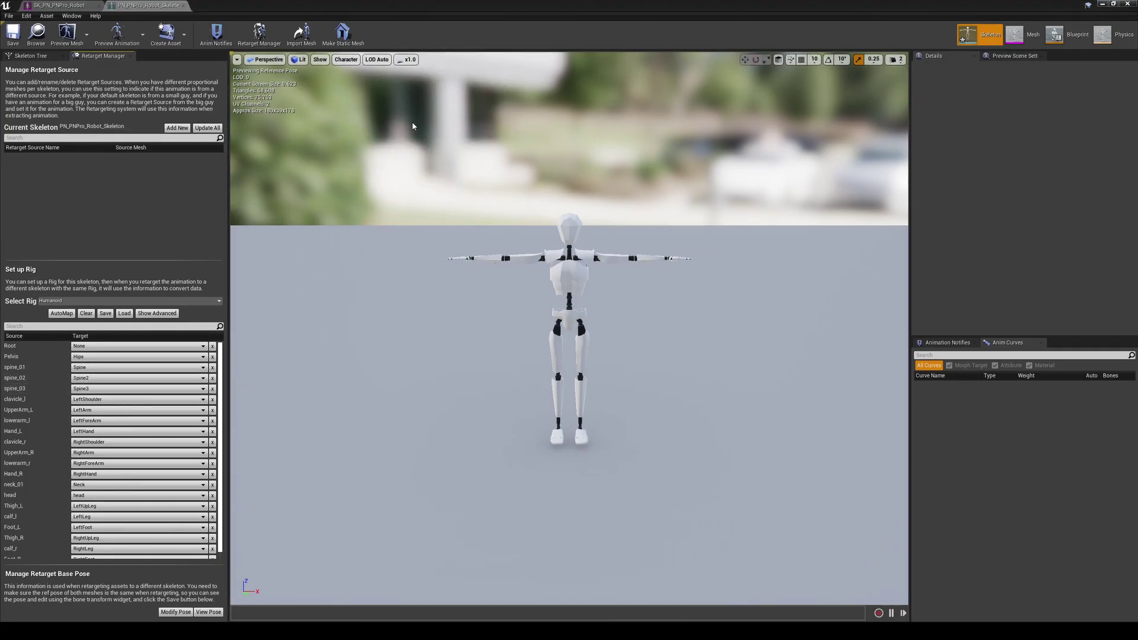
{"action": "key", "text": "w"}
{"action": "mouse_move", "coordinate": [569, 329]}
{"action": "right_mouse_down"}
{"action": "mouse_move", "coordinate": [558, 330]}
{"action": "mouse_move", "coordinate": [575, 342]}
{"action": "mouse_move", "coordinate": [551, 333]}
{"action": "right_mouse_up"}
{"action": "key", "text": "w"}
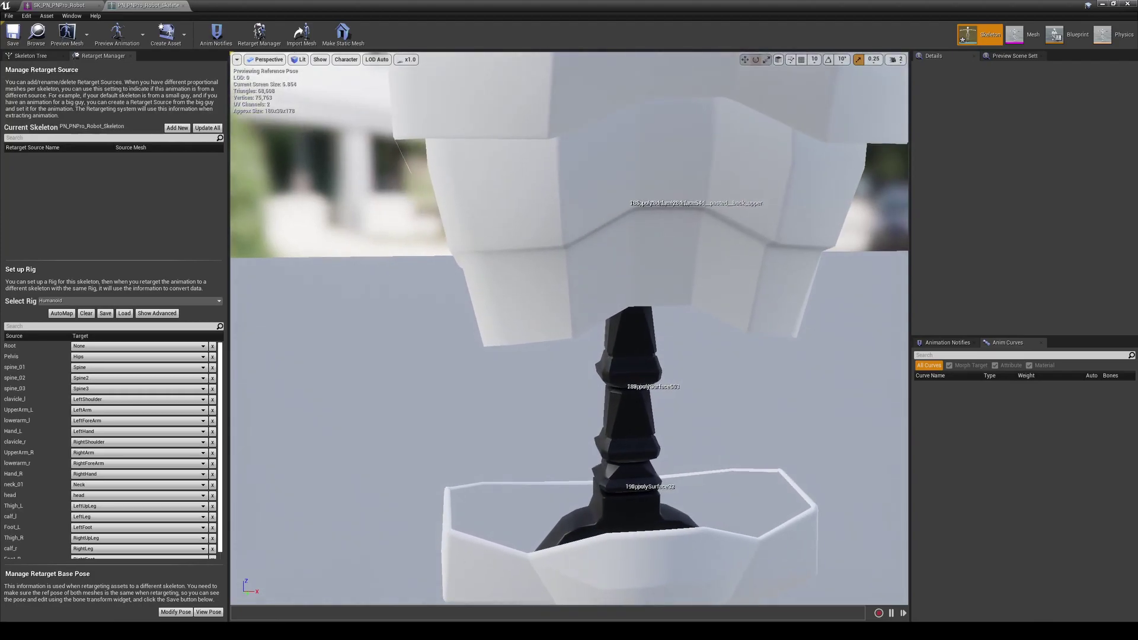
{"action": "left_click_drag", "start_coordinate": [554, 312], "coordinate": [590, 353]}
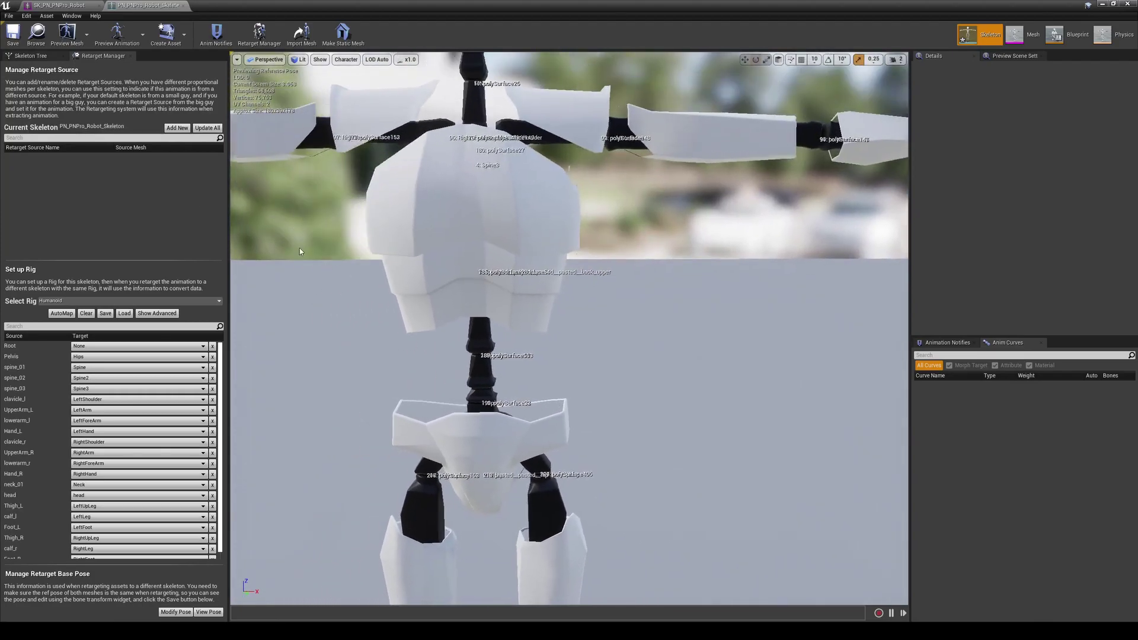
Examine the robot's spine bones in the skeleton hierarchy and map the rig's spine_01 to the Spine1 bone
{"action": "left_click", "coordinate": [35, 57]}
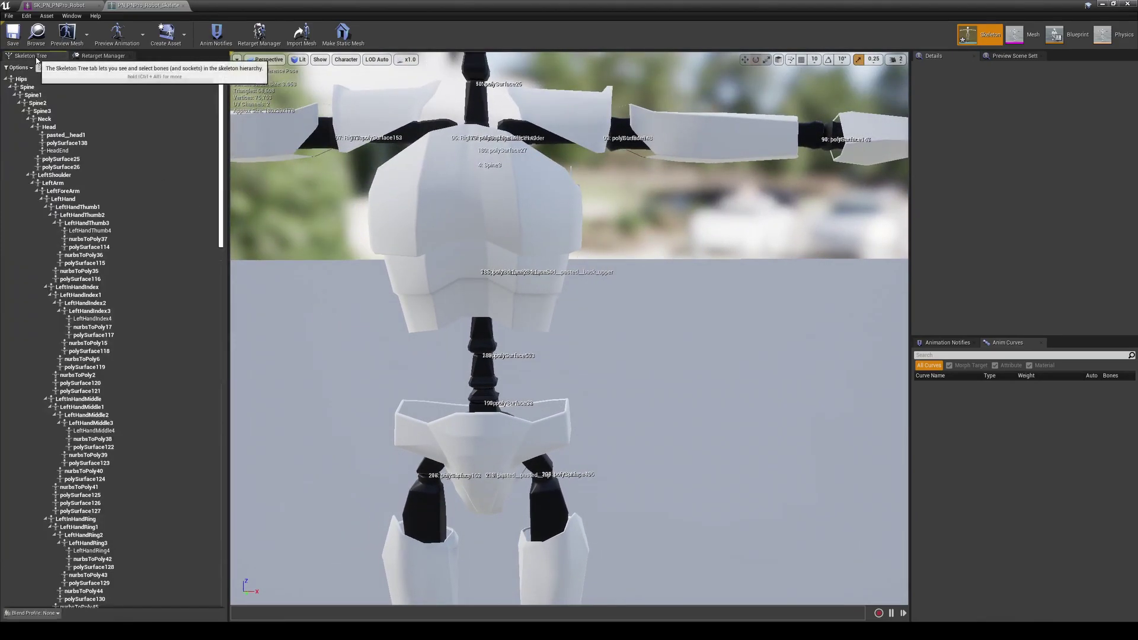
{"action": "left_click", "coordinate": [36, 96]}
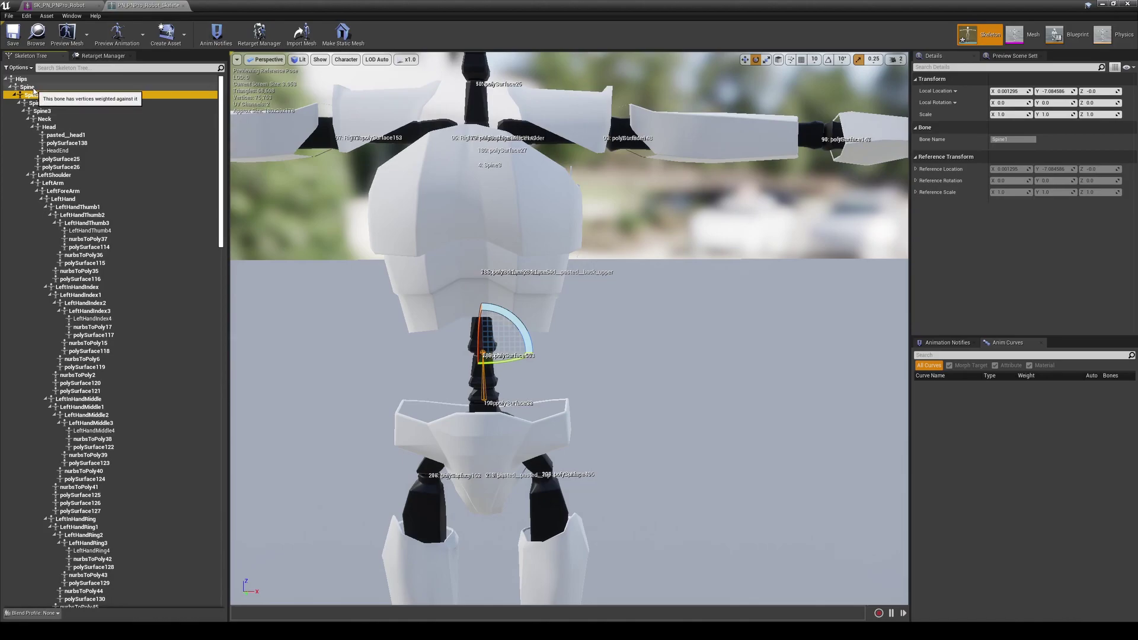
{"action": "left_click", "coordinate": [32, 88]}
{"action": "left_click", "coordinate": [32, 97]}
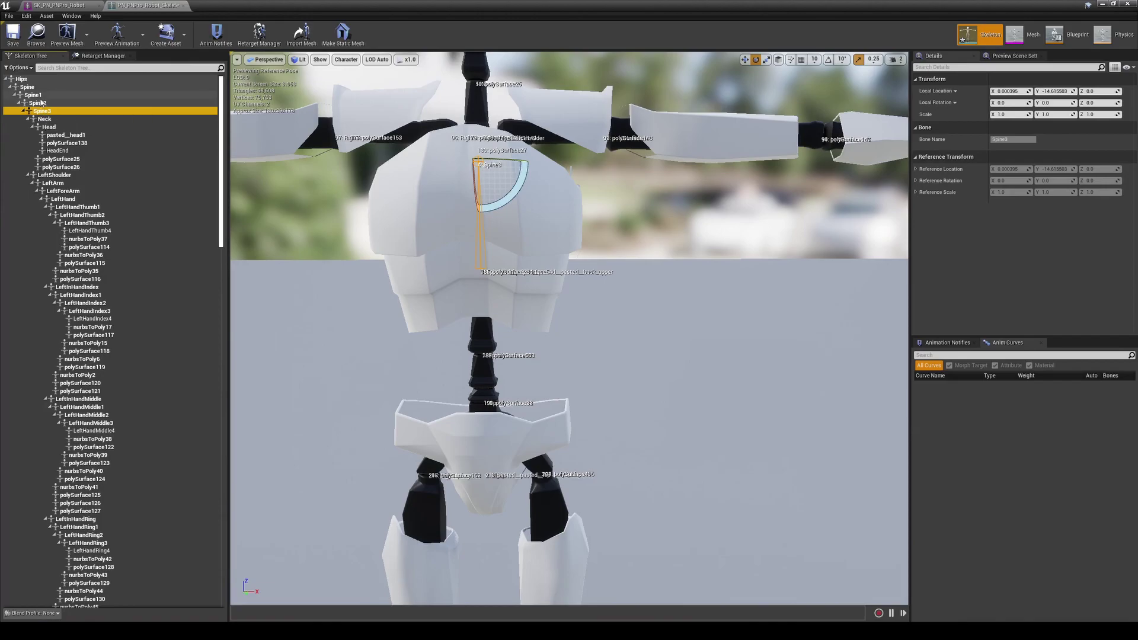
{"action": "scroll", "coordinate": [527, 355], "scroll_direction": "down", "scroll_amount": 4}
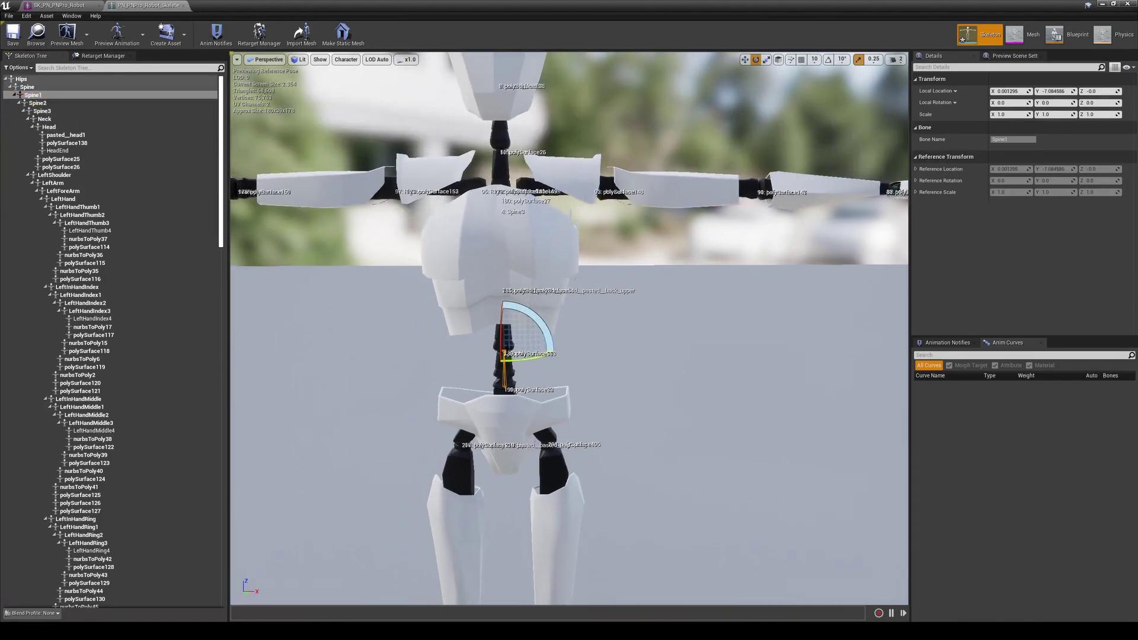
{"action": "left_click", "coordinate": [103, 55]}
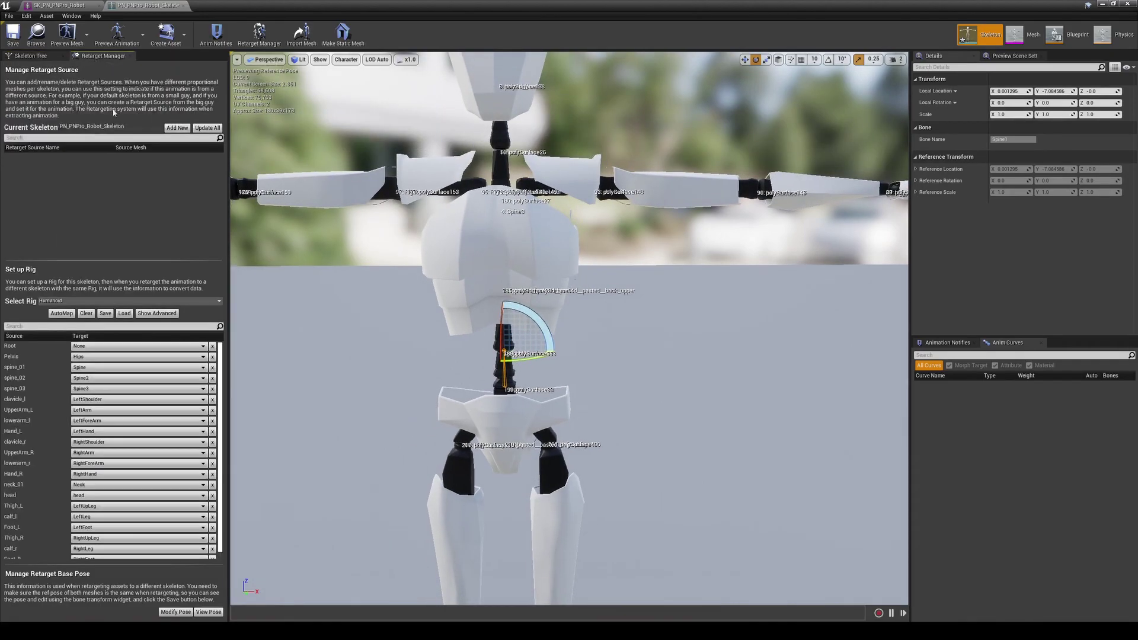
{"action": "left_click", "coordinate": [99, 368]}
{"action": "left_click", "coordinate": [111, 388]}
{"action": "left_click", "coordinate": [89, 389]}
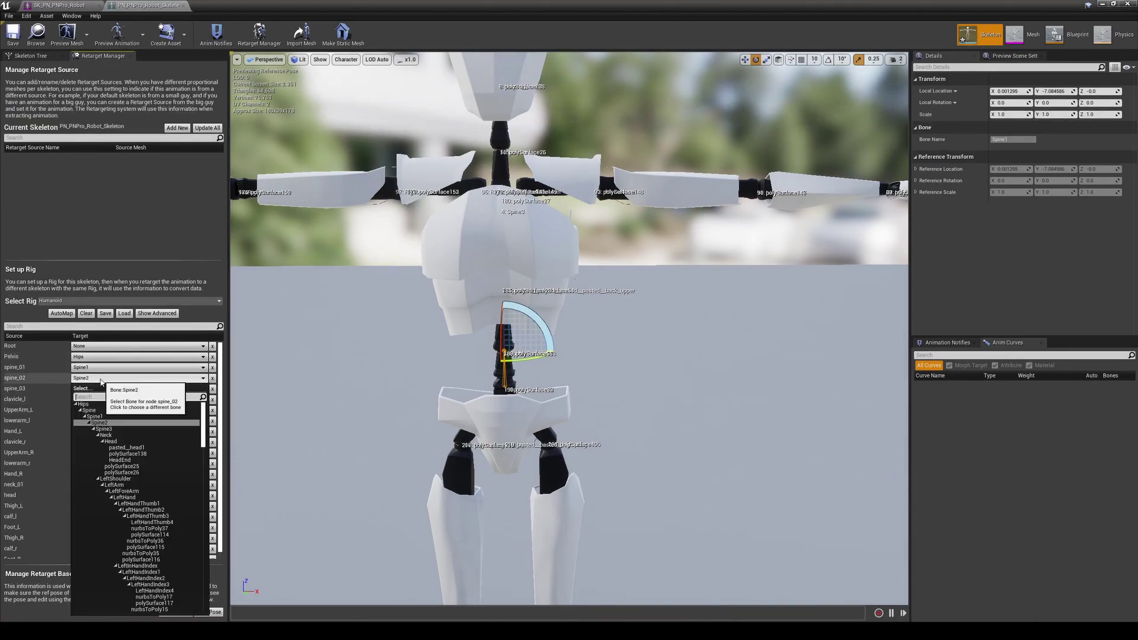
{"action": "left_click", "coordinate": [39, 371]}
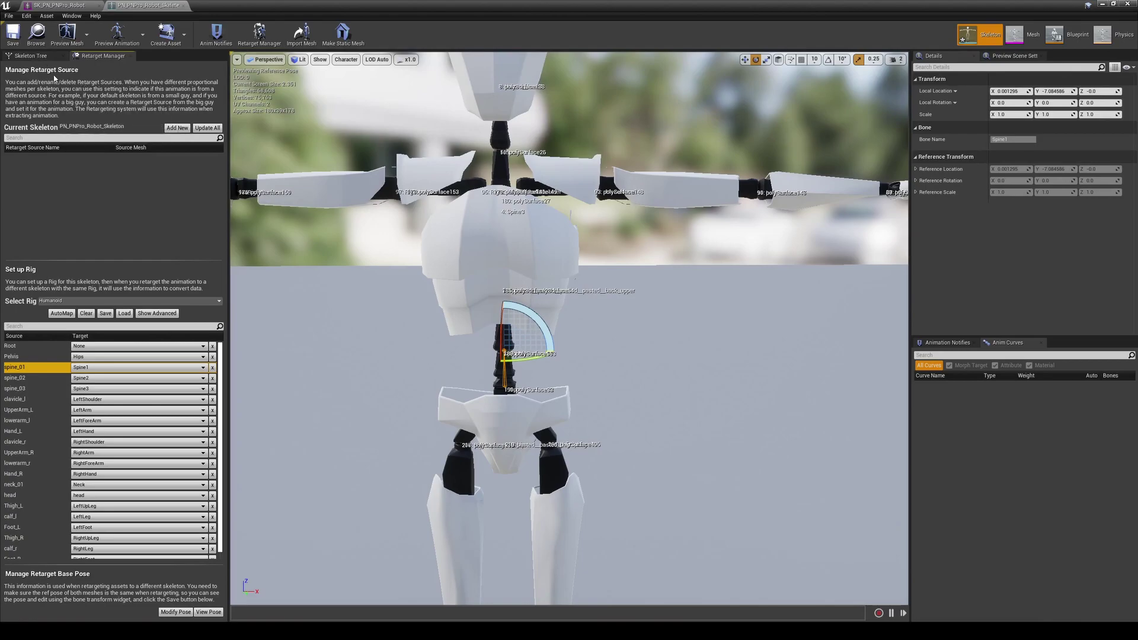
Show the translation retargeting options for the robot's bones and save the skeleton
{"action": "left_click", "coordinate": [31, 56]}
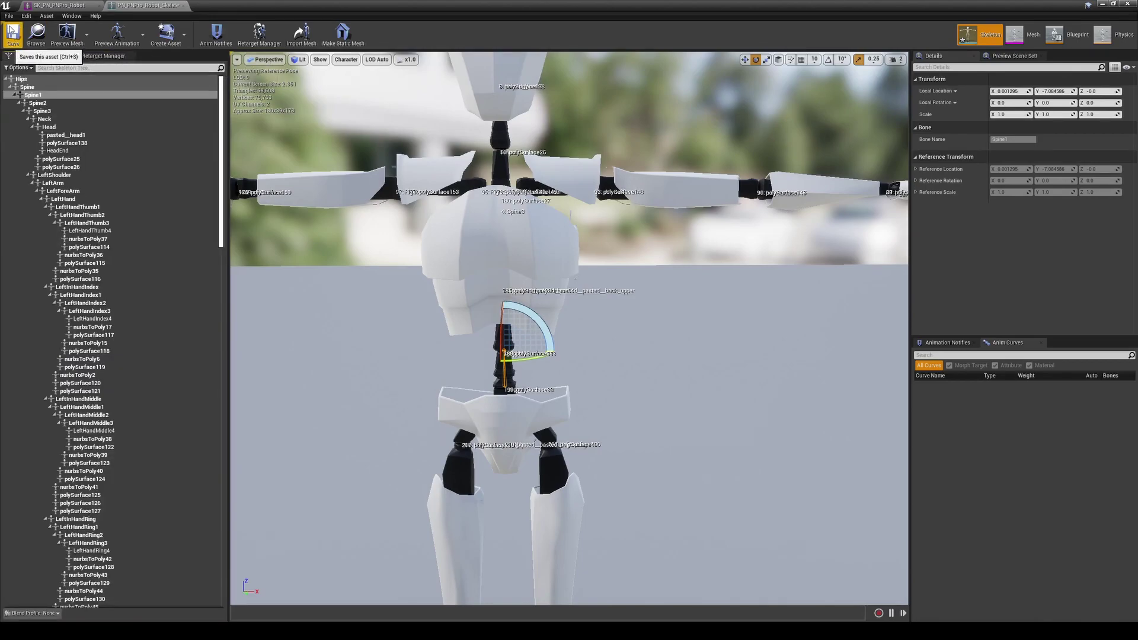
{"action": "left_click", "coordinate": [19, 70]}
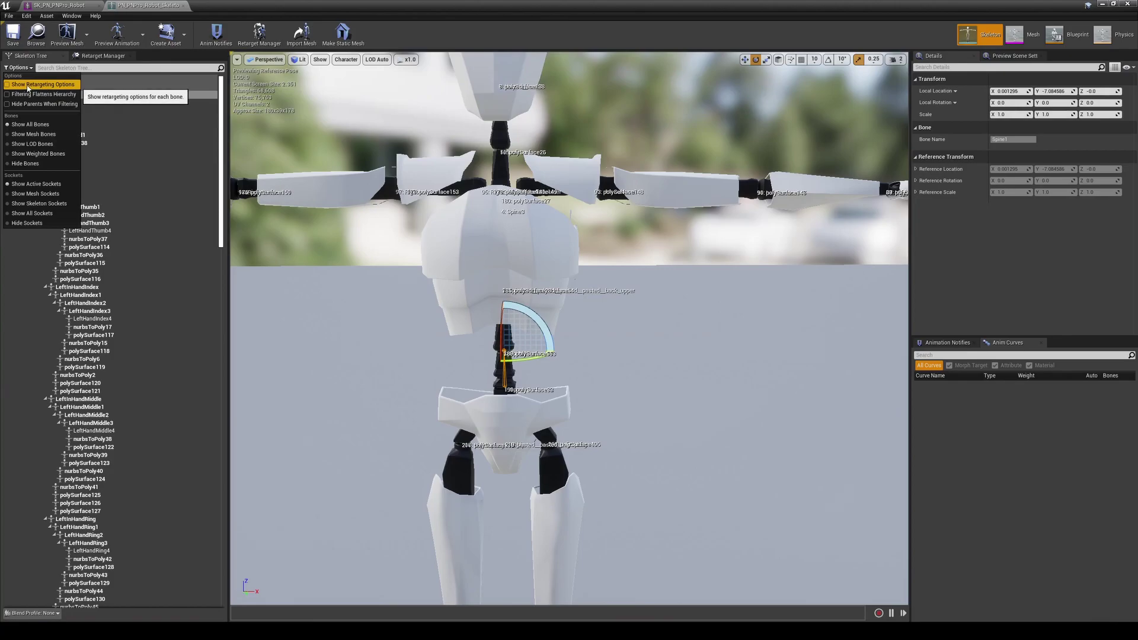
{"action": "left_click", "coordinate": [77, 87]}
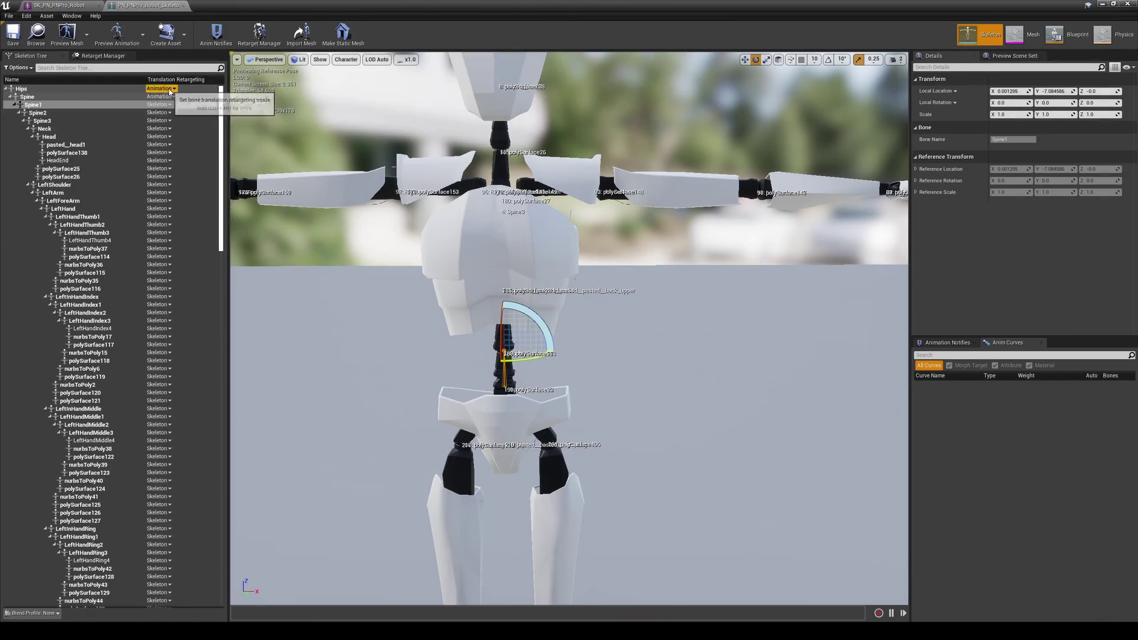
{"action": "left_click_drag", "start_coordinate": [220, 133], "coordinate": [235, 107]}
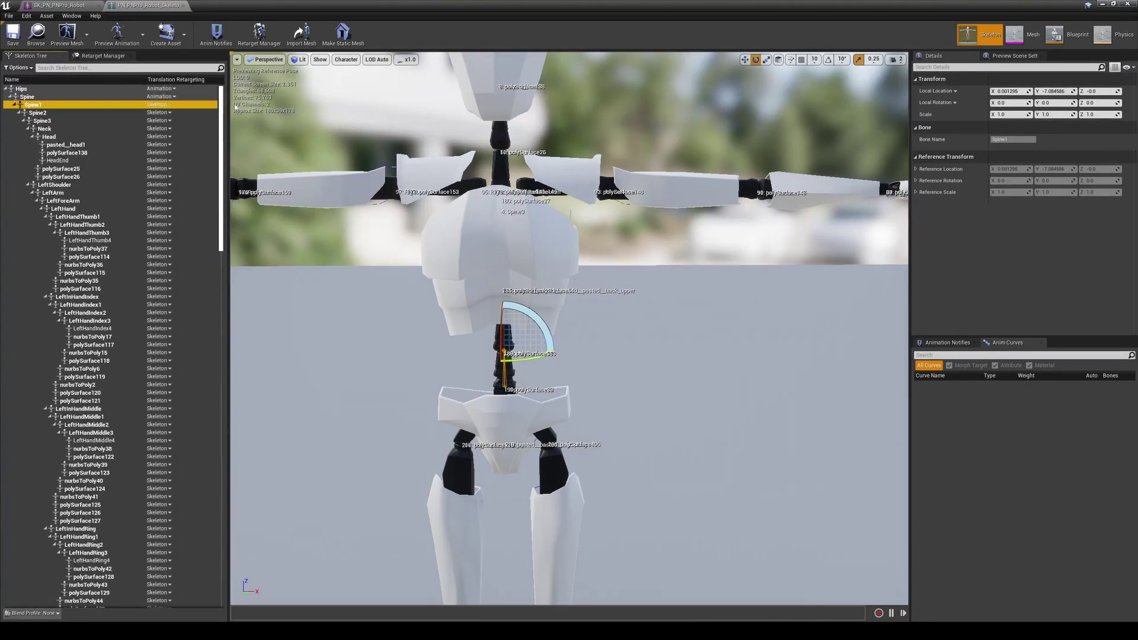
{"action": "left_click", "coordinate": [12, 37]}
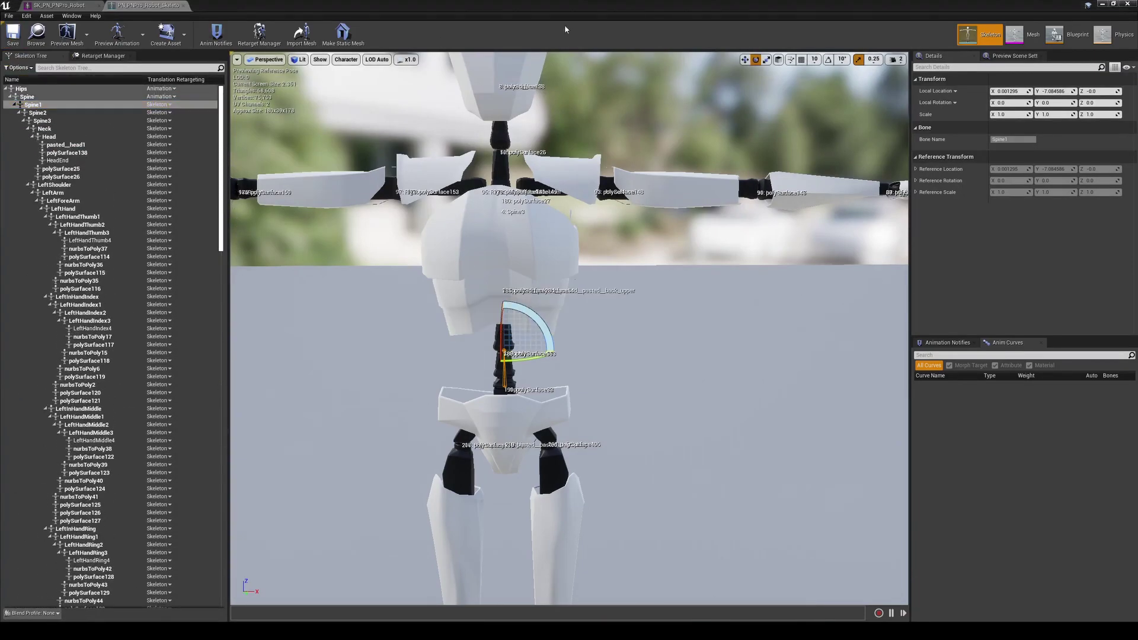
Return to the level with both characters and select the BP_metahuman_004 actor
{"action": "left_click", "coordinate": [1102, 5]}
{"action": "right_click_drag", "start_coordinate": [588, 263], "coordinate": [606, 258]}
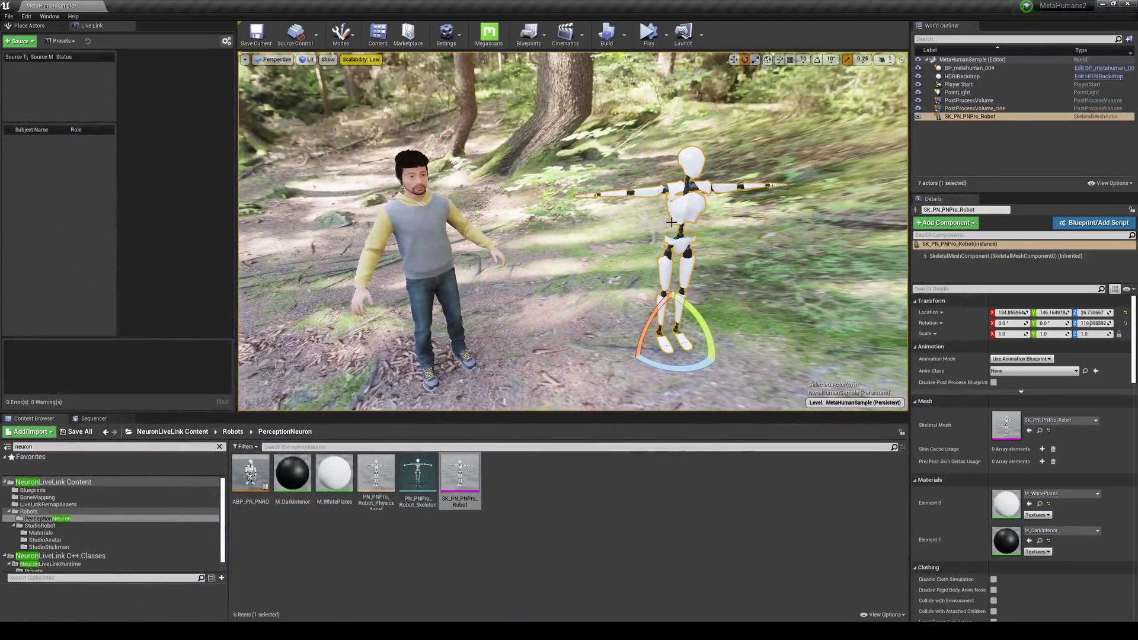
{"action": "right_click_drag", "start_coordinate": [683, 217], "coordinate": [675, 217]}
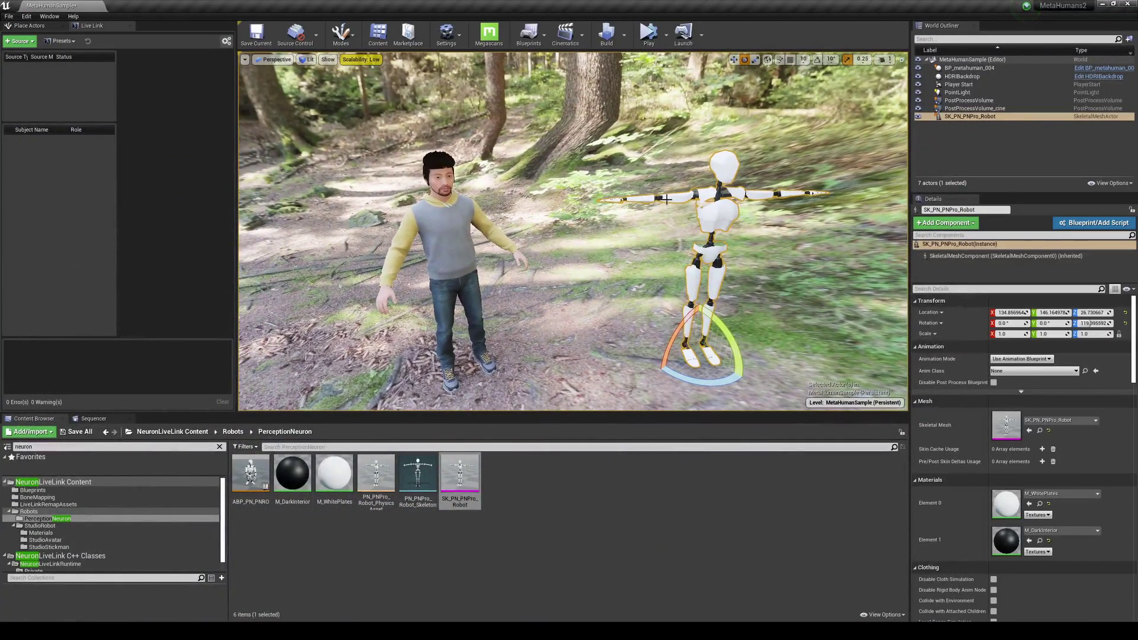
{"action": "left_click", "coordinate": [420, 284]}
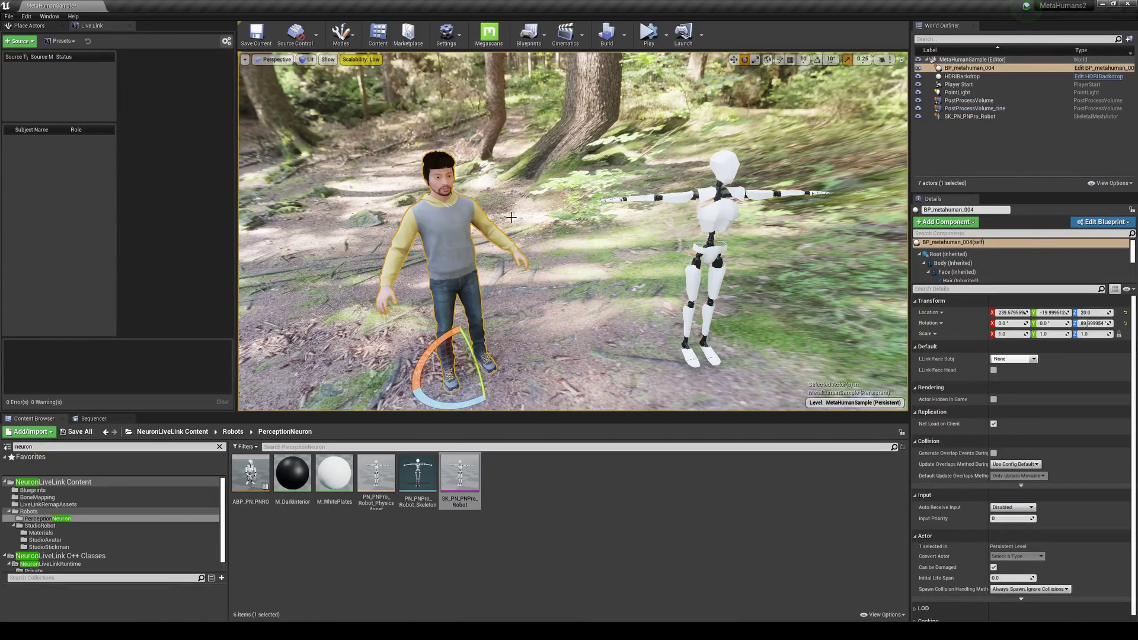
{"action": "right_click_drag", "start_coordinate": [511, 218], "coordinate": [510, 218]}
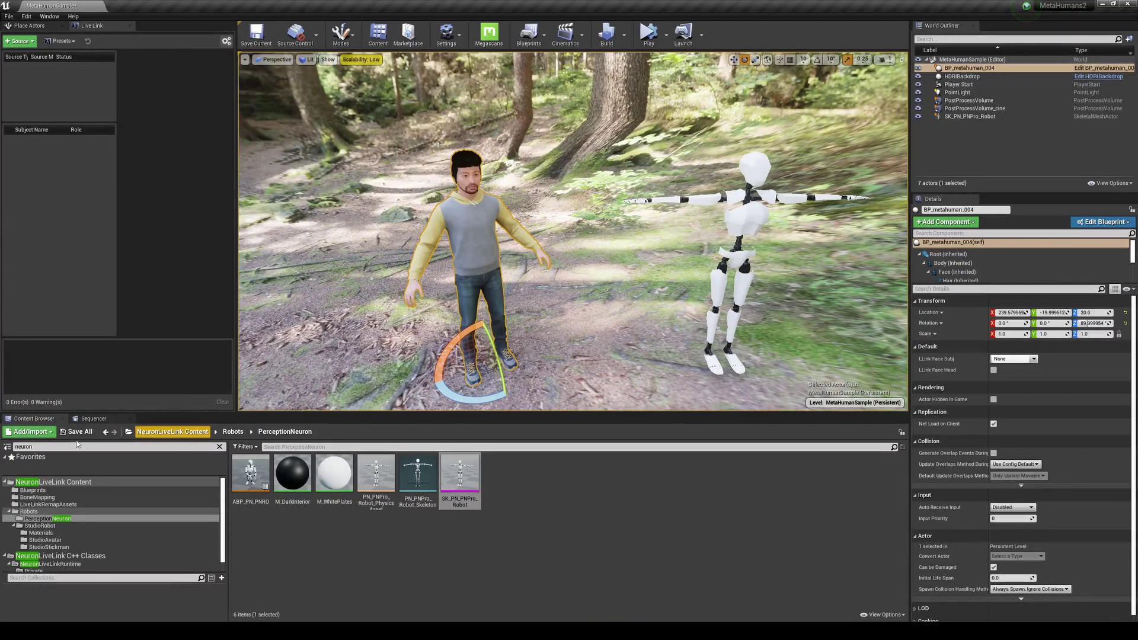
Clear the folder search, go to the project's root Content folder and hide the folder tree
{"action": "left_click", "coordinate": [220, 448]}
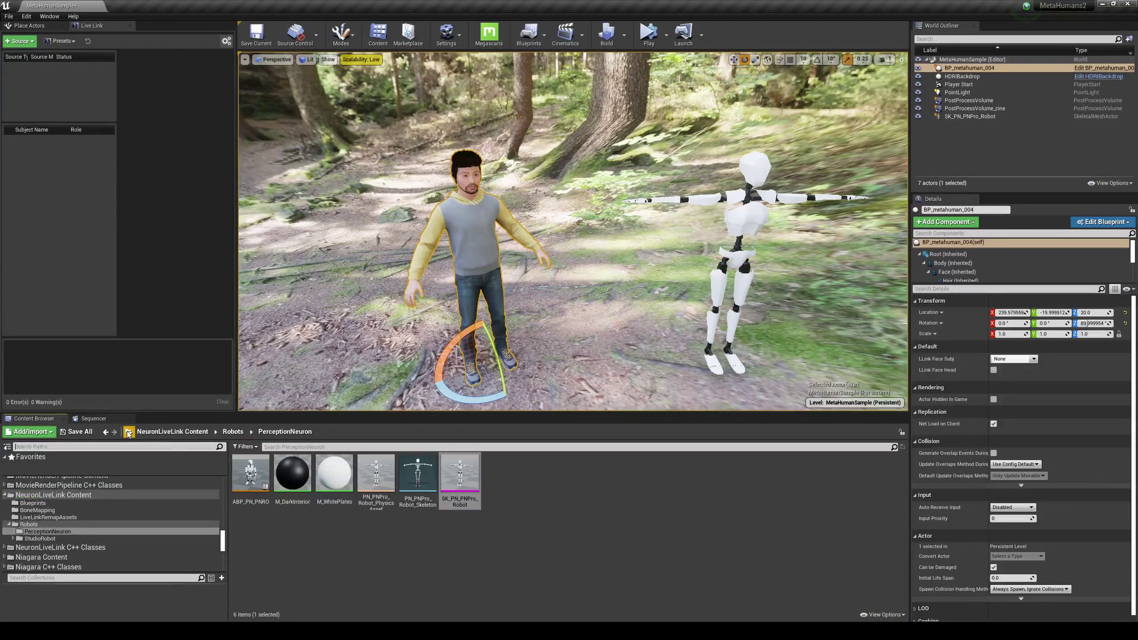
{"action": "left_click", "coordinate": [129, 434]}
{"action": "scroll", "coordinate": [220, 385], "scroll_direction": "up", "scroll_amount": 5}
{"action": "left_click_drag", "start_coordinate": [251, 323], "coordinate": [260, 256]}
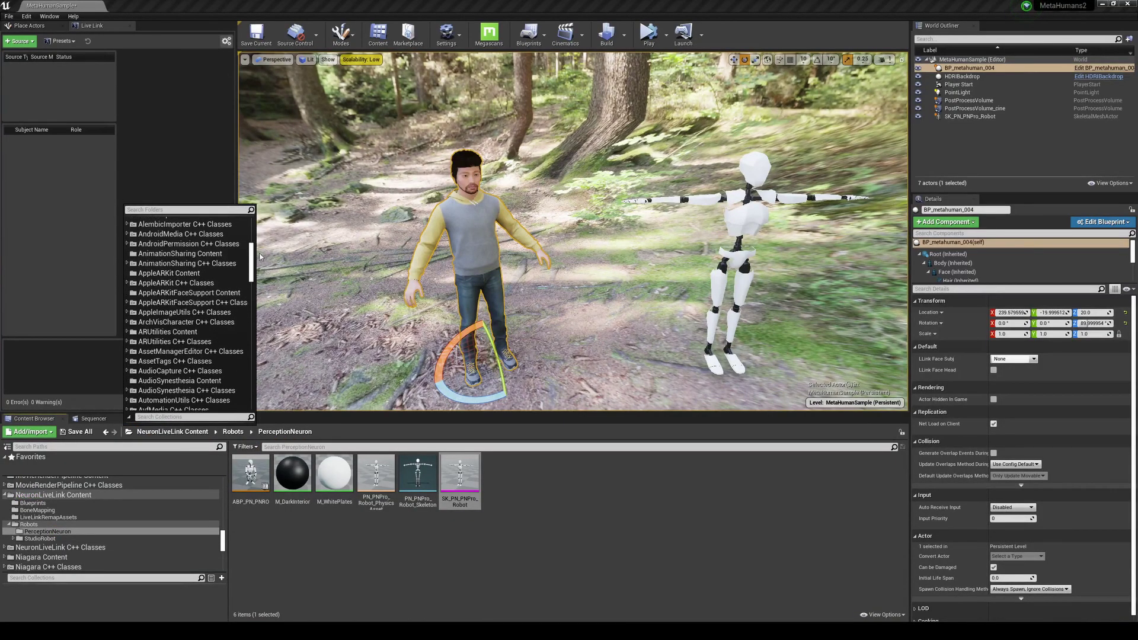
{"action": "left_click", "coordinate": [196, 226]}
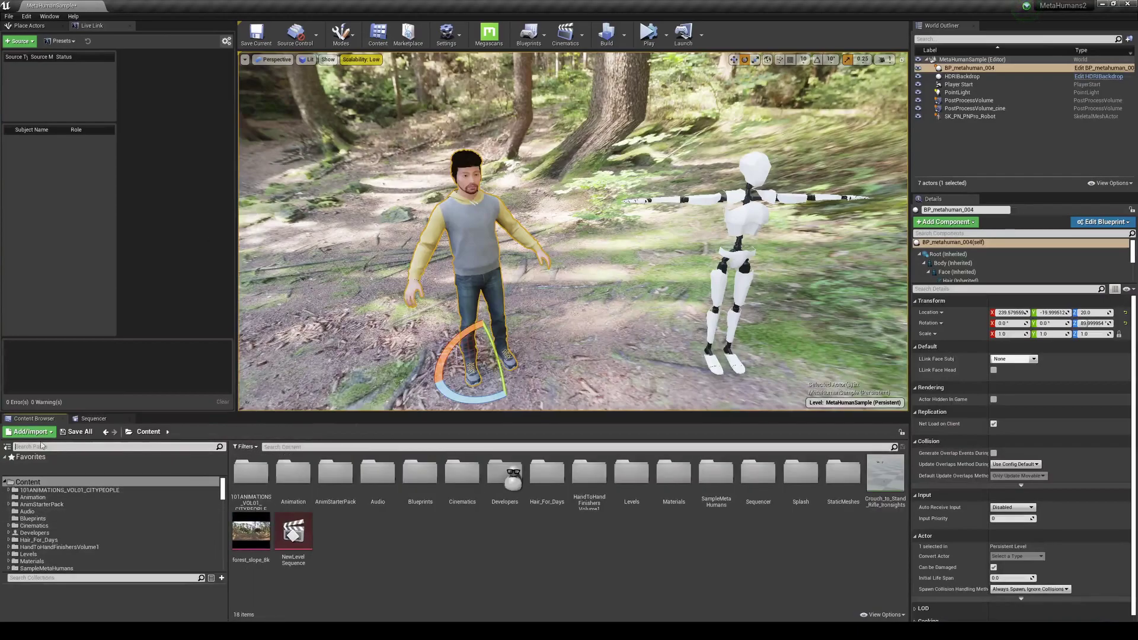
{"action": "left_click", "coordinate": [7, 447]}
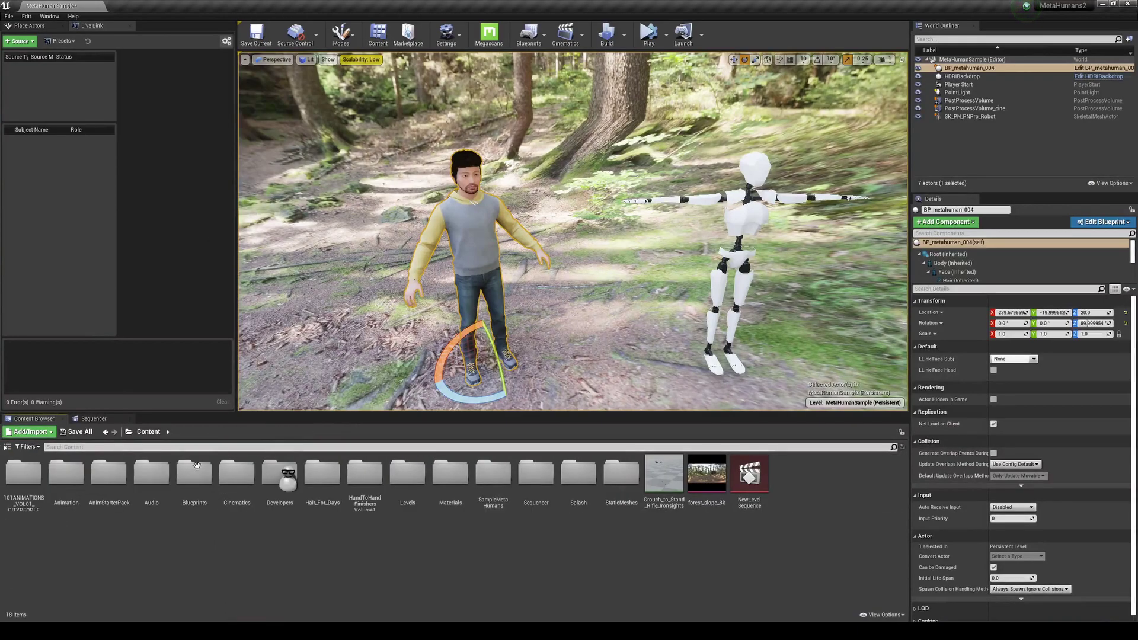
Open the metahuman_base_skel skeleton through the Common female folders of SampleMetaHumans and set its preview to Unlit
{"action": "double_click", "coordinate": [495, 492]}
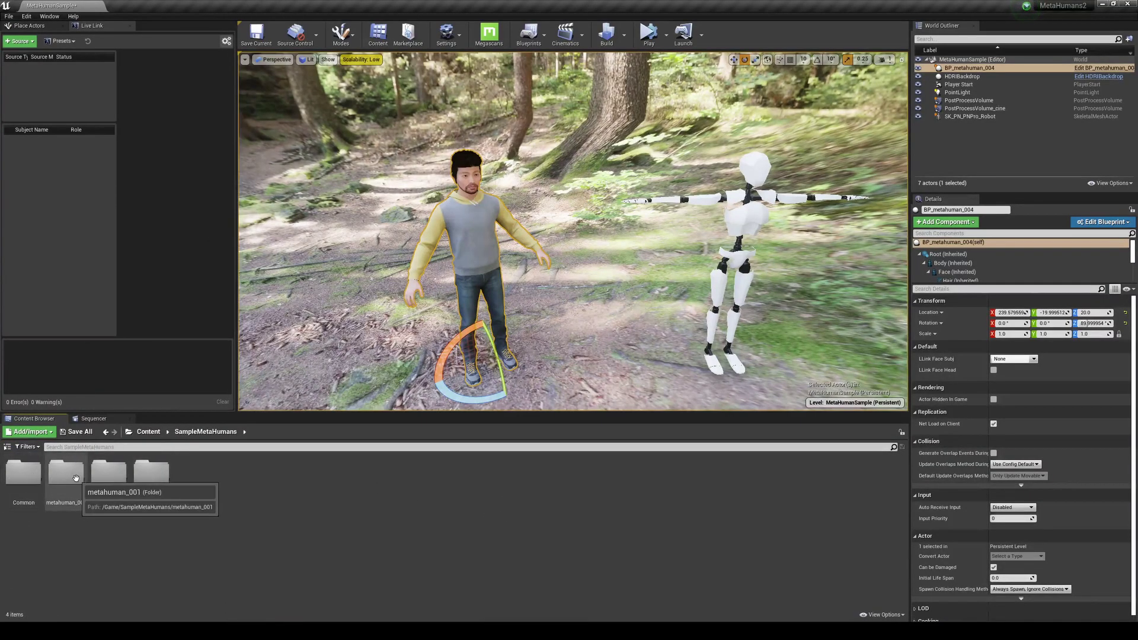
{"action": "double_click", "coordinate": [23, 472]}
{"action": "double_click", "coordinate": [152, 474]}
{"action": "double_click", "coordinate": [33, 477]}
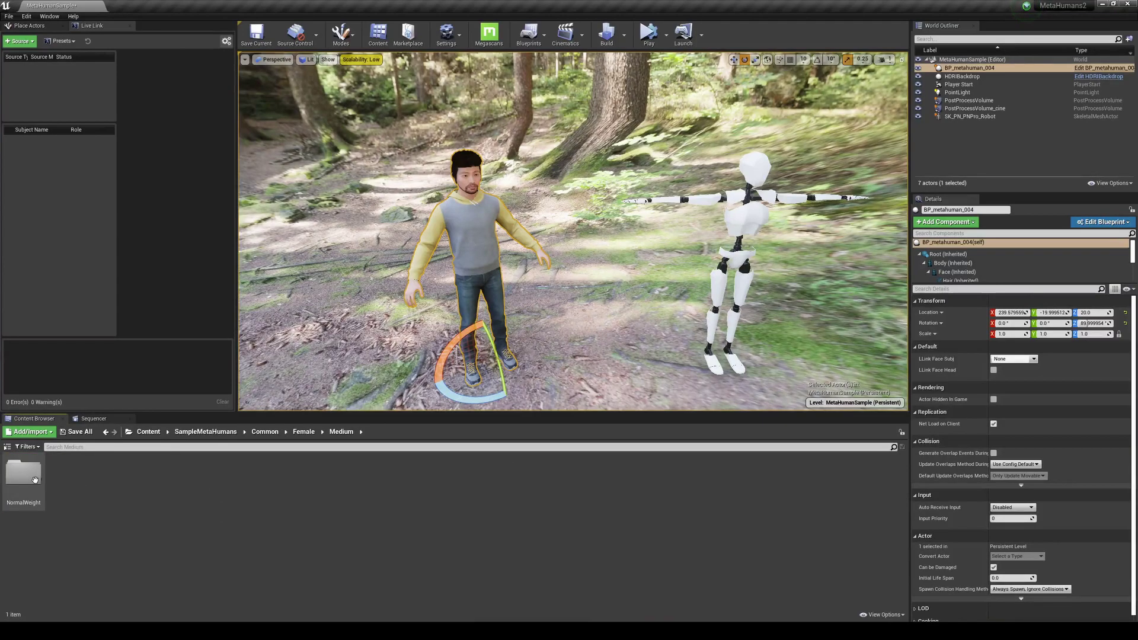
{"action": "double_click", "coordinate": [35, 480]}
{"action": "double_click", "coordinate": [33, 479]}
{"action": "double_click", "coordinate": [33, 478]}
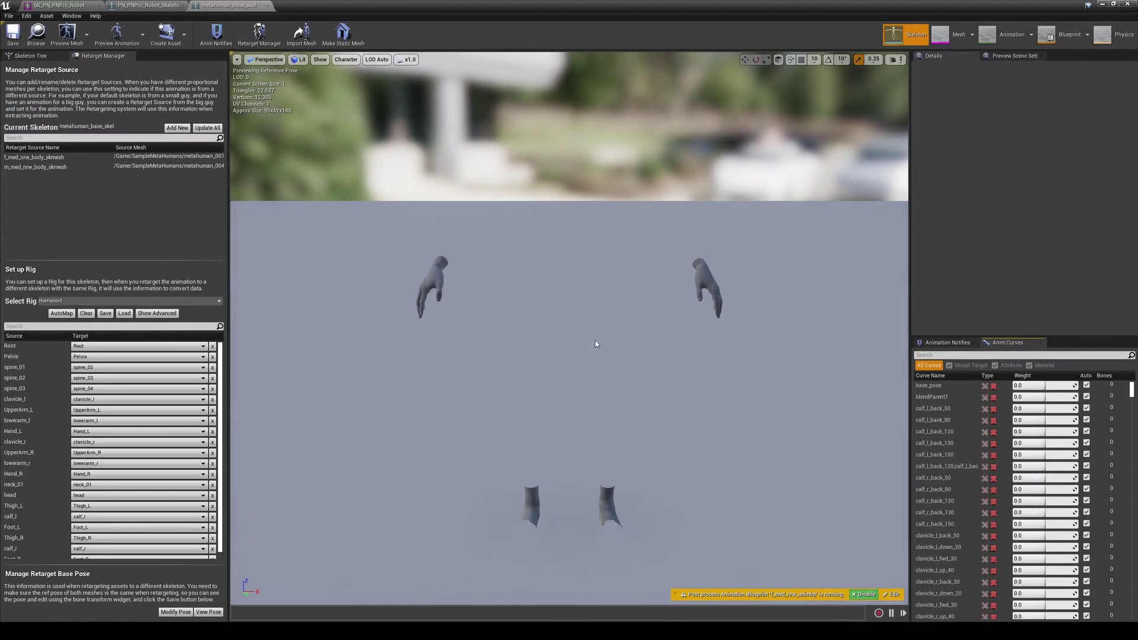
{"action": "left_click", "coordinate": [299, 59]}
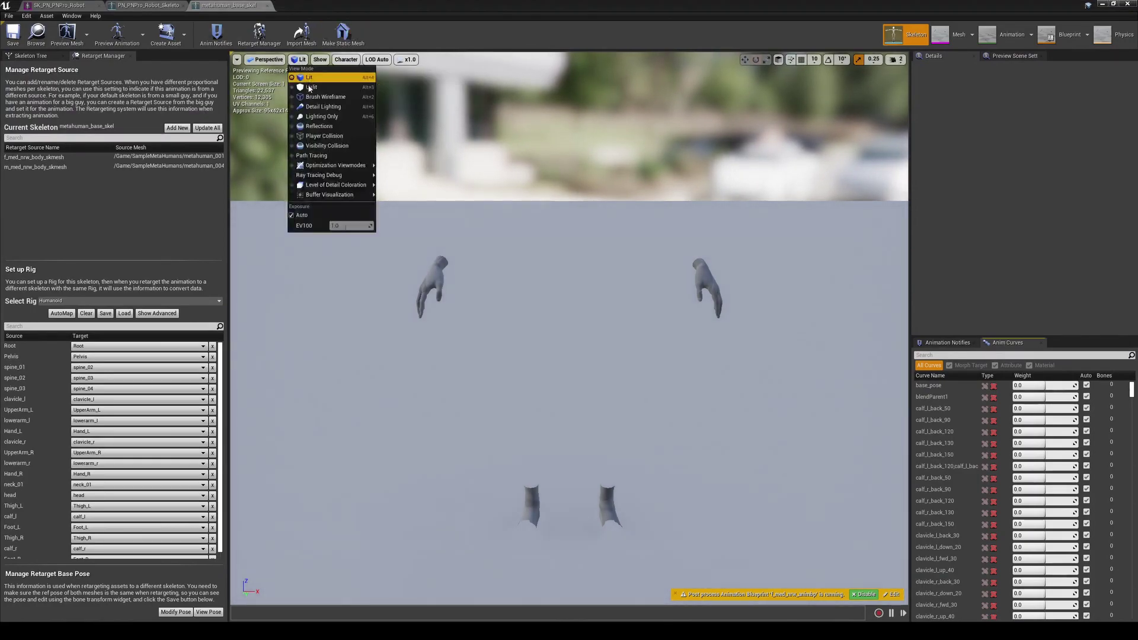
{"action": "left_click", "coordinate": [309, 81]}
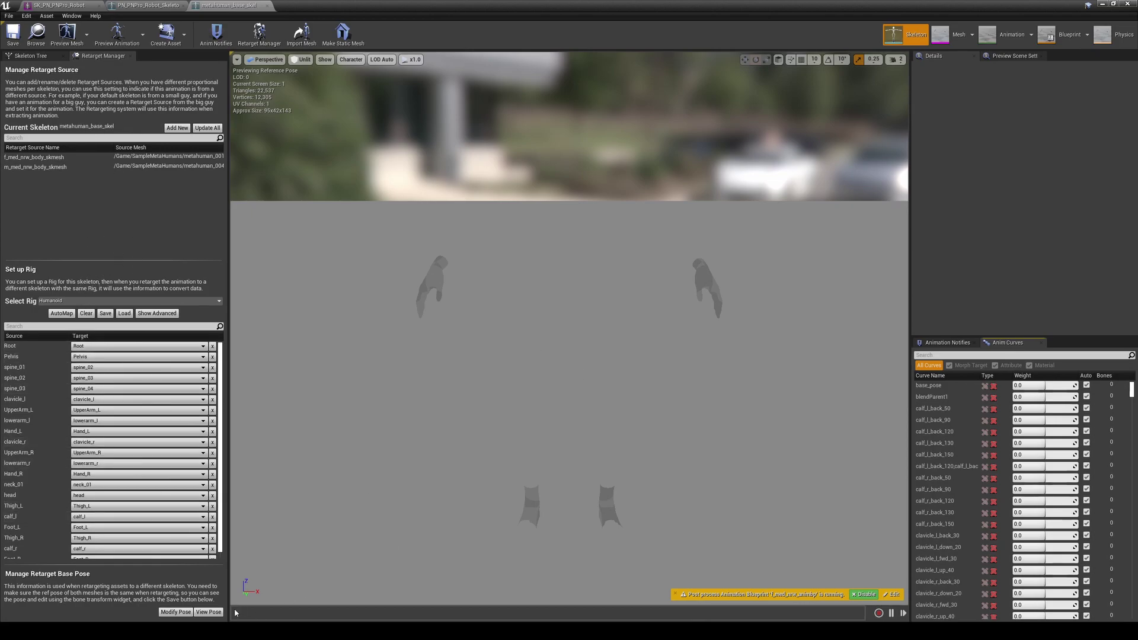
Draw the full bone hierarchy of the MetaHuman skeleton in its preview while checking the retarget base pose
{"action": "left_click", "coordinate": [208, 613]}
{"action": "left_click", "coordinate": [351, 60]}
{"action": "mouse_move", "coordinate": [366, 100]}
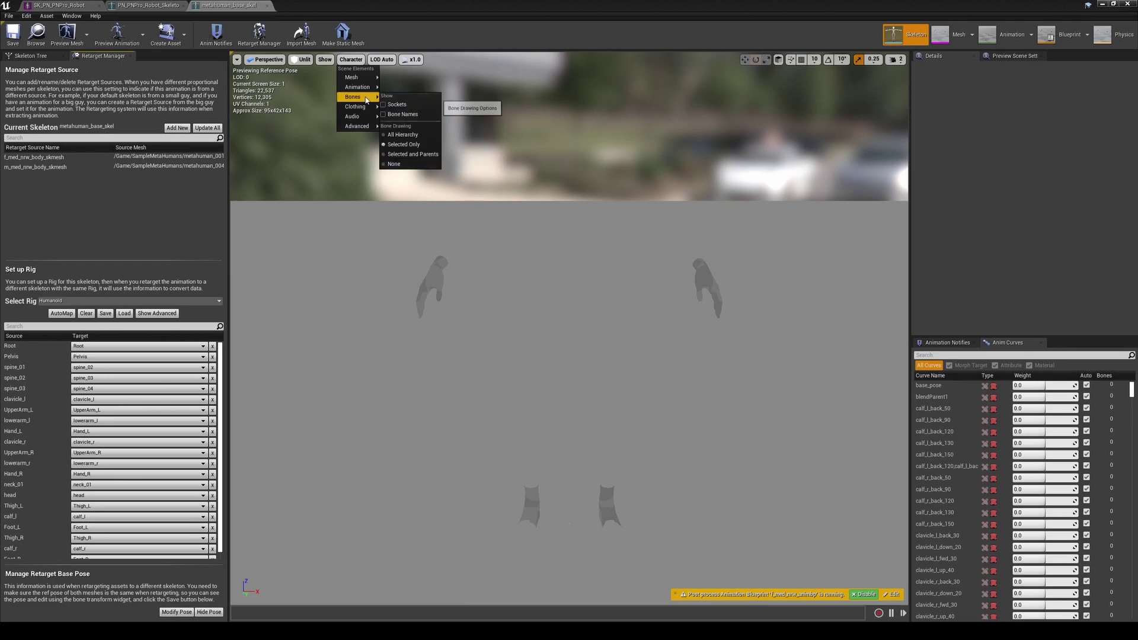
{"action": "left_click", "coordinate": [404, 135]}
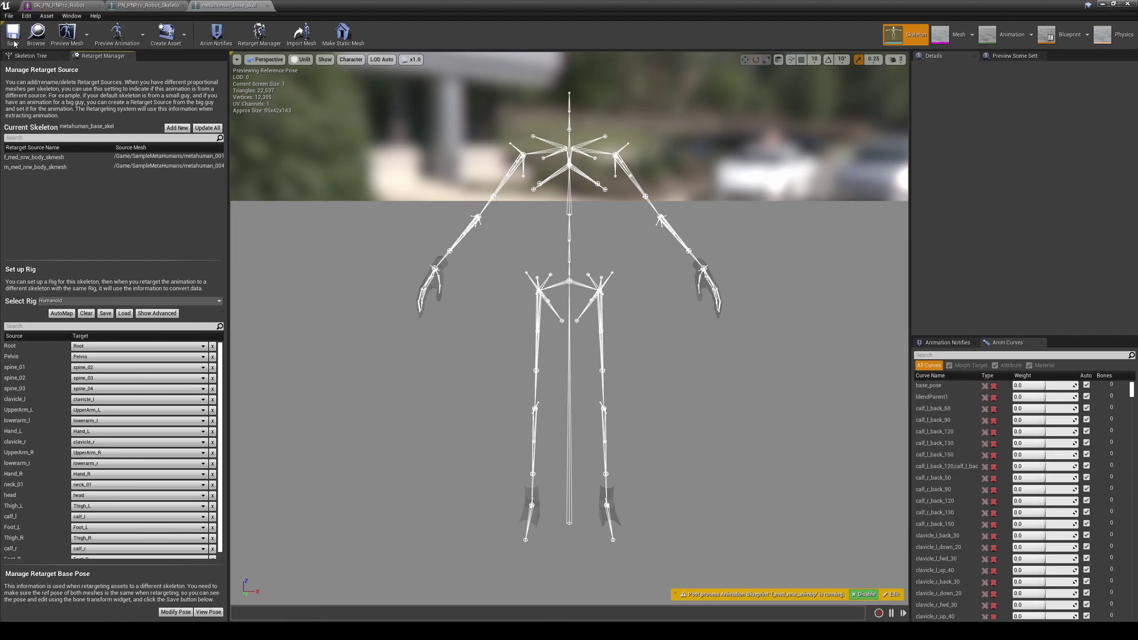
Show the translation retargeting options in the MetaHuman skeleton tree and look through the settings of all bones
{"action": "left_click_drag", "start_coordinate": [30, 56], "coordinate": [98, 55]}
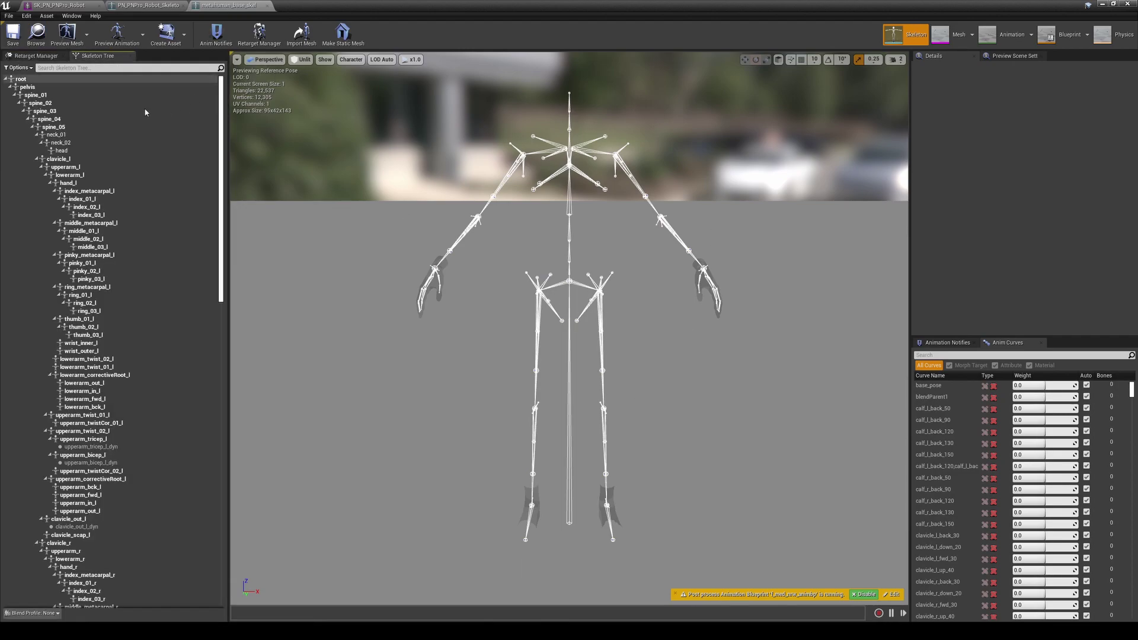
{"action": "left_click", "coordinate": [21, 67]}
{"action": "left_click", "coordinate": [26, 86]}
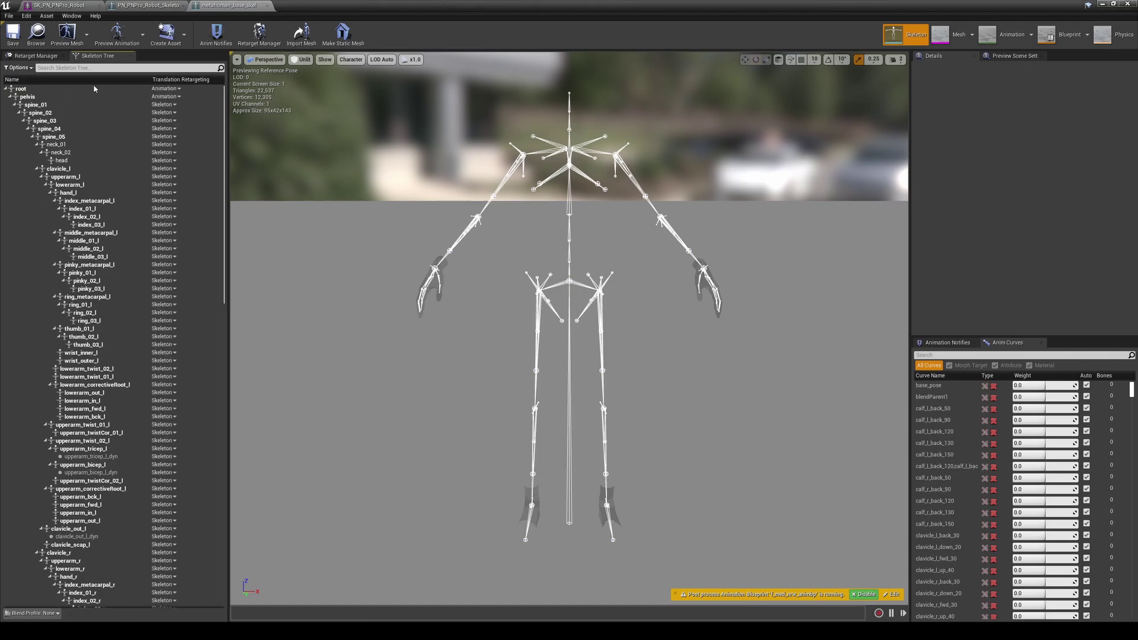
{"action": "scroll", "coordinate": [204, 560], "scroll_direction": "down", "scroll_amount": 10}
{"action": "scroll", "coordinate": [204, 560], "scroll_direction": "down", "scroll_amount": 5}
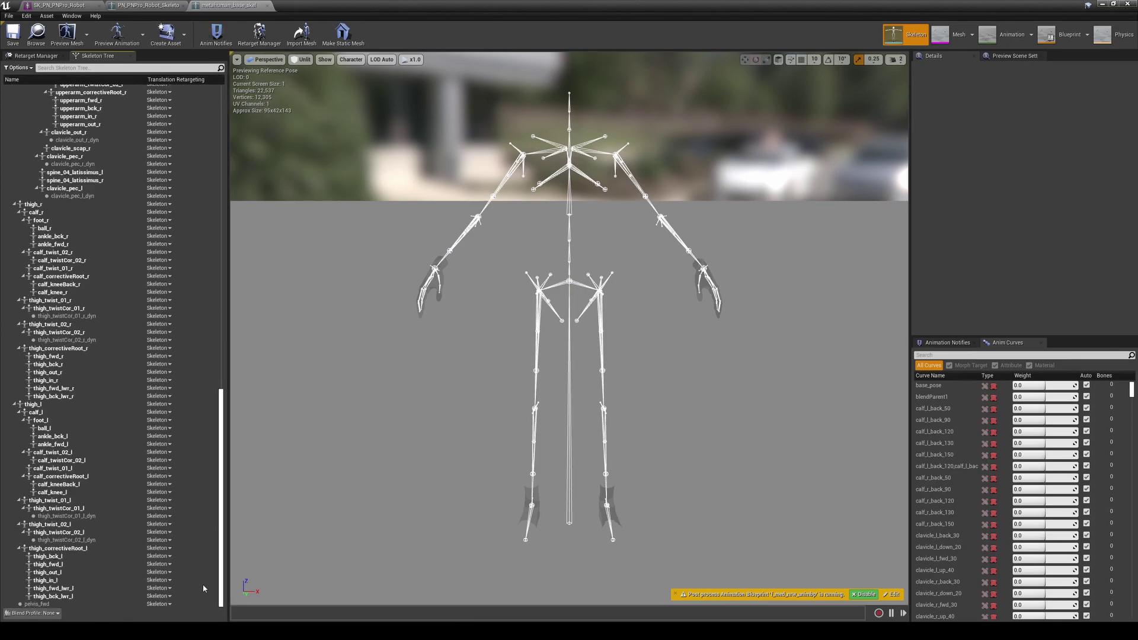
{"action": "scroll", "coordinate": [202, 148], "scroll_direction": "up", "scroll_amount": 10}
Return to the robot skeleton and examine its retarget base pose, paying attention to the arms
{"action": "left_click", "coordinate": [157, 7]}
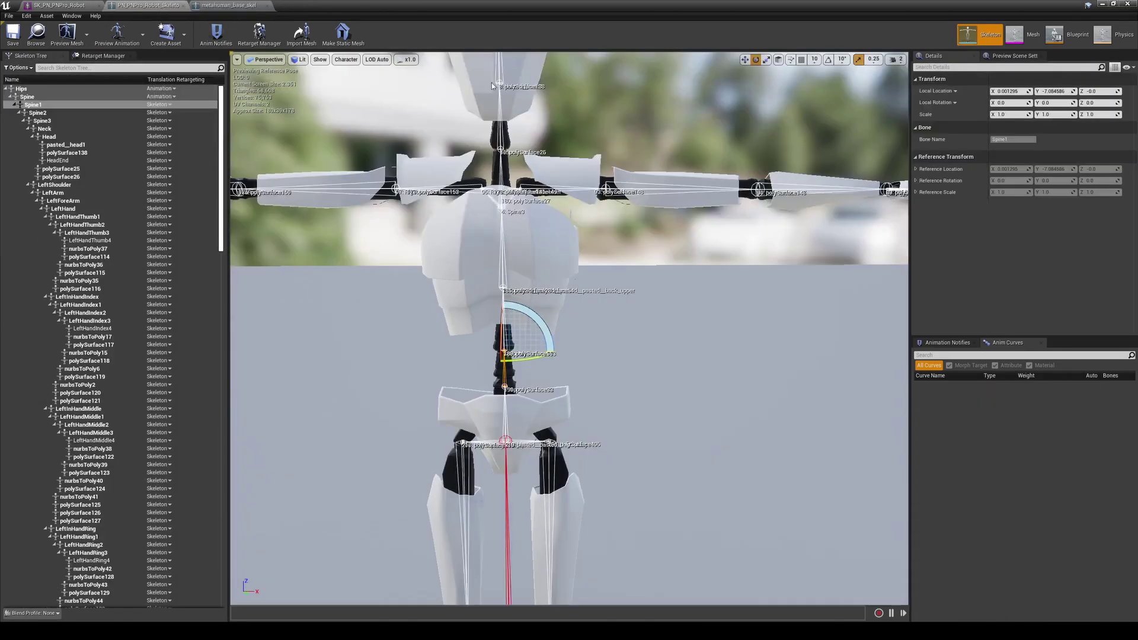
{"action": "left_click", "coordinate": [109, 56]}
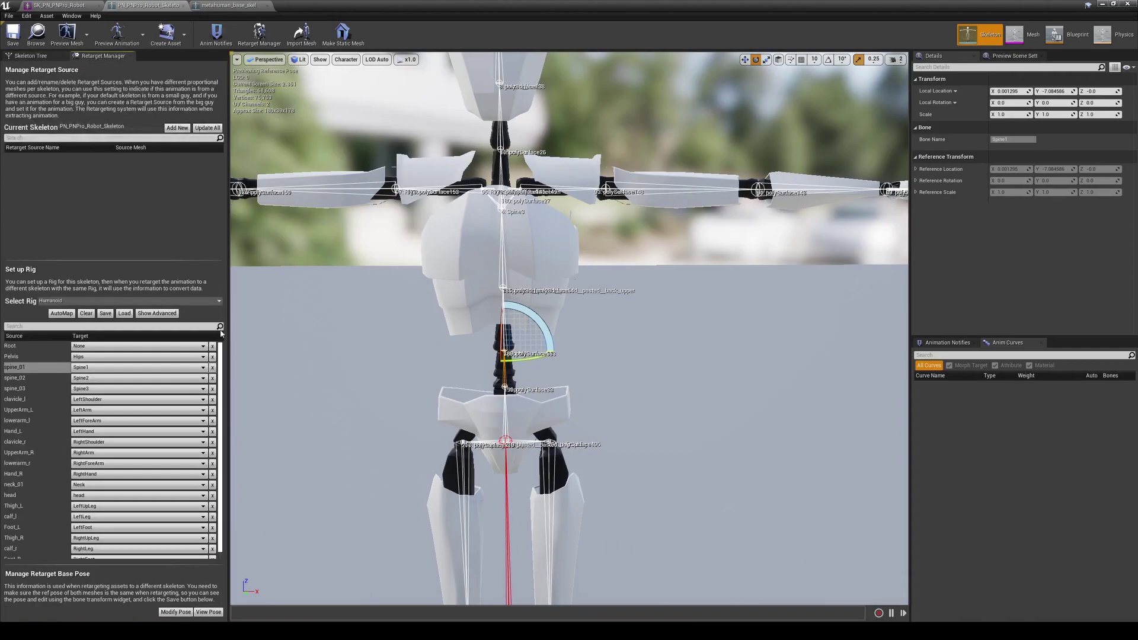
{"action": "left_click", "coordinate": [207, 612]}
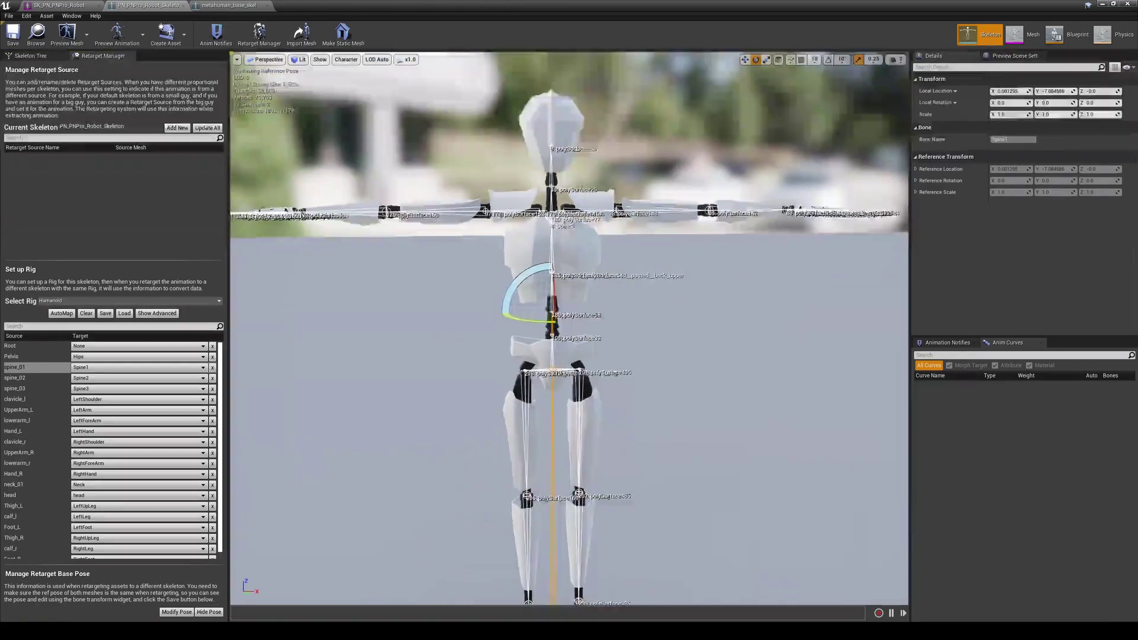
{"action": "right_click_drag", "start_coordinate": [325, 559], "coordinate": [308, 556]}
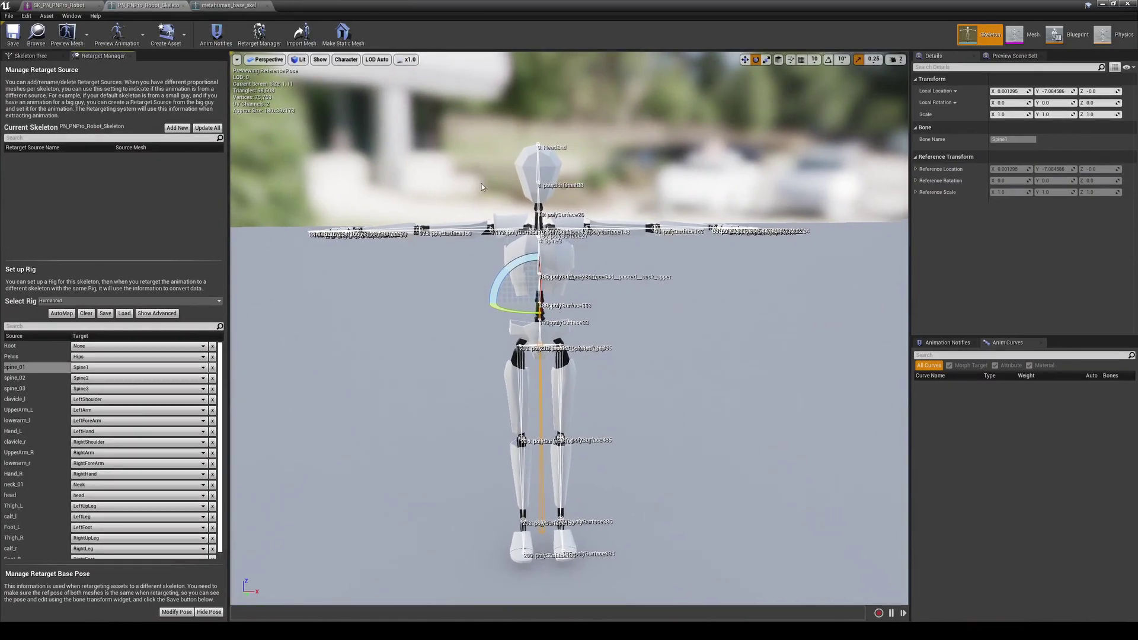
{"action": "left_click", "coordinate": [208, 611]}
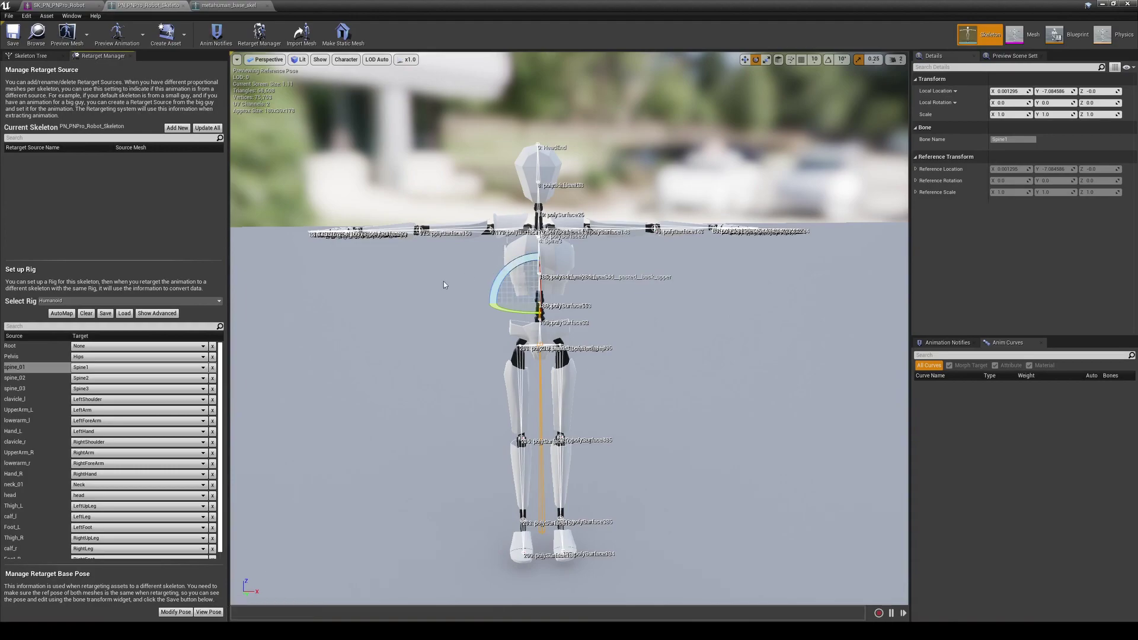
{"action": "right_click_drag", "start_coordinate": [430, 220], "coordinate": [418, 211]}
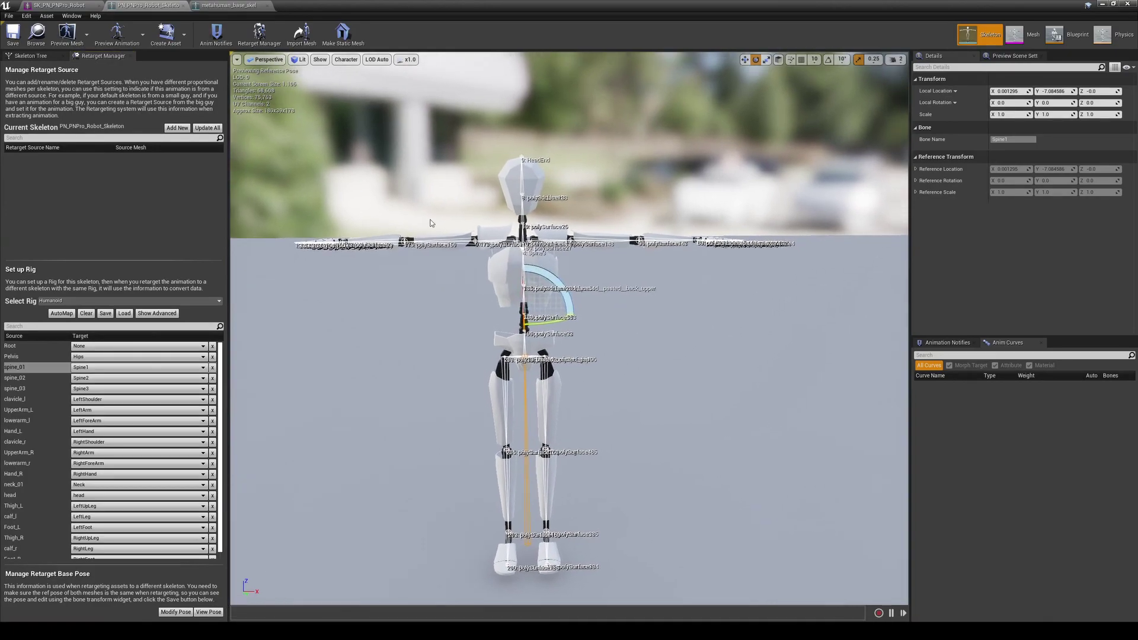
{"action": "right_click_drag", "start_coordinate": [469, 182], "coordinate": [449, 197]}
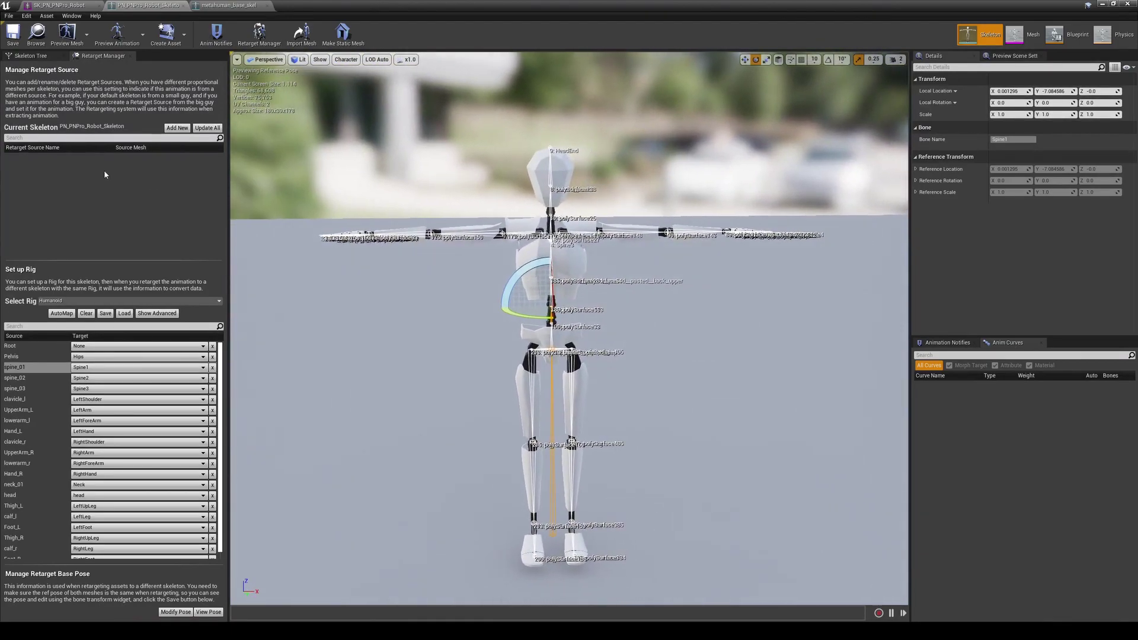
{"action": "left_click", "coordinate": [380, 309]}
{"action": "mouse_move", "coordinate": [380, 308]}
{"action": "right_mouse_down"}
{"action": "mouse_move", "coordinate": [369, 314]}
{"action": "mouse_move", "coordinate": [390, 308]}
{"action": "mouse_move", "coordinate": [373, 314]}
{"action": "mouse_move", "coordinate": [396, 339]}
{"action": "mouse_move", "coordinate": [376, 335]}
{"action": "mouse_move", "coordinate": [398, 342]}
{"action": "mouse_move", "coordinate": [363, 324]}
{"action": "right_mouse_up"}
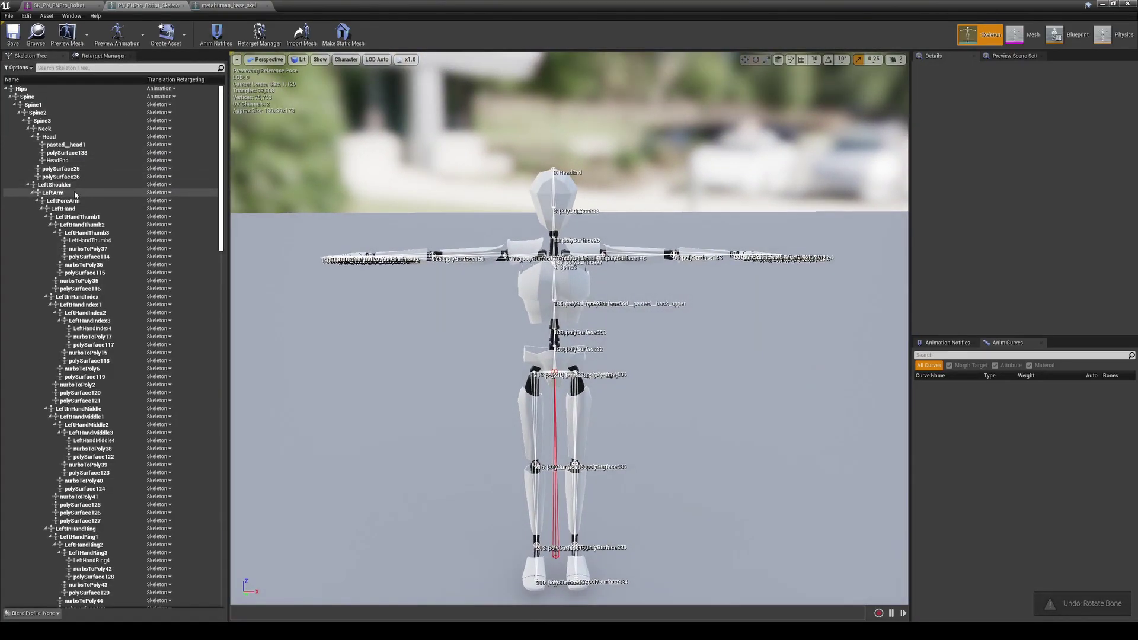
Rotate the robot's LeftArm bone downward by about 51° and hide the bone names in the preview
{"action": "left_click", "coordinate": [75, 193]}
{"action": "left_click_drag", "start_coordinate": [585, 215], "coordinate": [608, 261]}
{"action": "left_click", "coordinate": [347, 59]}
{"action": "mouse_move", "coordinate": [353, 98]}
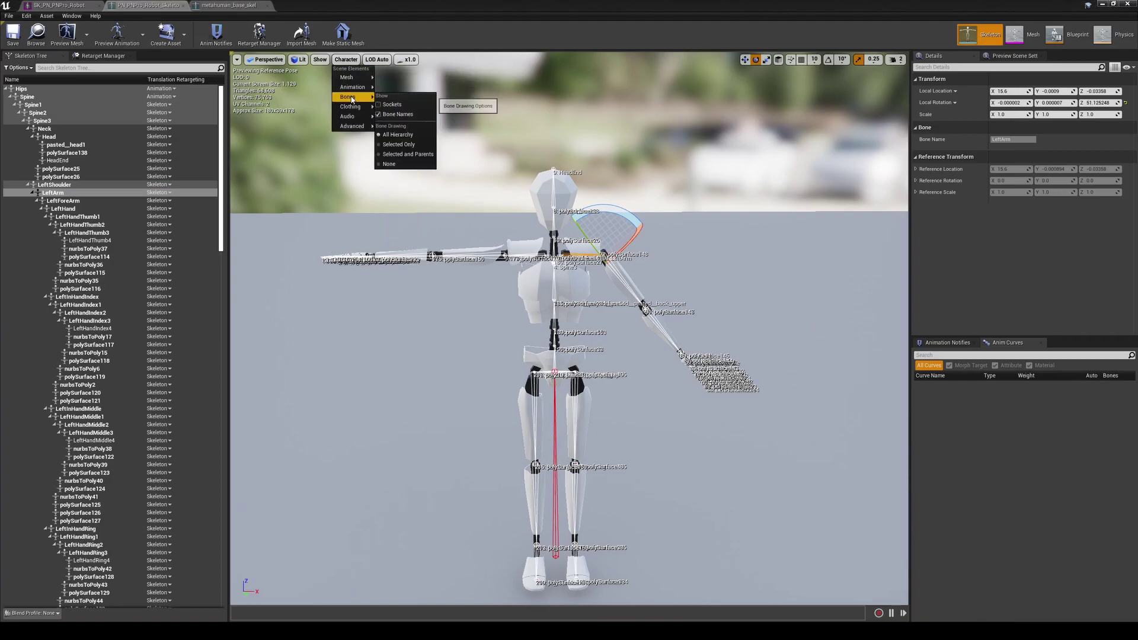
{"action": "left_click", "coordinate": [394, 115]}
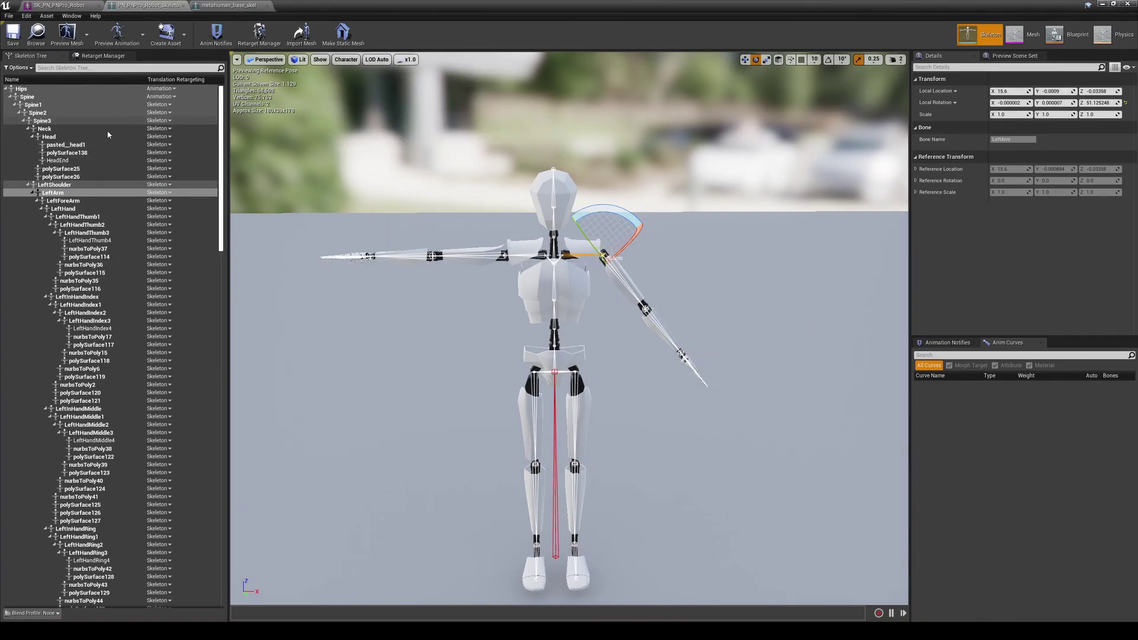
Rotate the robot's RightArm bone downward by about 55° to mirror the left arm's A-pose
{"action": "scroll", "coordinate": [98, 438], "scroll_direction": "down", "scroll_amount": 3}
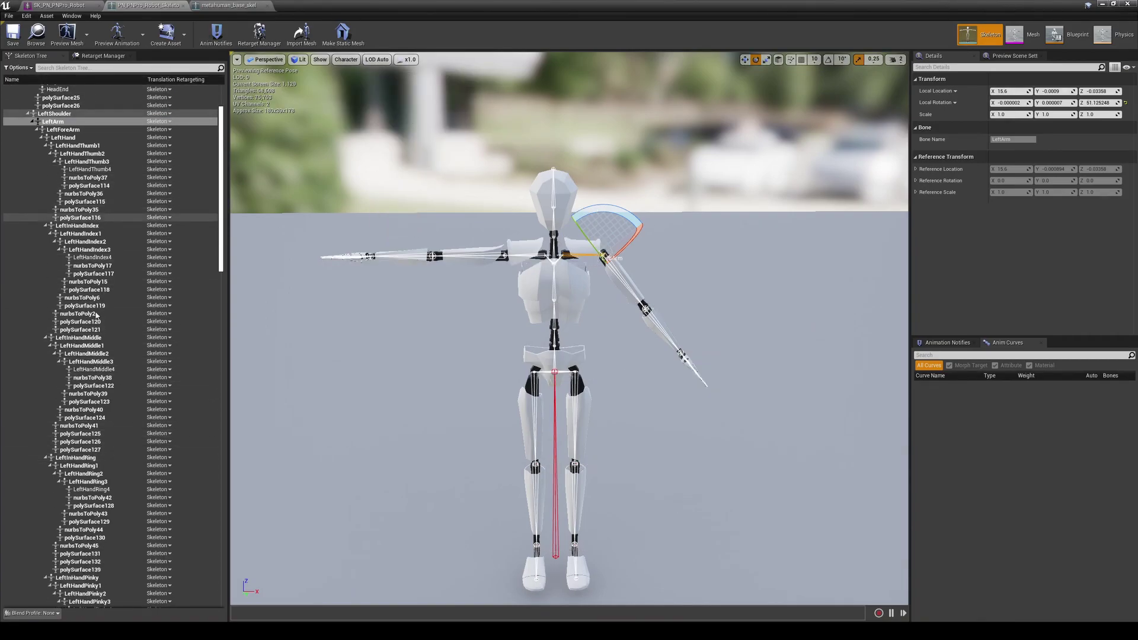
{"action": "scroll", "coordinate": [96, 315], "scroll_direction": "up", "scroll_amount": 2}
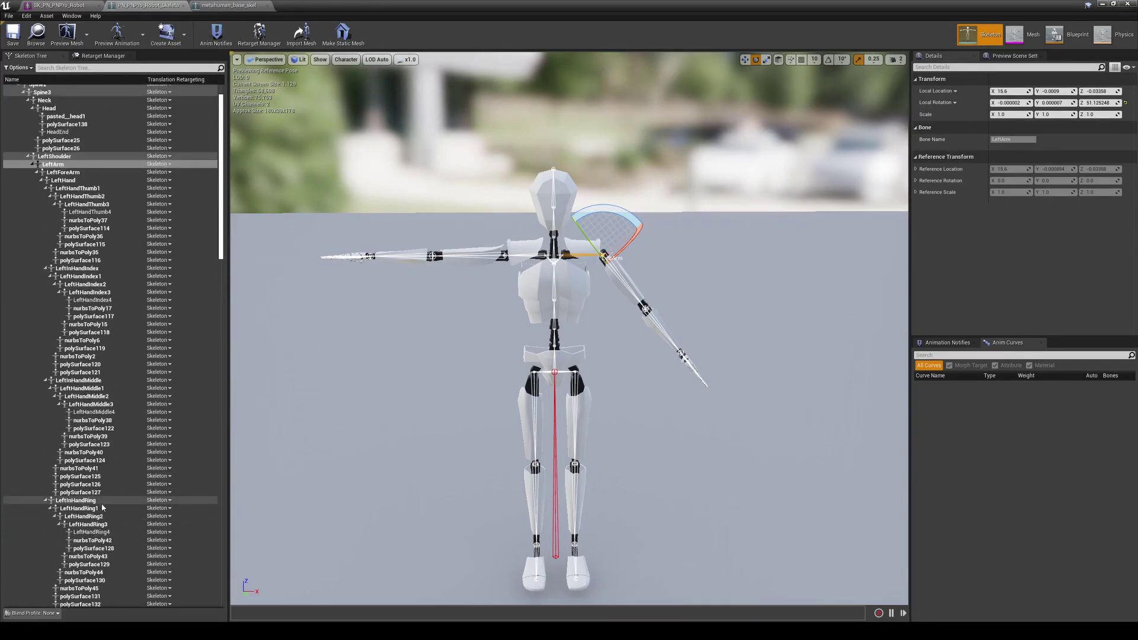
{"action": "scroll", "coordinate": [103, 508], "scroll_direction": "down", "scroll_amount": 20}
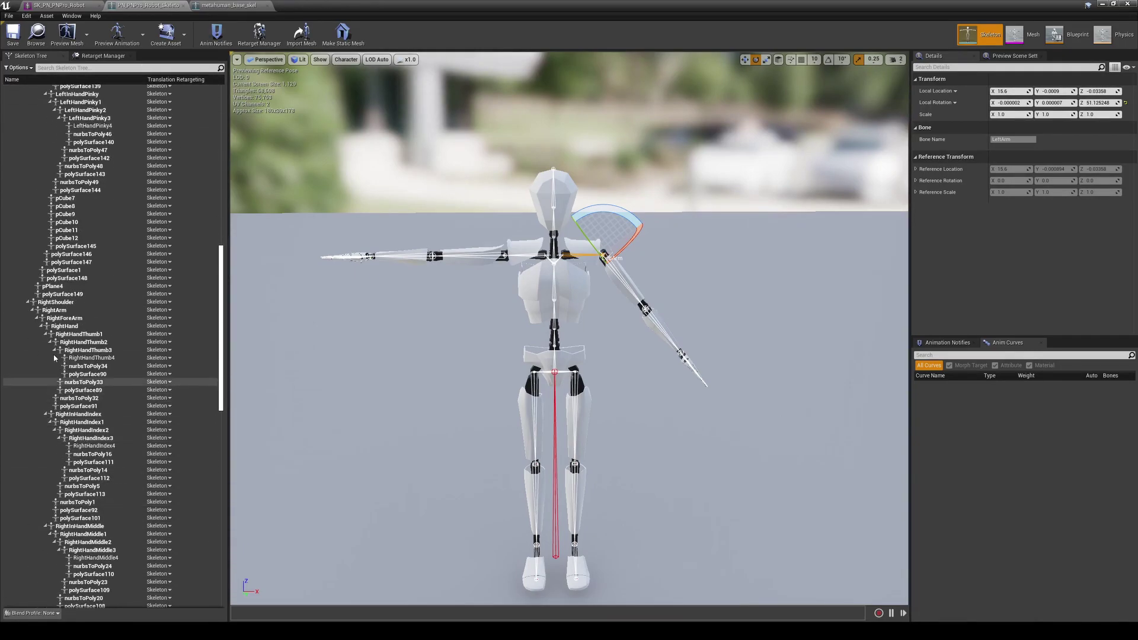
{"action": "left_click", "coordinate": [54, 310]}
{"action": "left_click_drag", "start_coordinate": [536, 224], "coordinate": [496, 212]}
{"action": "right_click_drag", "start_coordinate": [536, 224], "coordinate": [830, 223]}
{"action": "key", "text": "a"}
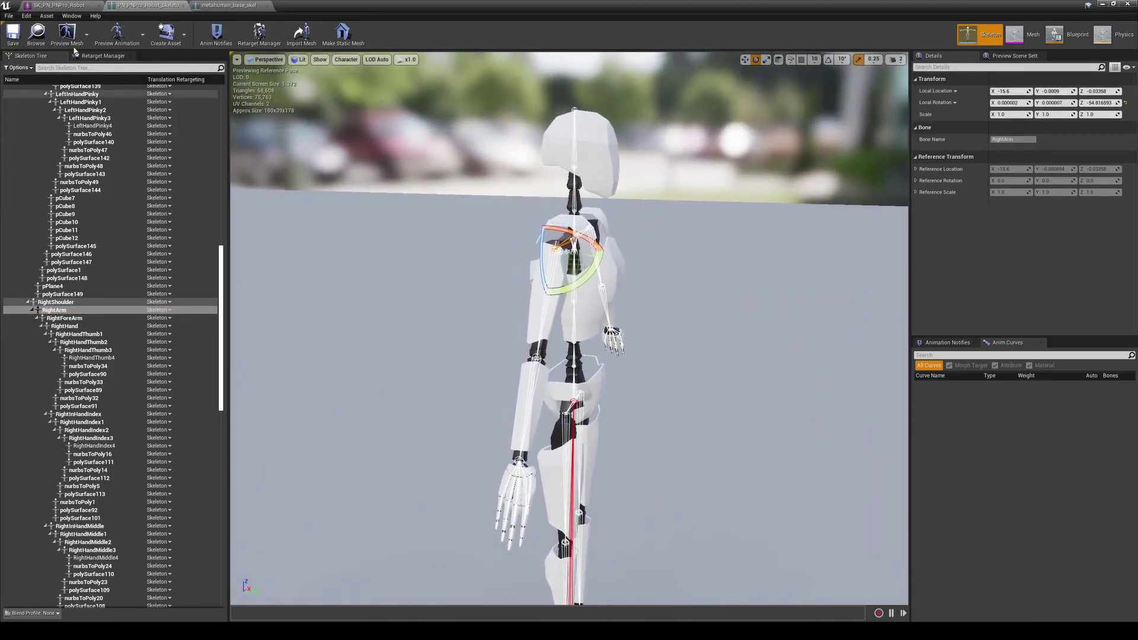
{"action": "key", "text": "d"}
{"action": "right_click_drag", "start_coordinate": [593, 255], "coordinate": [389, 227]}
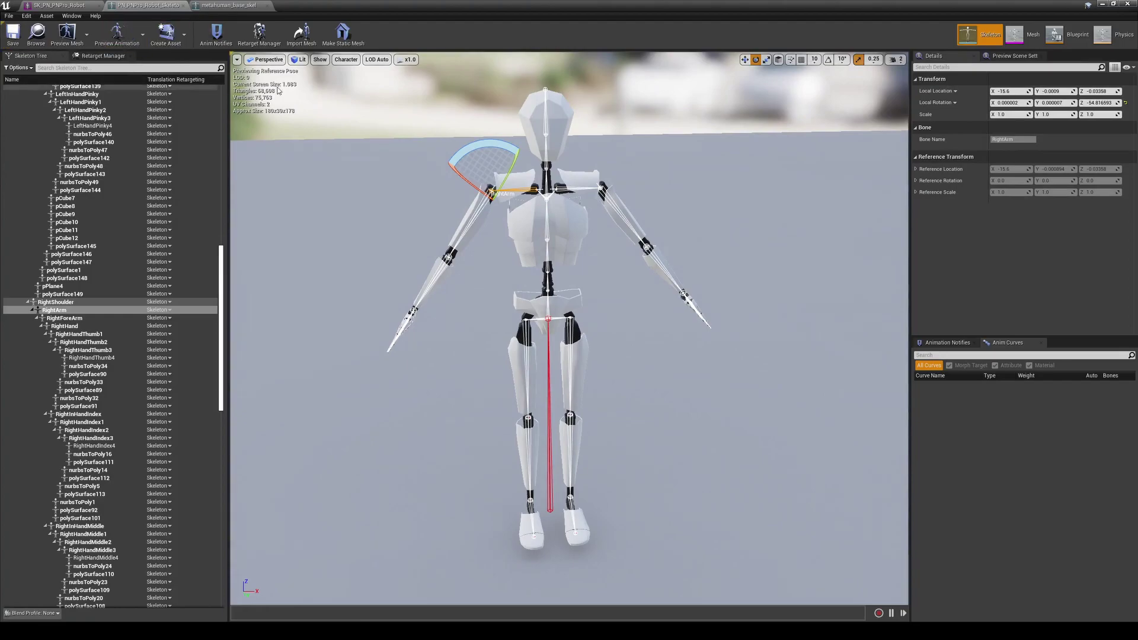
Store the robot's current A-pose as its retarget base pose and display the saved pose
{"action": "left_click", "coordinate": [104, 55]}
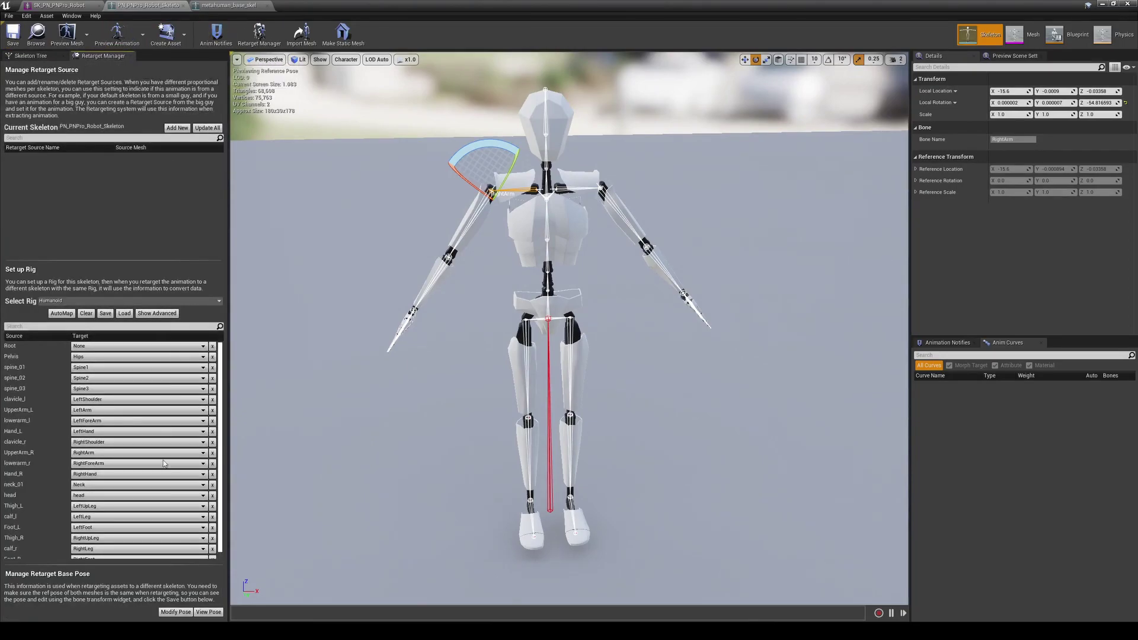
{"action": "left_click", "coordinate": [176, 613]}
{"action": "left_click", "coordinate": [203, 566]}
{"action": "left_click", "coordinate": [208, 613]}
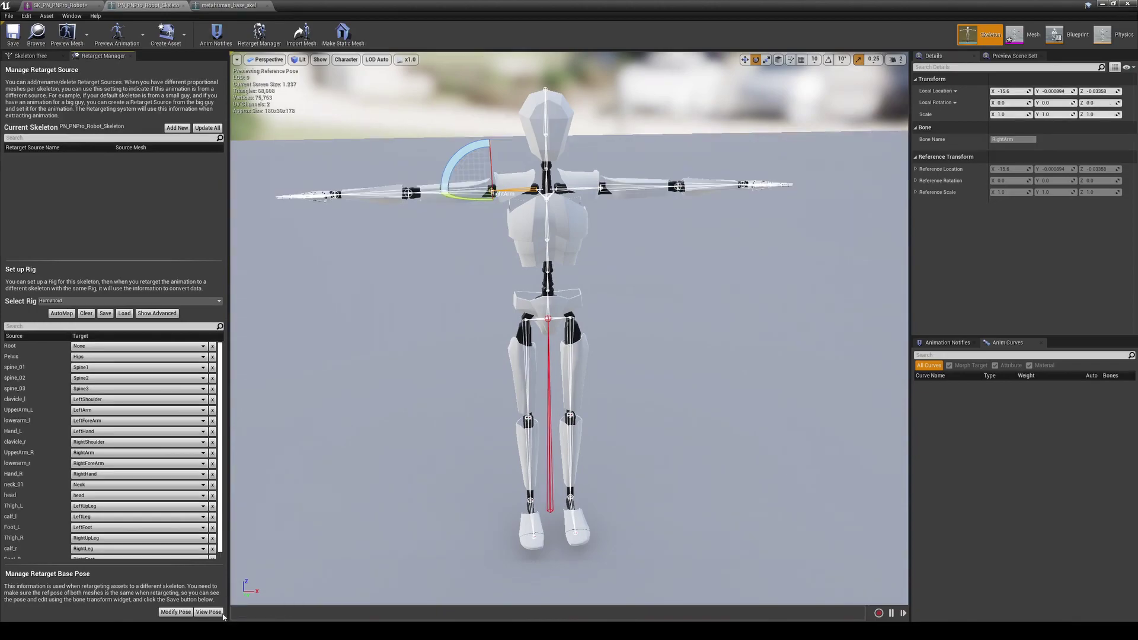
{"action": "left_click", "coordinate": [208, 612]}
{"action": "left_click", "coordinate": [450, 387]}
{"action": "key", "text": "w"}
{"action": "right_click_drag", "start_coordinate": [449, 387], "coordinate": [604, 374]}
{"action": "key", "text": "a"}
Compare the arm angles of the metahuman_base_skel skeleton with the robot's new base pose from the front
{"action": "left_click", "coordinate": [218, 7]}
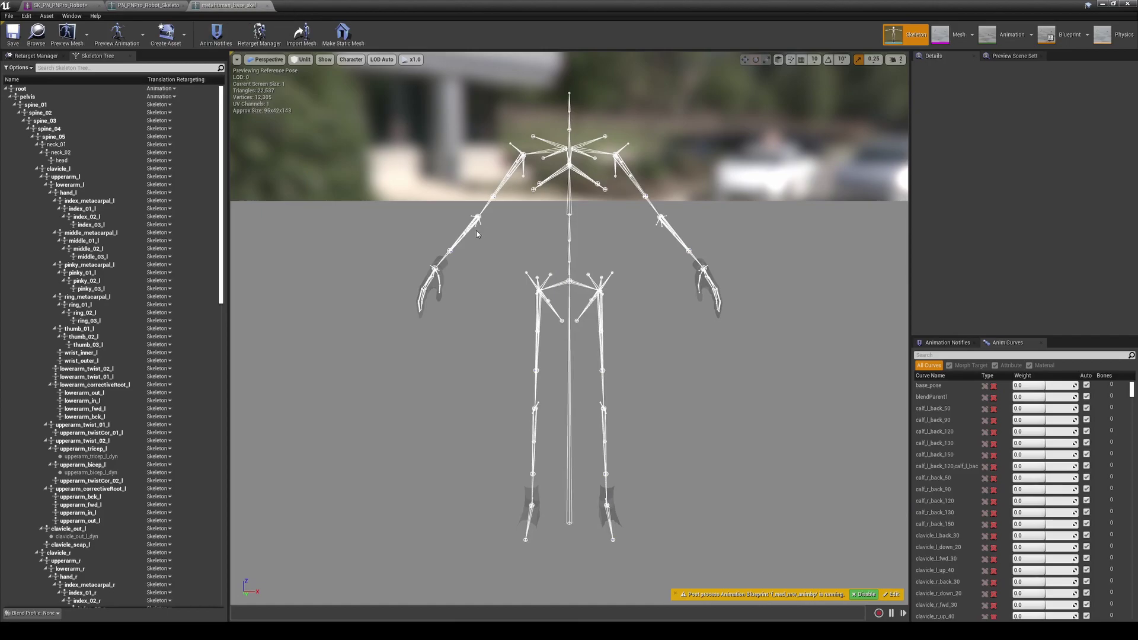
{"action": "right_click_drag", "start_coordinate": [428, 250], "coordinate": [449, 257]}
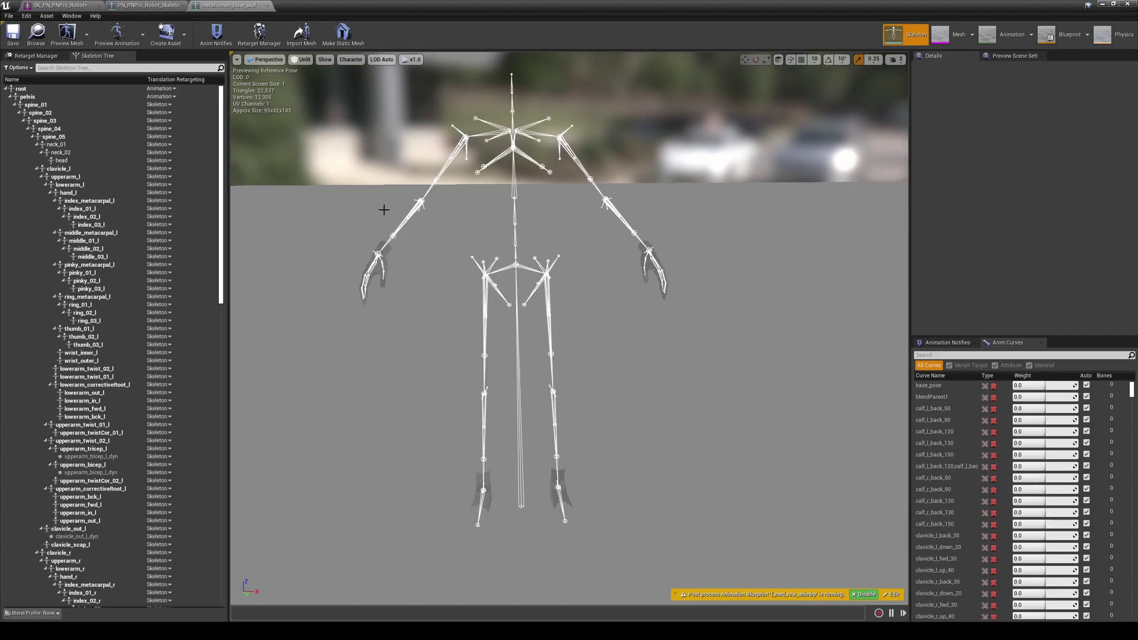
{"action": "left_click_drag", "start_coordinate": [541, 229], "coordinate": [513, 224], "text": "alt"}
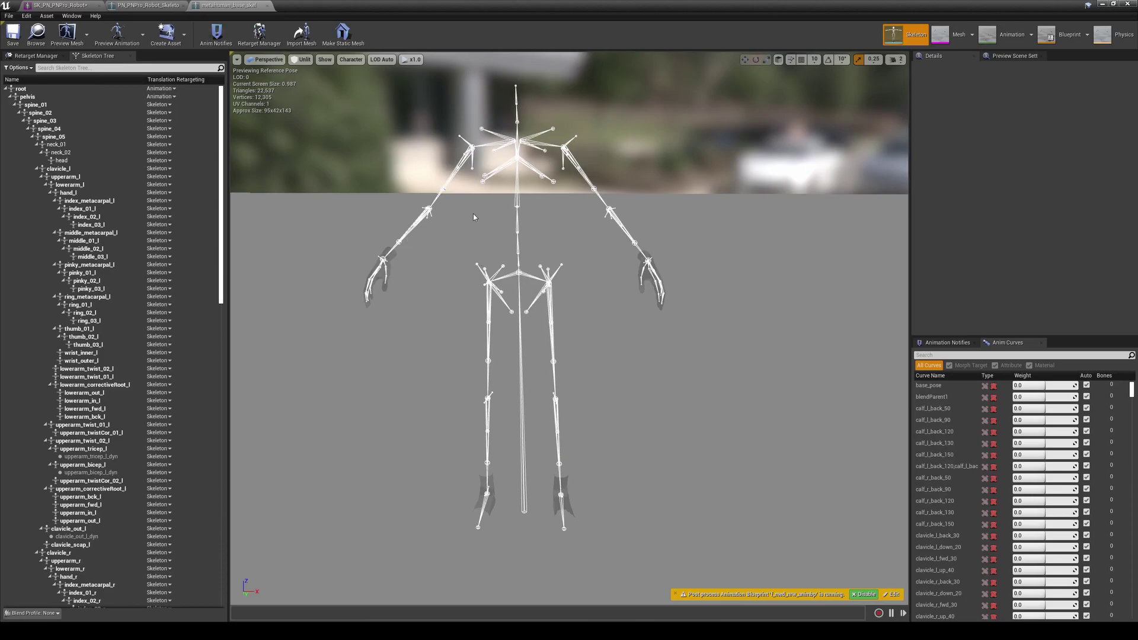
{"action": "left_click", "coordinate": [148, 5]}
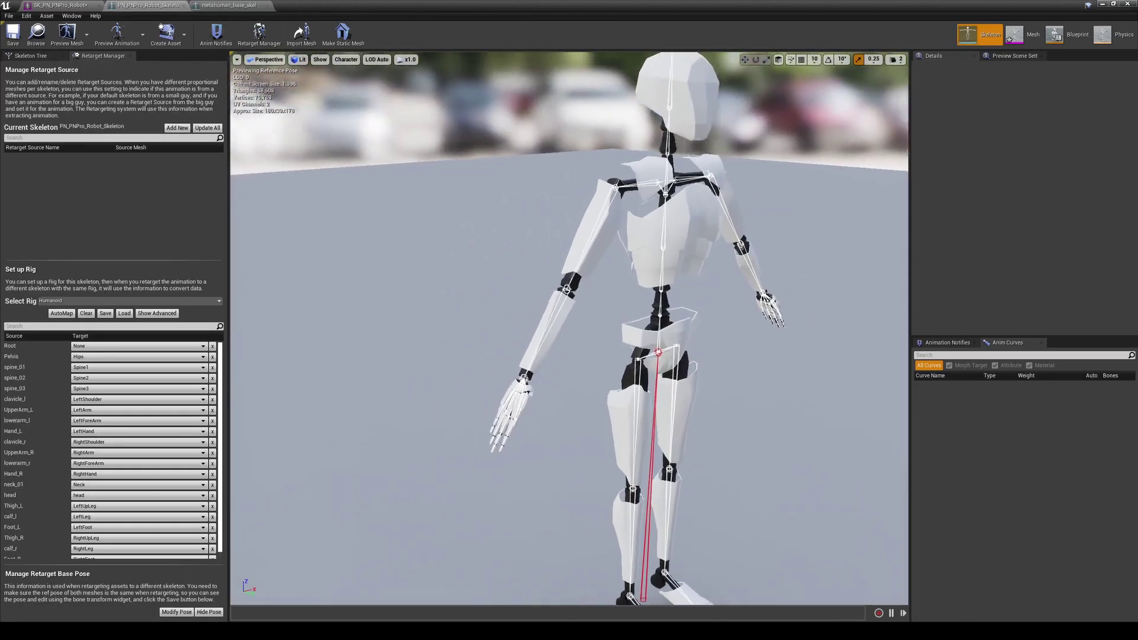
{"action": "left_click_drag", "start_coordinate": [563, 285], "coordinate": [474, 261], "text": "alt"}
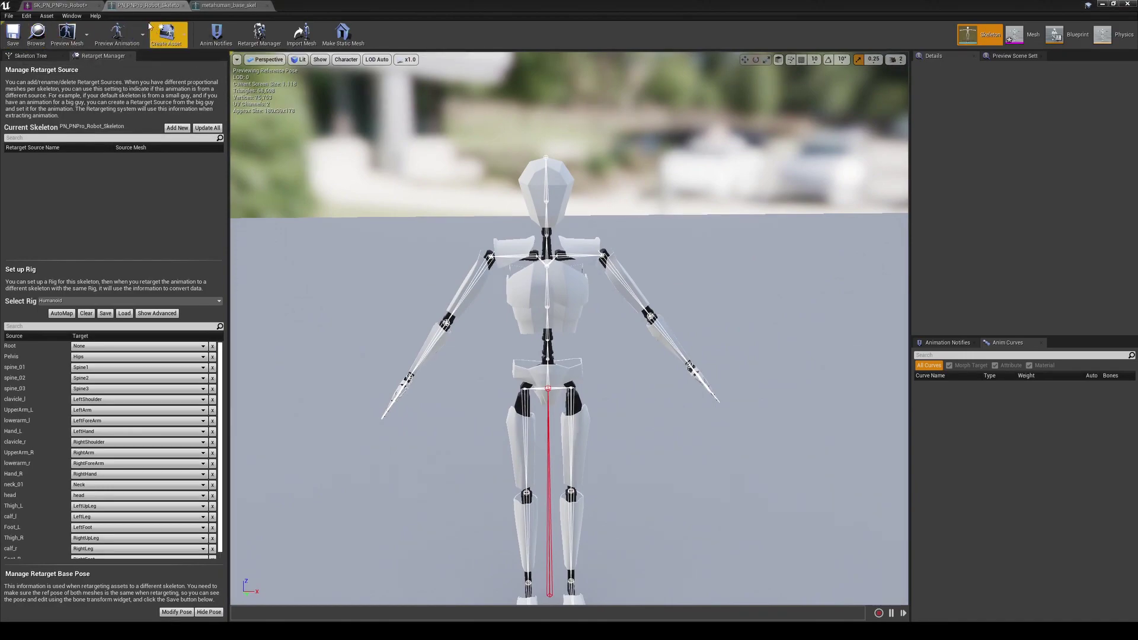
{"action": "left_click", "coordinate": [255, 5]}
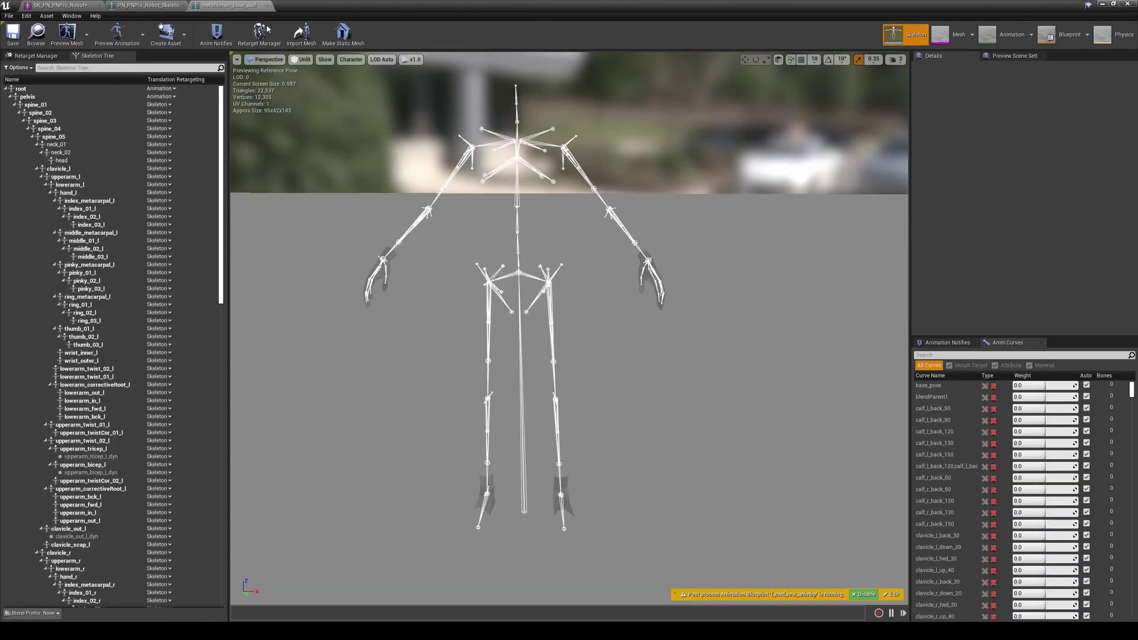
Return to the level with both characters and go to the project's root Content folder
{"action": "left_click", "coordinate": [1103, 4]}
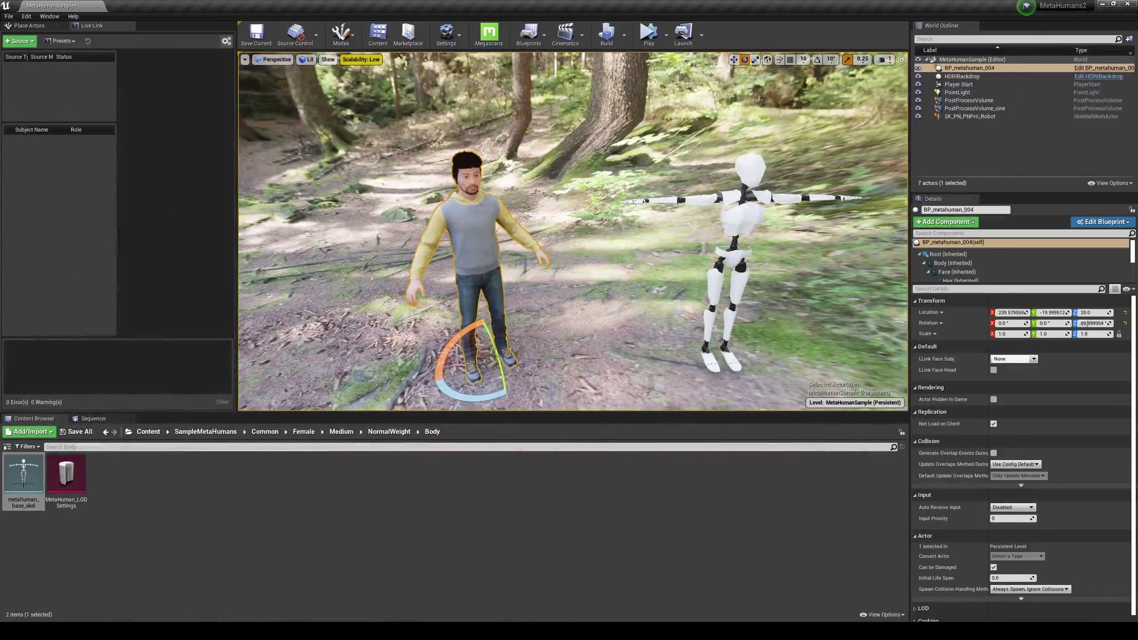
{"action": "left_click", "coordinate": [148, 432]}
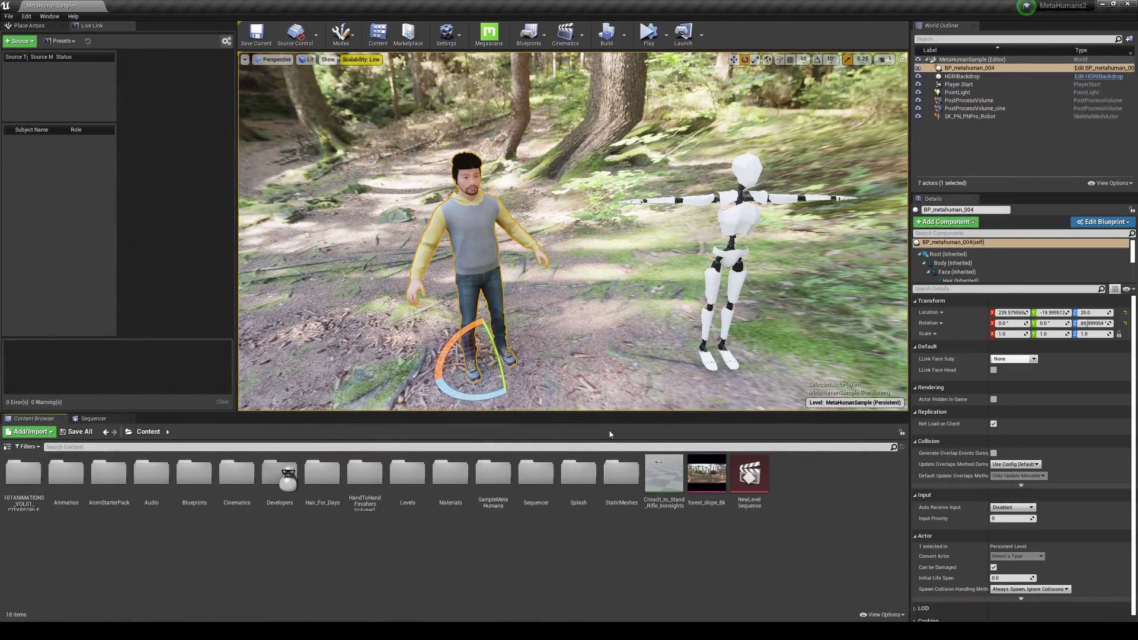
{"action": "key", "text": "w"}
{"action": "mouse_move", "coordinate": [590, 284]}
{"action": "right_mouse_down"}
{"action": "mouse_move", "coordinate": [614, 288]}
{"action": "mouse_move", "coordinate": [590, 284]}
{"action": "right_mouse_up"}
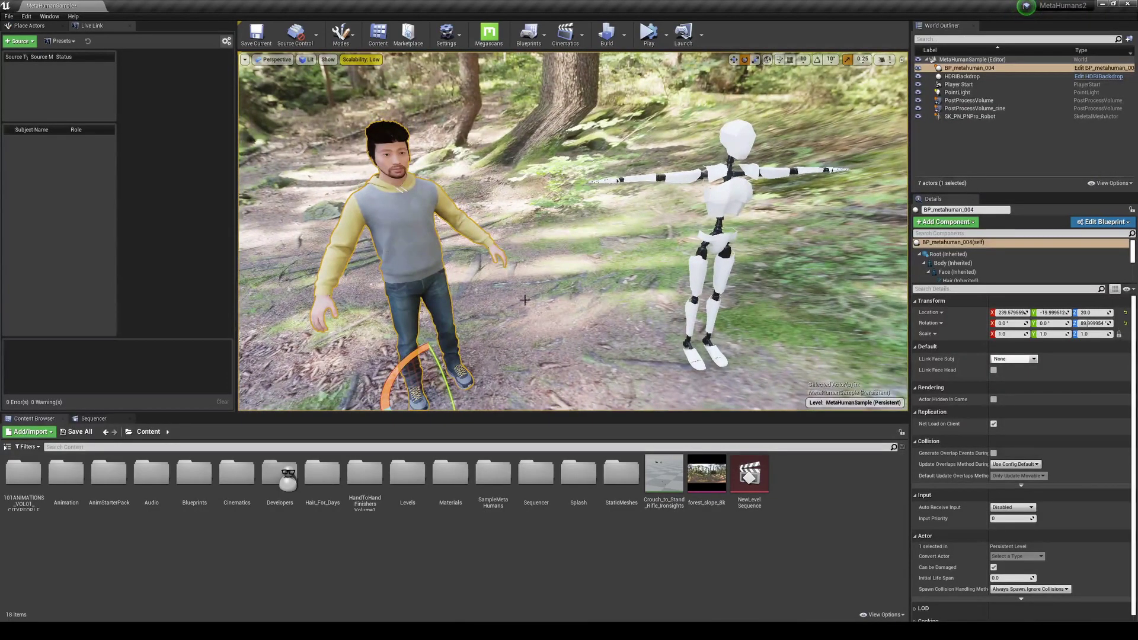
{"action": "left_click", "coordinate": [727, 218]}
{"action": "left_click_drag", "start_coordinate": [728, 241], "coordinate": [740, 252]}
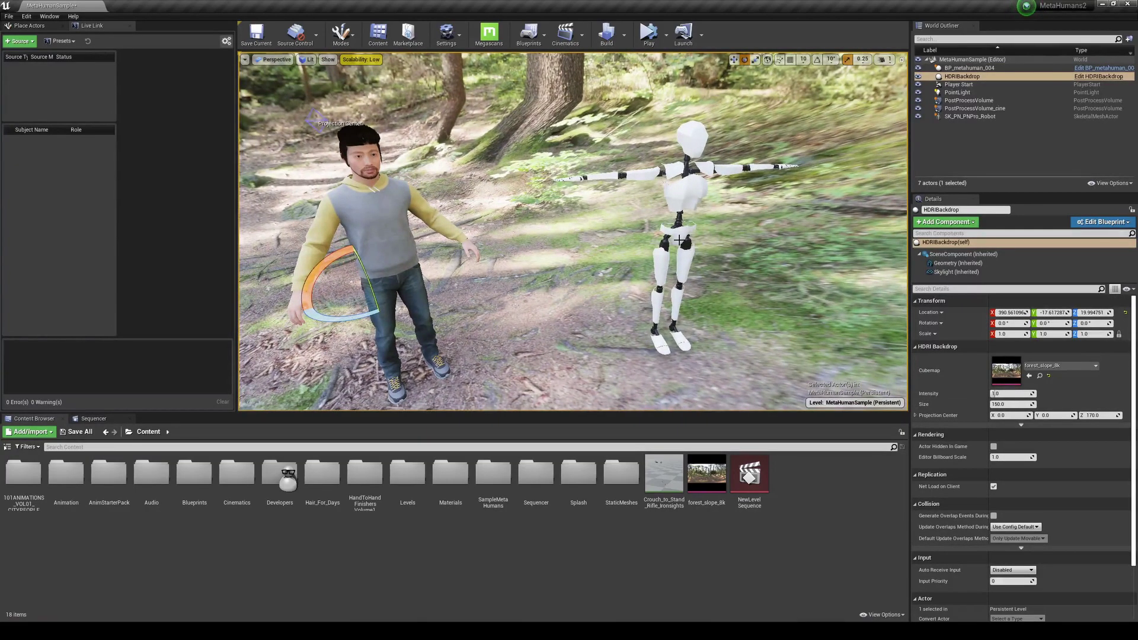
{"action": "mouse_move", "coordinate": [648, 252]}
{"action": "left_mouse_down", "text": "alt"}
{"action": "mouse_move", "coordinate": [622, 252]}
{"action": "mouse_move", "coordinate": [648, 252]}
{"action": "left_mouse_up", "text": "alt"}
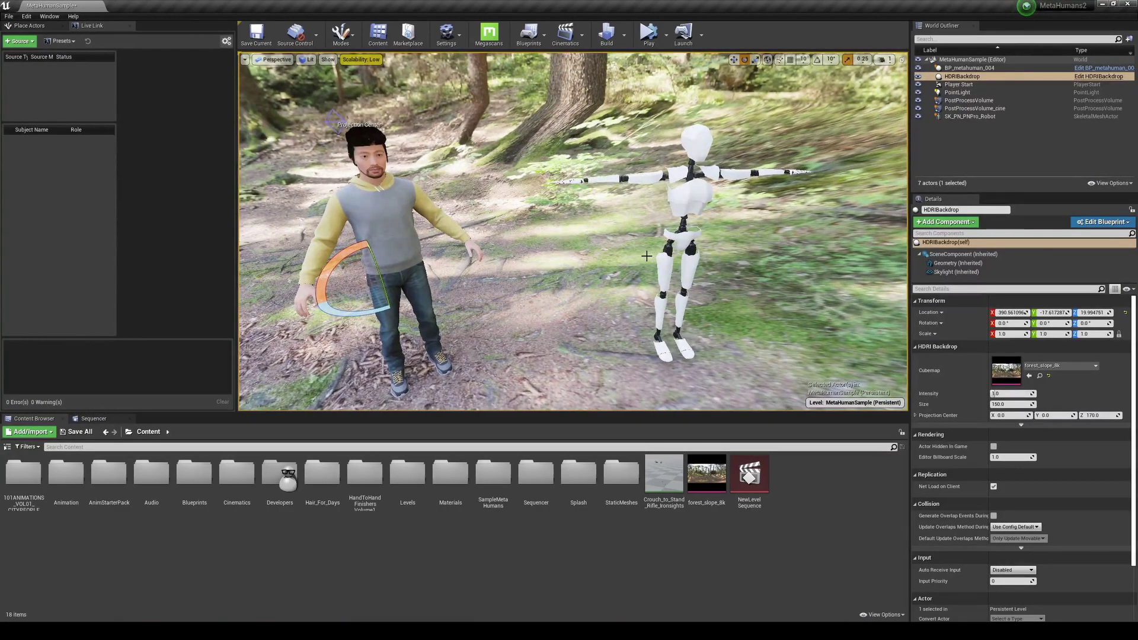
Create a folder named mocapfolder in the root Content folder and open it
{"action": "right_click", "coordinate": [399, 531]}
{"action": "left_click", "coordinate": [415, 290]}
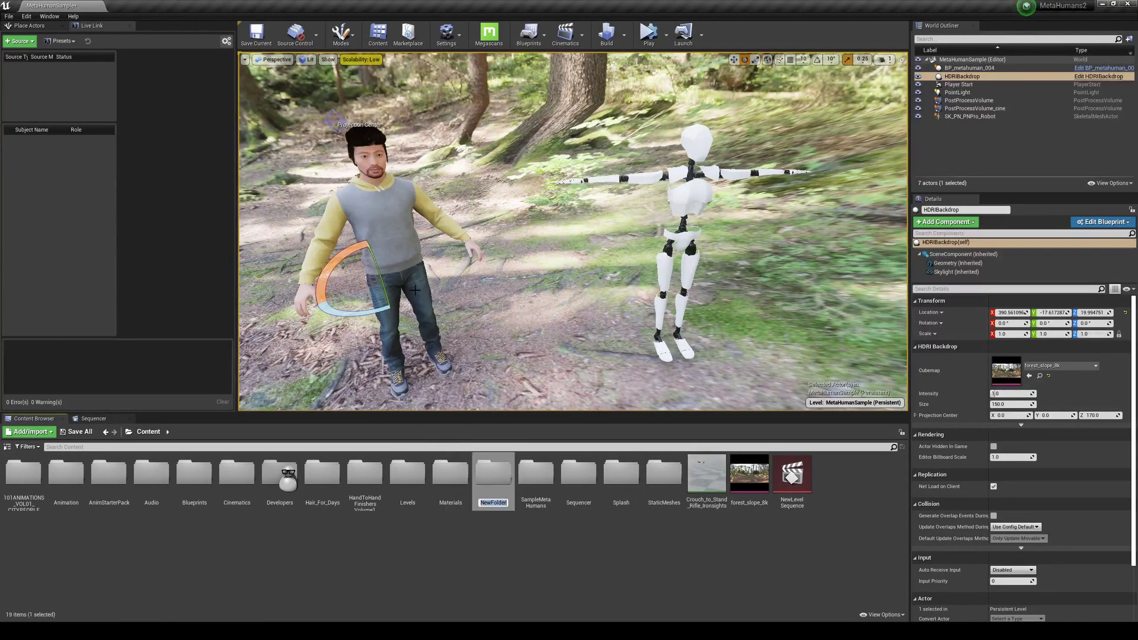
{"action": "type", "text": "mocapfolder"}
{"action": "key", "text": "Return"}
{"action": "key", "text": "Return"}
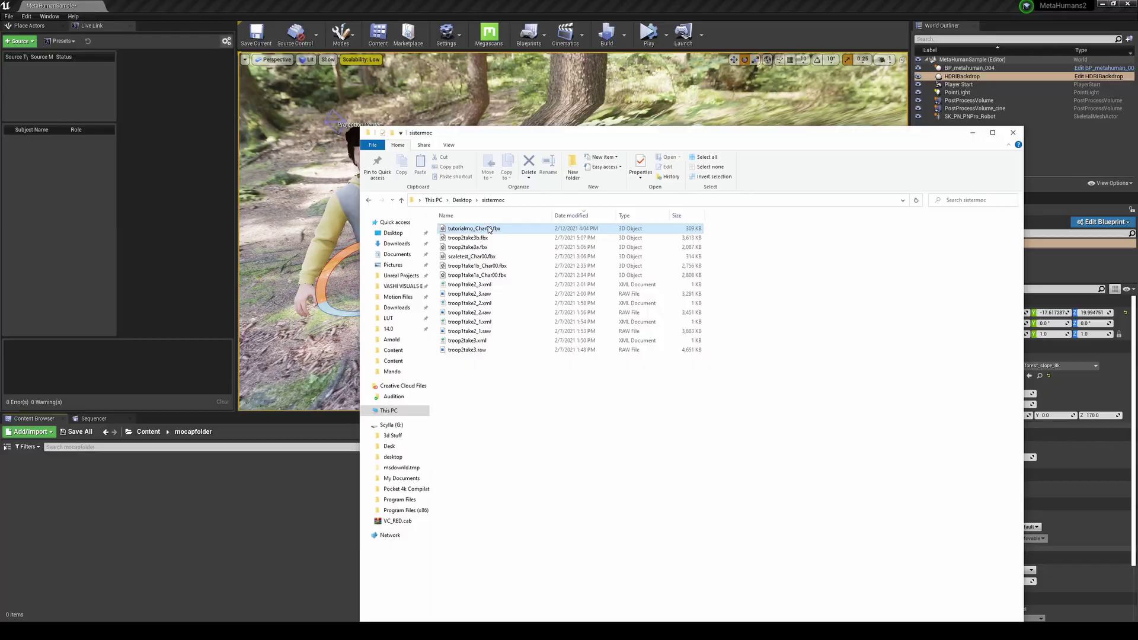
Bring tutorialmo_Char00.fbx into mocapfolder and assign PN_PNPro_Robot_Skeleton as the skeleton for its import
{"action": "left_click_drag", "start_coordinate": [490, 229], "coordinate": [209, 521]}
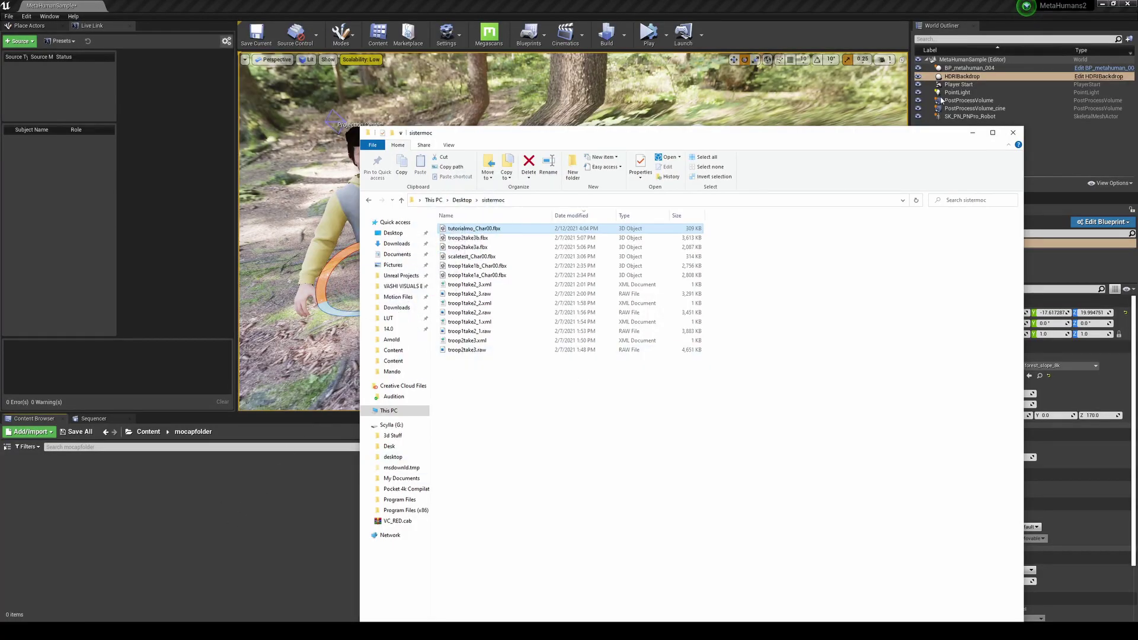
{"action": "left_click", "coordinate": [972, 133]}
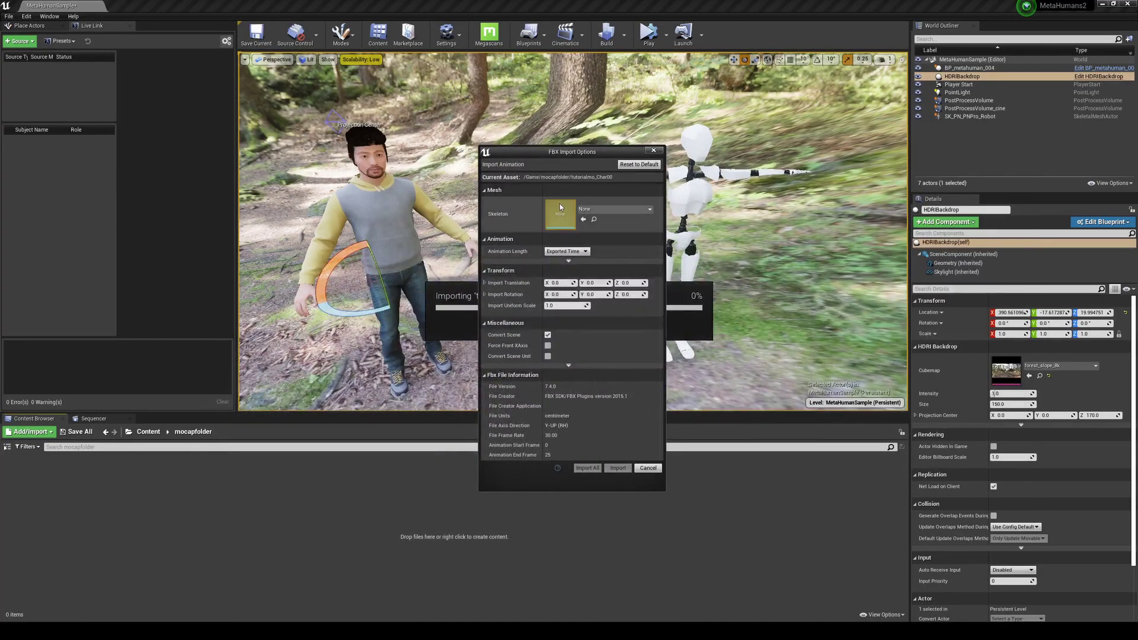
{"action": "left_click", "coordinate": [598, 210]}
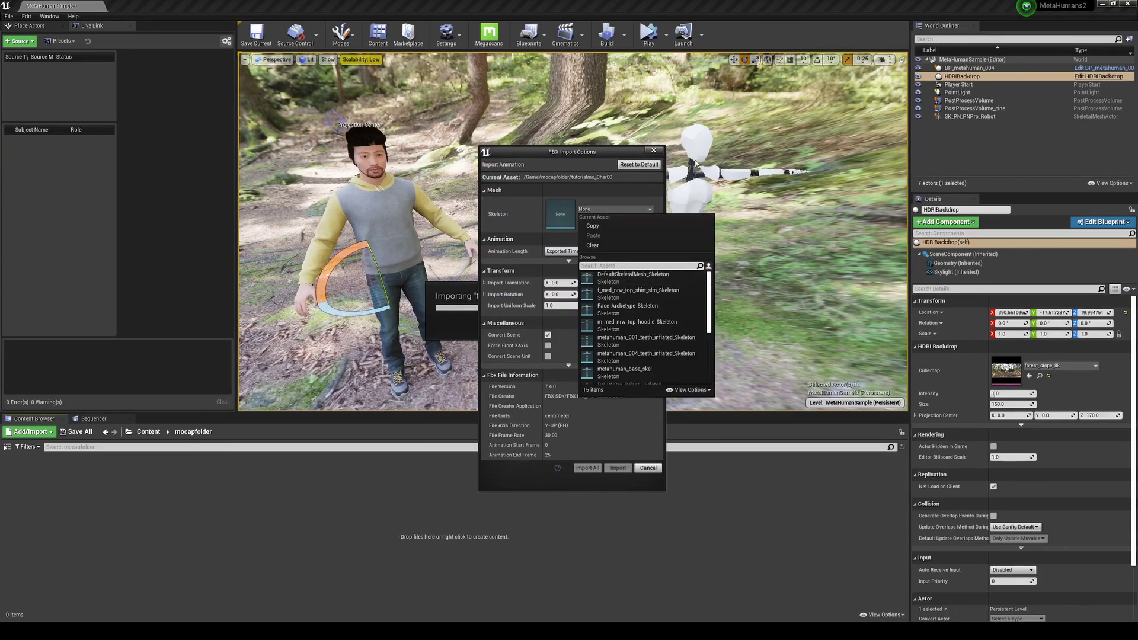
{"action": "left_click_drag", "start_coordinate": [710, 293], "coordinate": [707, 356]}
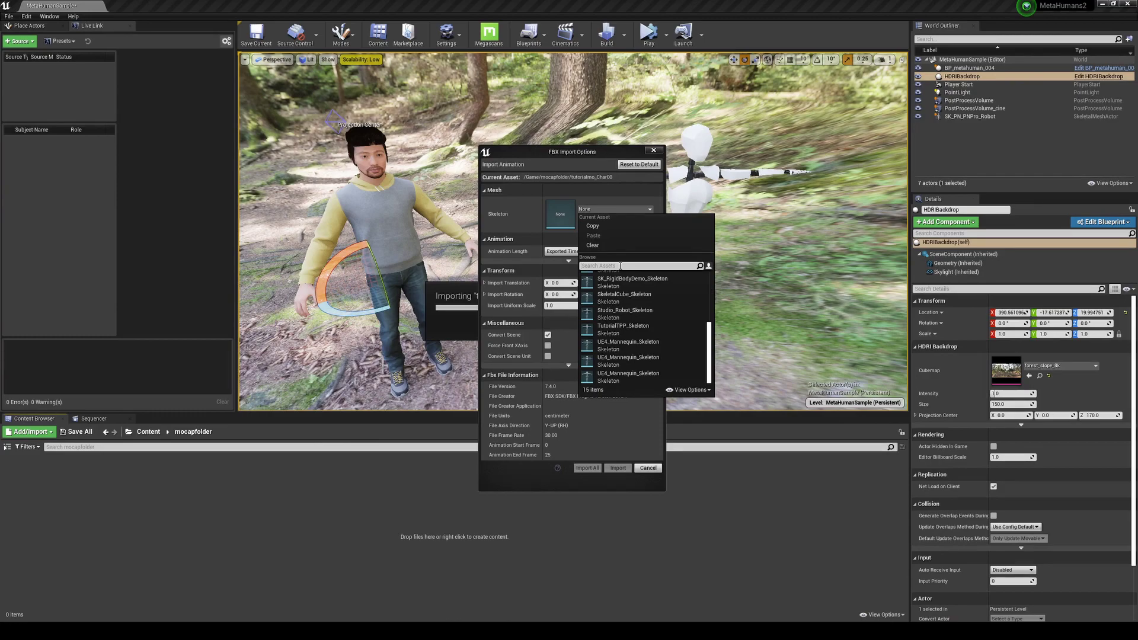
{"action": "type", "text": "pn"}
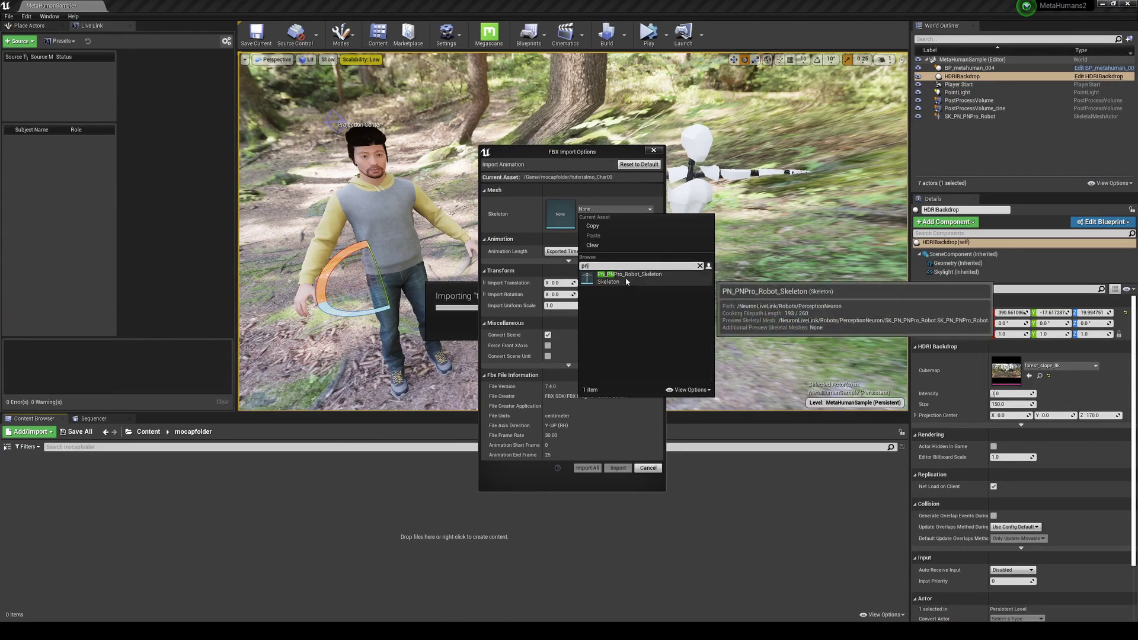
{"action": "left_click", "coordinate": [628, 281]}
{"action": "left_click_drag", "start_coordinate": [577, 152], "coordinate": [507, 144]}
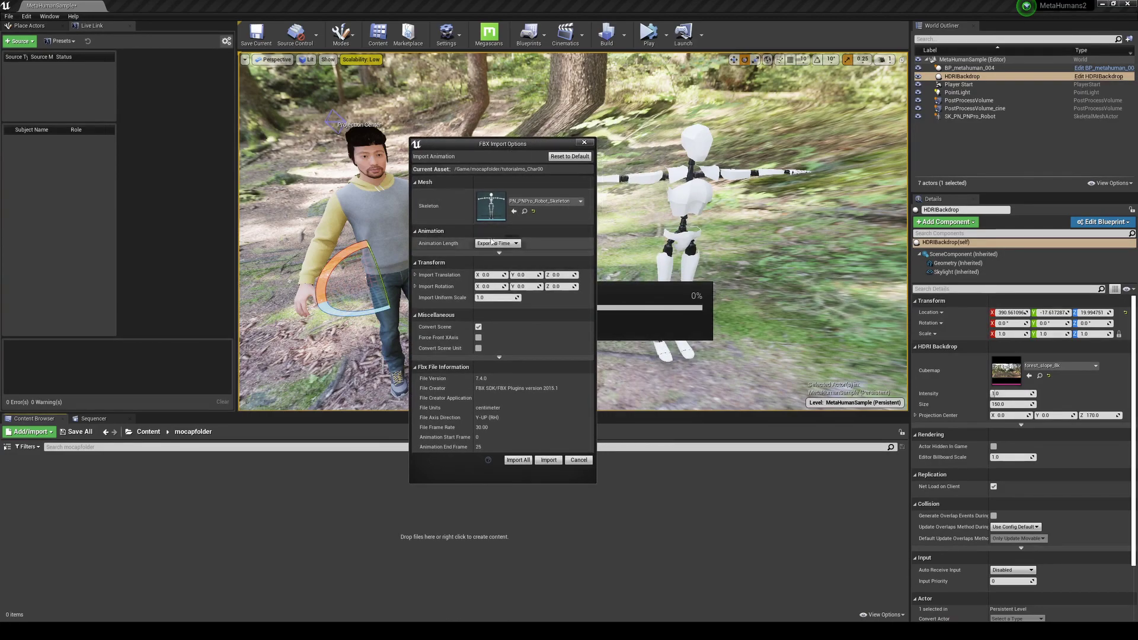
Review the advanced FBX animation options, import the clip with the Exported Time length, and dismiss the message log
{"action": "left_click", "coordinate": [500, 253]}
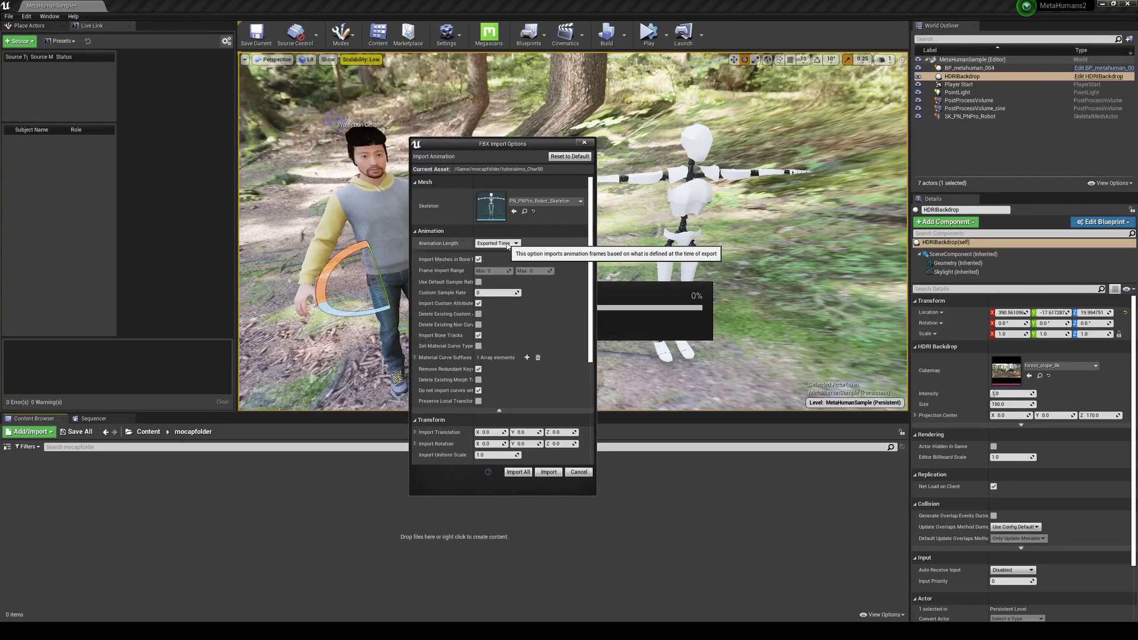
{"action": "left_click_drag", "start_coordinate": [585, 309], "coordinate": [595, 372]}
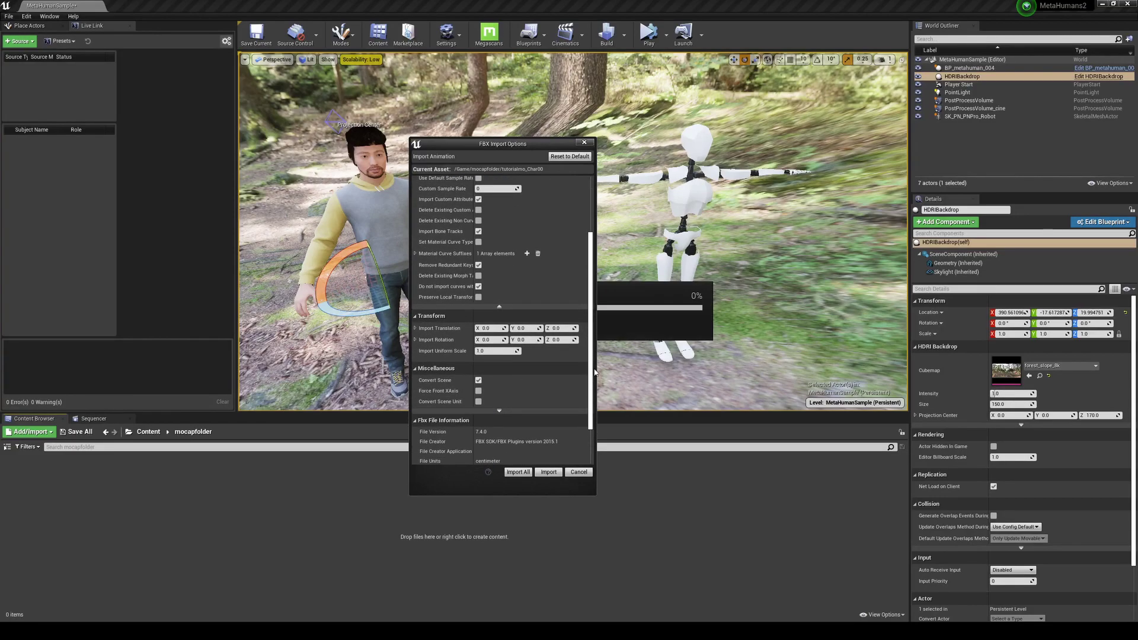
{"action": "left_click", "coordinate": [518, 472]}
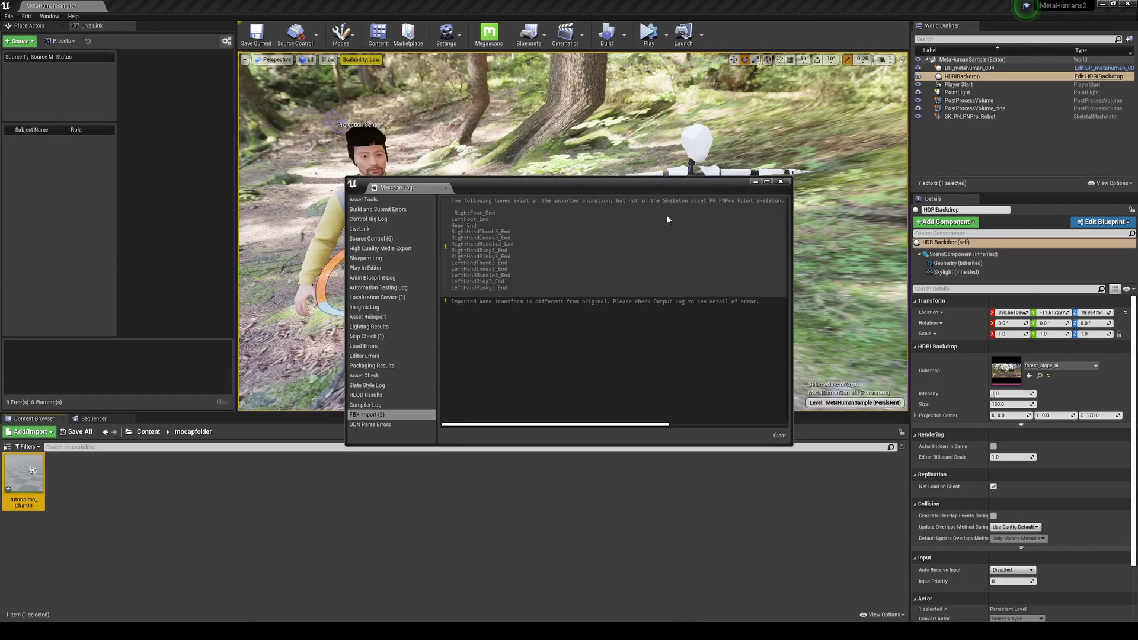
{"action": "left_click", "coordinate": [756, 182]}
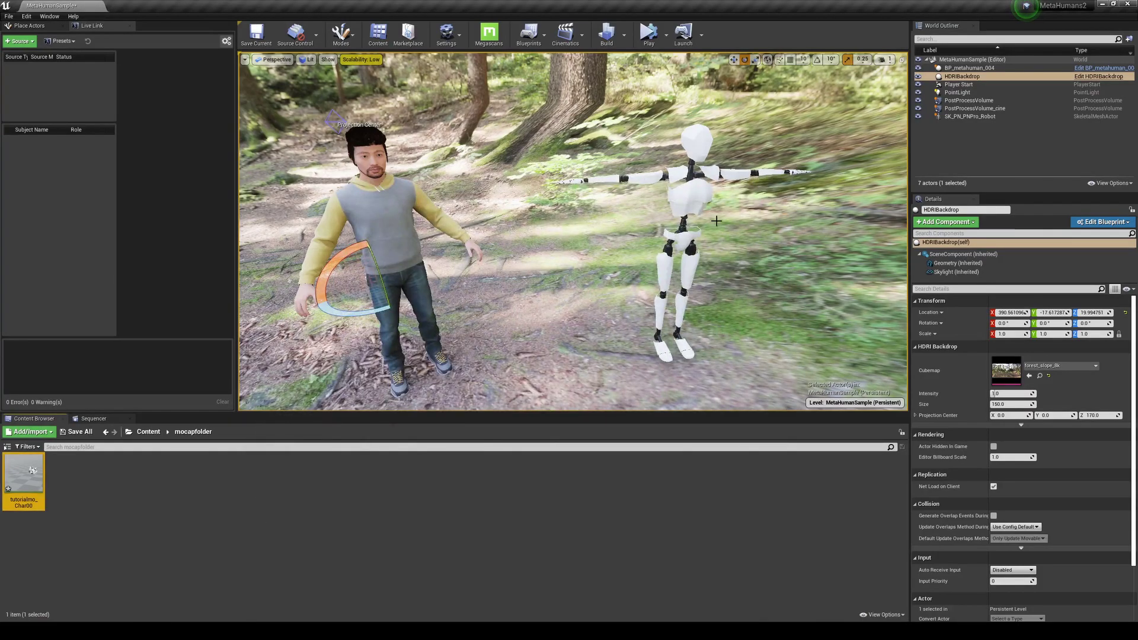
Open the imported tutorialmo_Char00 animation, pause it at the first frame and inspect the robot's orientation
{"action": "left_click", "coordinate": [689, 195]}
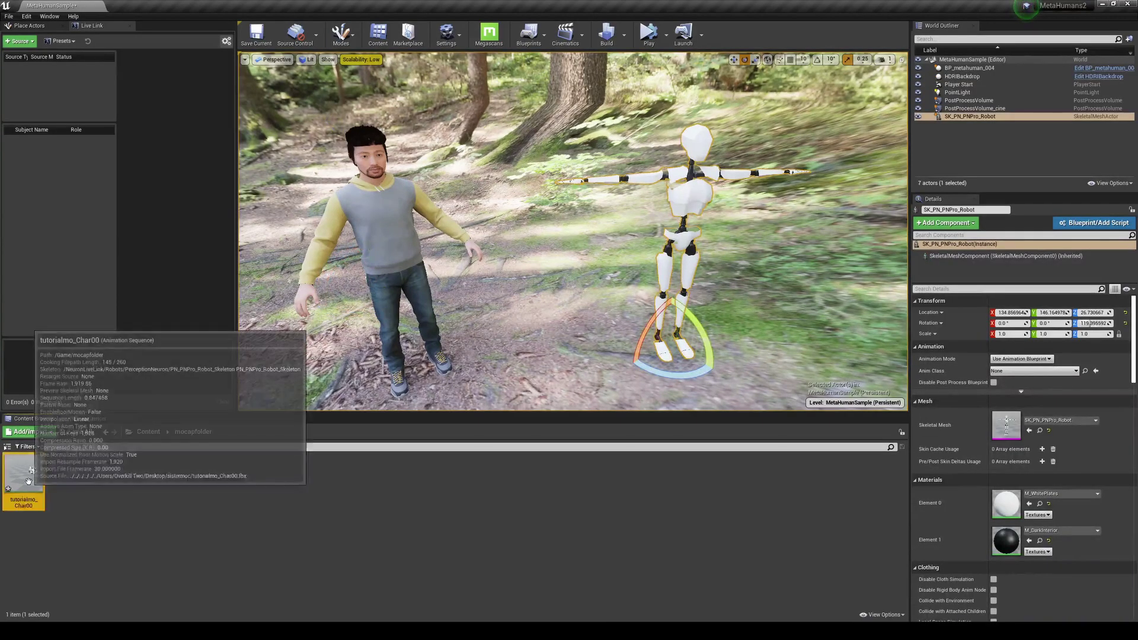
{"action": "double_click", "coordinate": [33, 508]}
{"action": "left_click", "coordinate": [304, 615]}
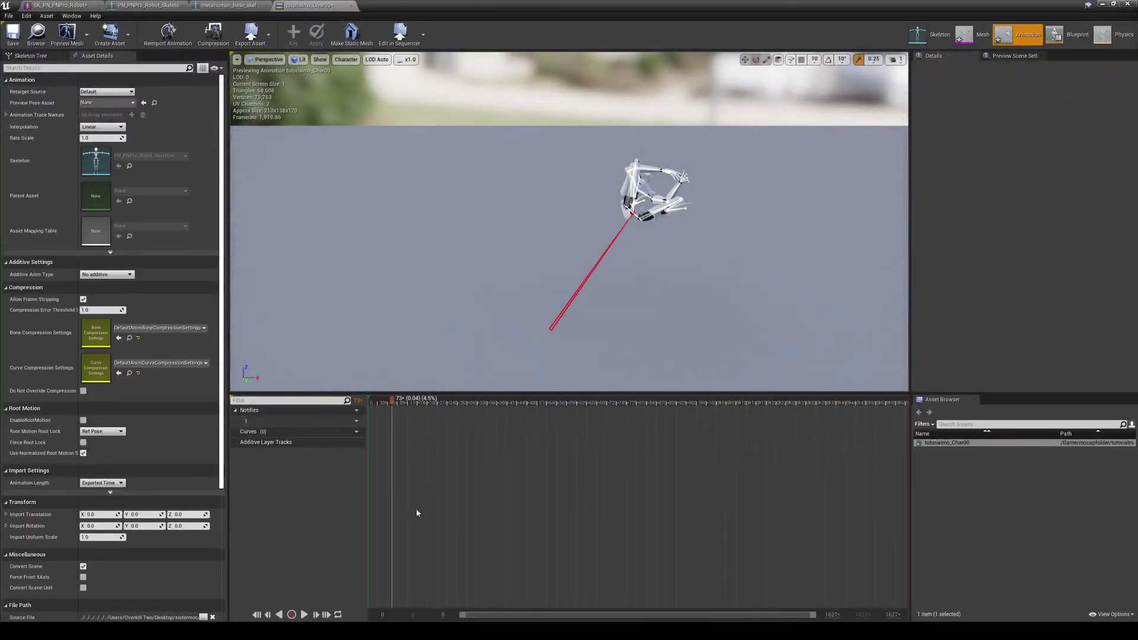
{"action": "left_click_drag", "start_coordinate": [393, 402], "coordinate": [346, 404]}
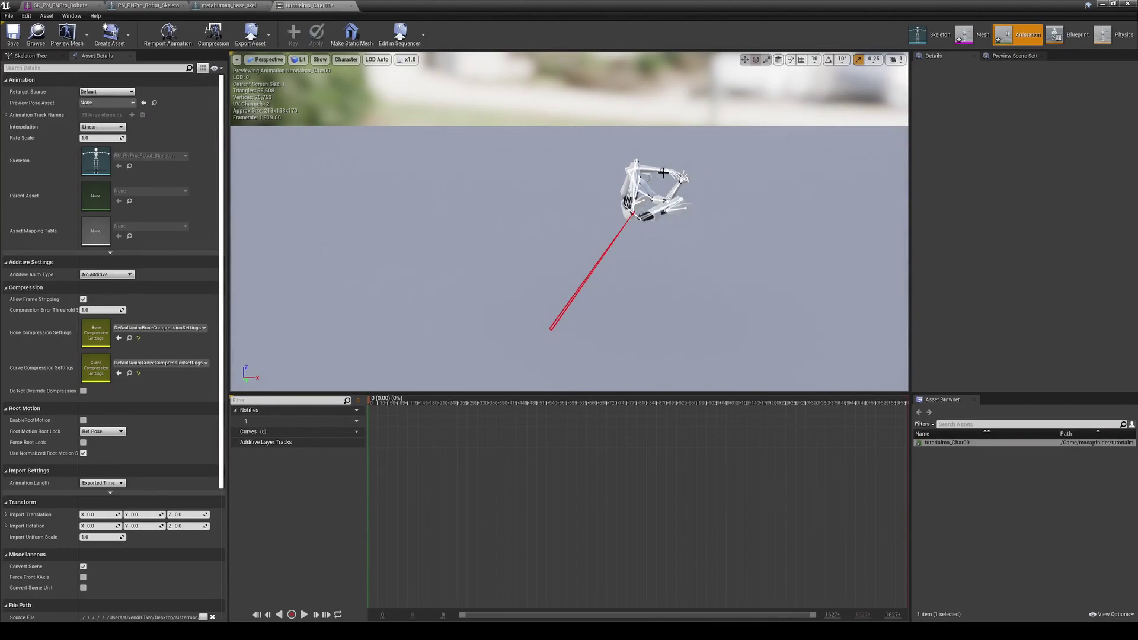
Set the animation's import rotation X to 90, reimport tutorialmo_Char00 and dismiss the message log
{"action": "scroll", "coordinate": [101, 267], "scroll_direction": "down", "scroll_amount": 4}
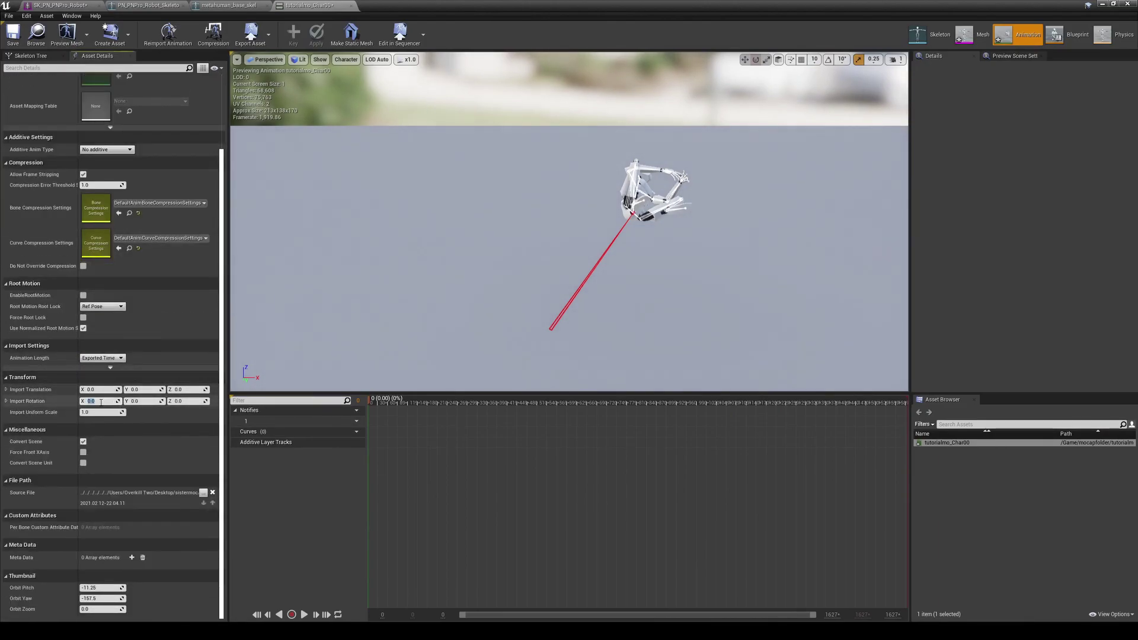
{"action": "key", "text": "Return"}
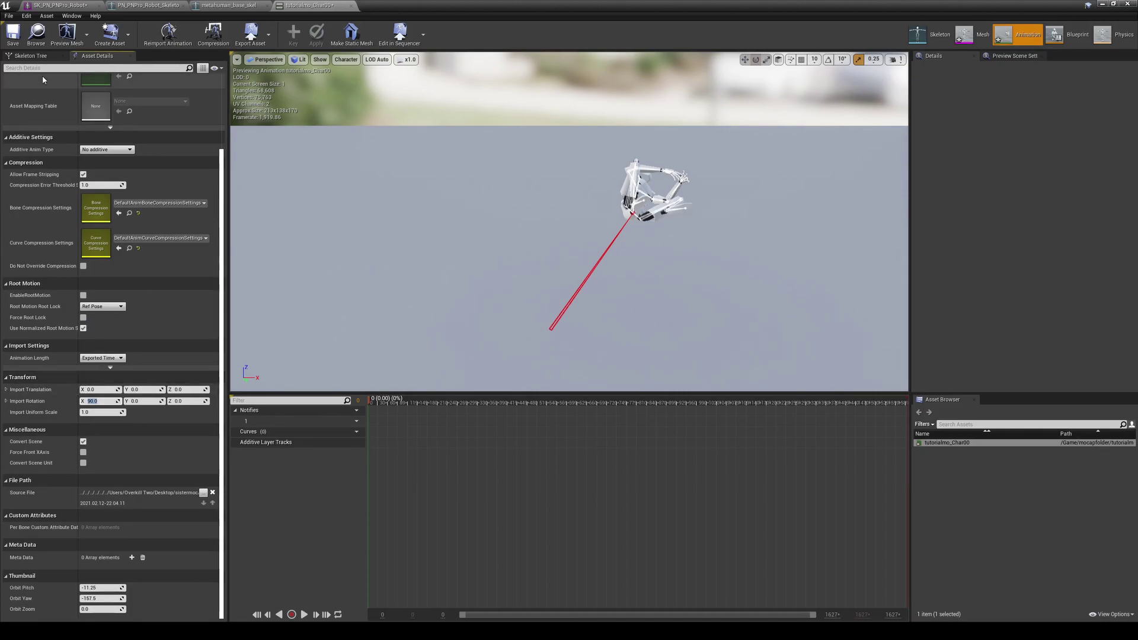
{"action": "left_click", "coordinate": [46, 16]}
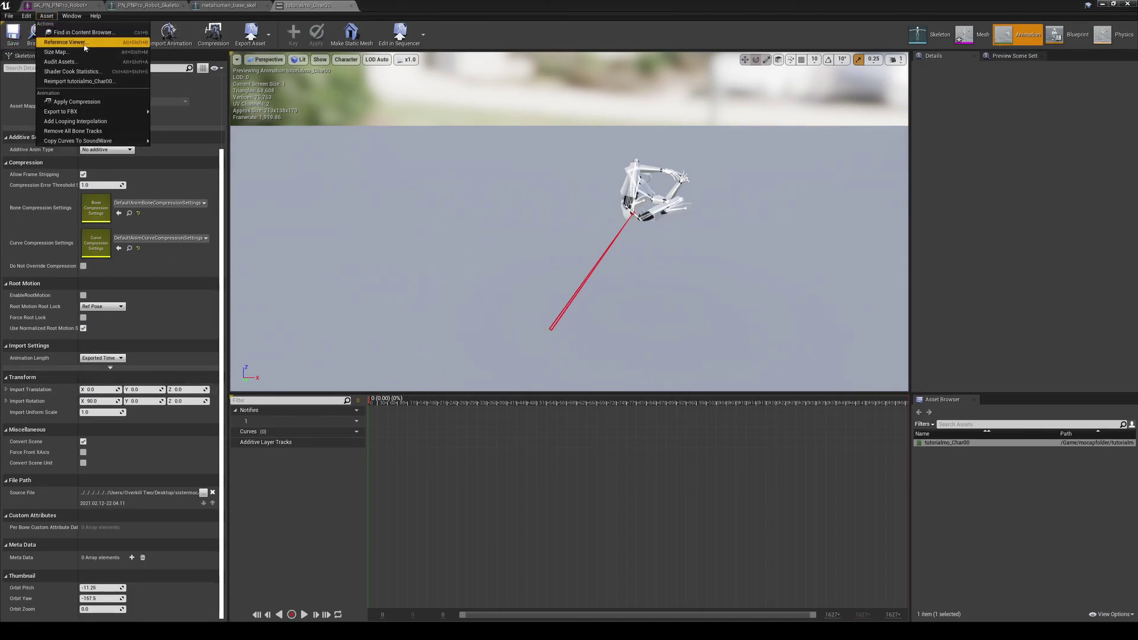
{"action": "mouse_move", "coordinate": [89, 82]}
{"action": "left_click", "coordinate": [190, 92]}
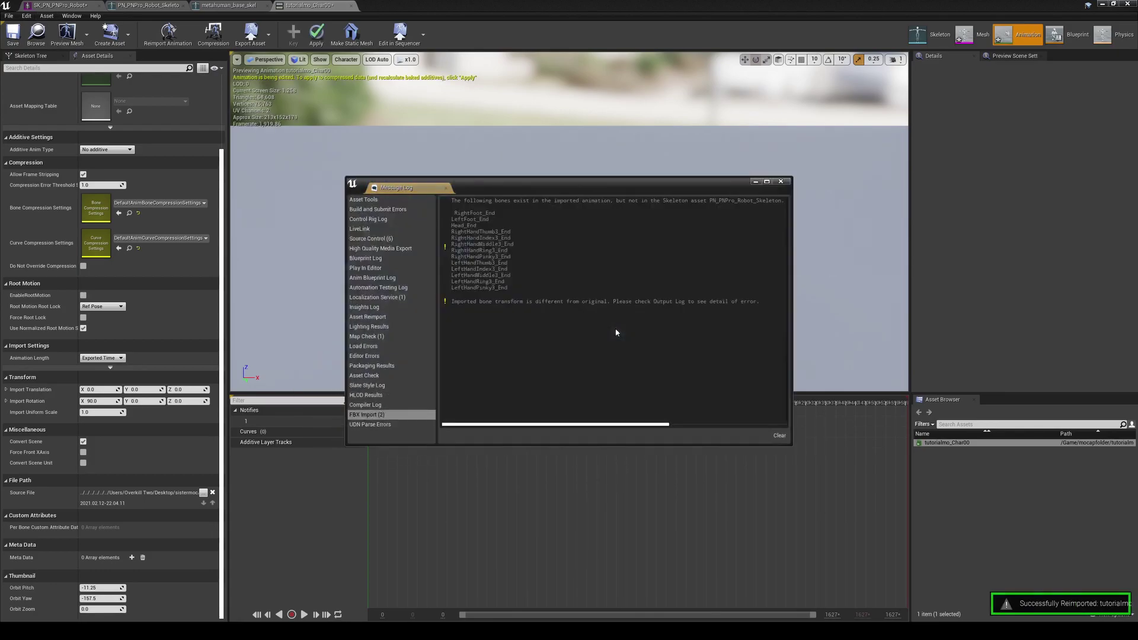
{"action": "left_click", "coordinate": [783, 182]}
Check the reimported tutorialmo_Char00 animation and view both characters in the level again
{"action": "left_click", "coordinate": [1101, 4]}
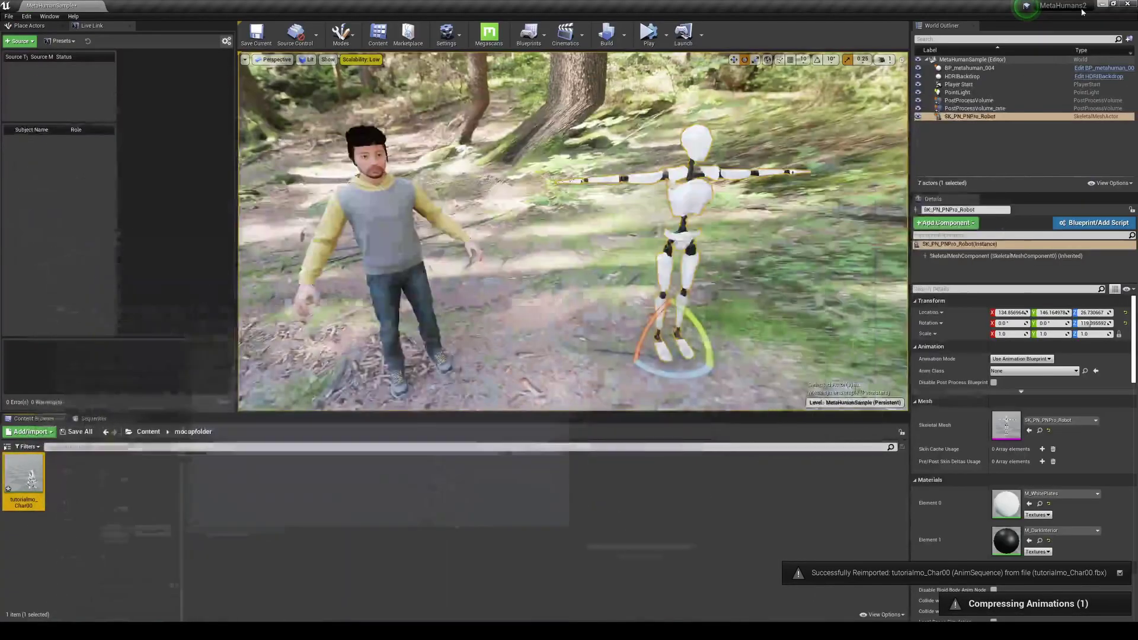
{"action": "double_click", "coordinate": [29, 475]}
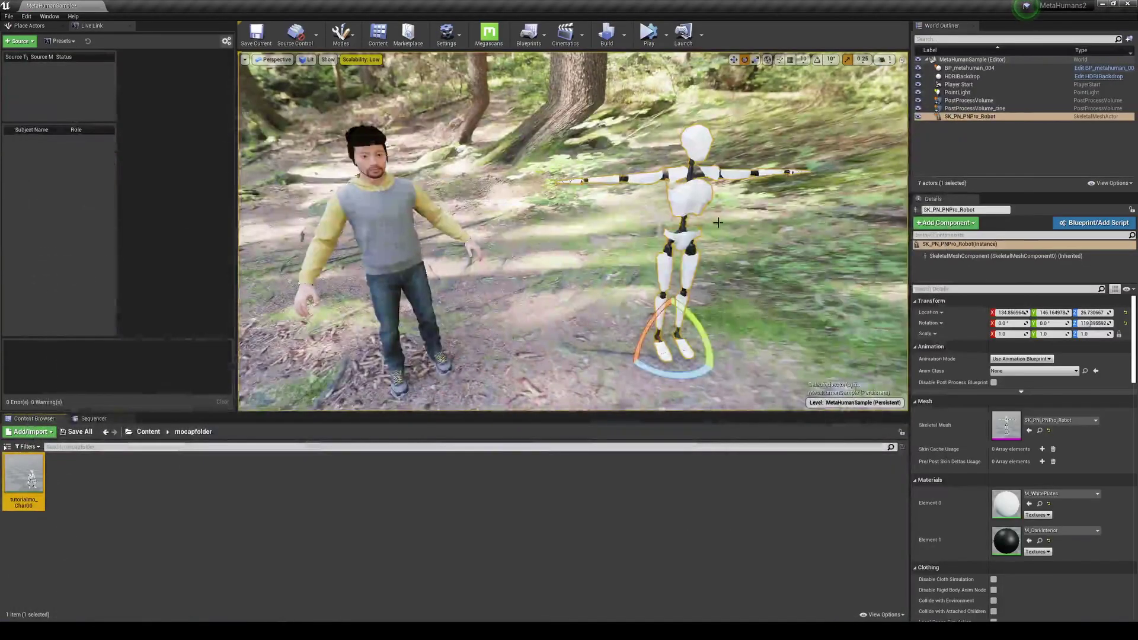
{"action": "right_click_drag", "start_coordinate": [701, 221], "coordinate": [692, 220]}
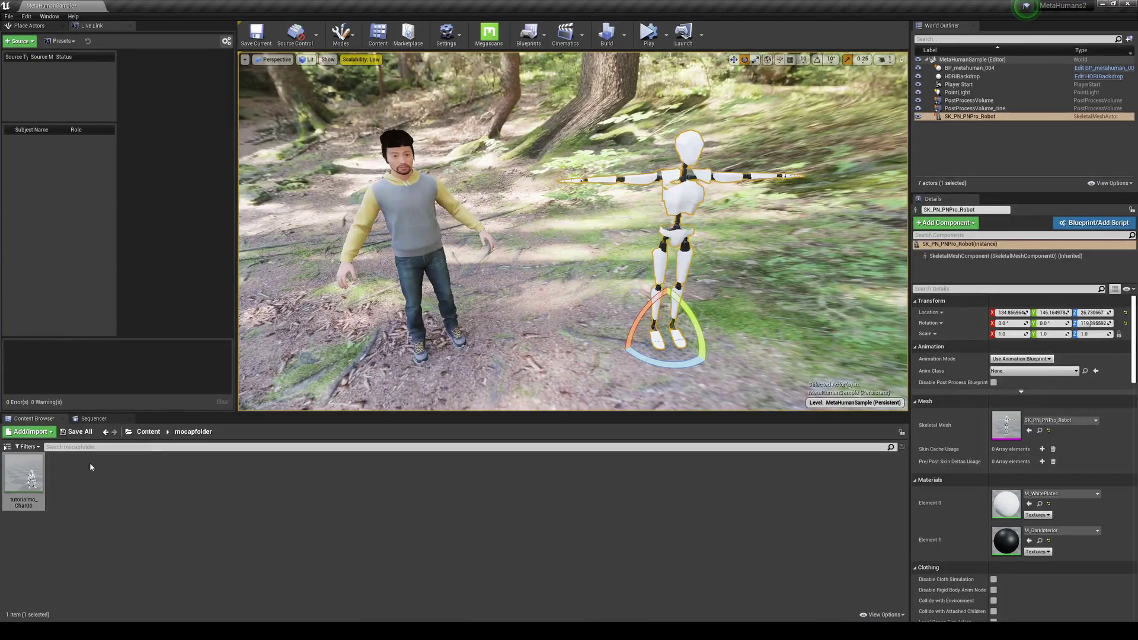
Duplicate and retarget the tutorialmo_Char00 animation in mocapfolder to the metahuman_base_skel skeleton
{"action": "right_click", "coordinate": [23, 477]}
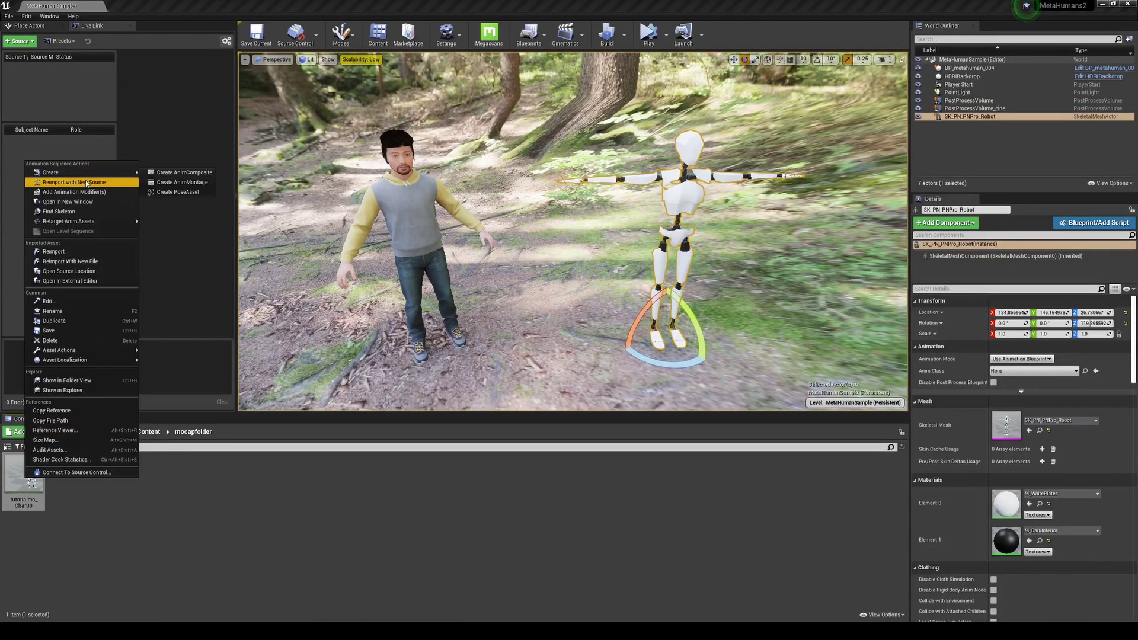
{"action": "mouse_move", "coordinate": [89, 219]}
{"action": "left_click", "coordinate": [195, 219]}
{"action": "left_click", "coordinate": [374, 252]}
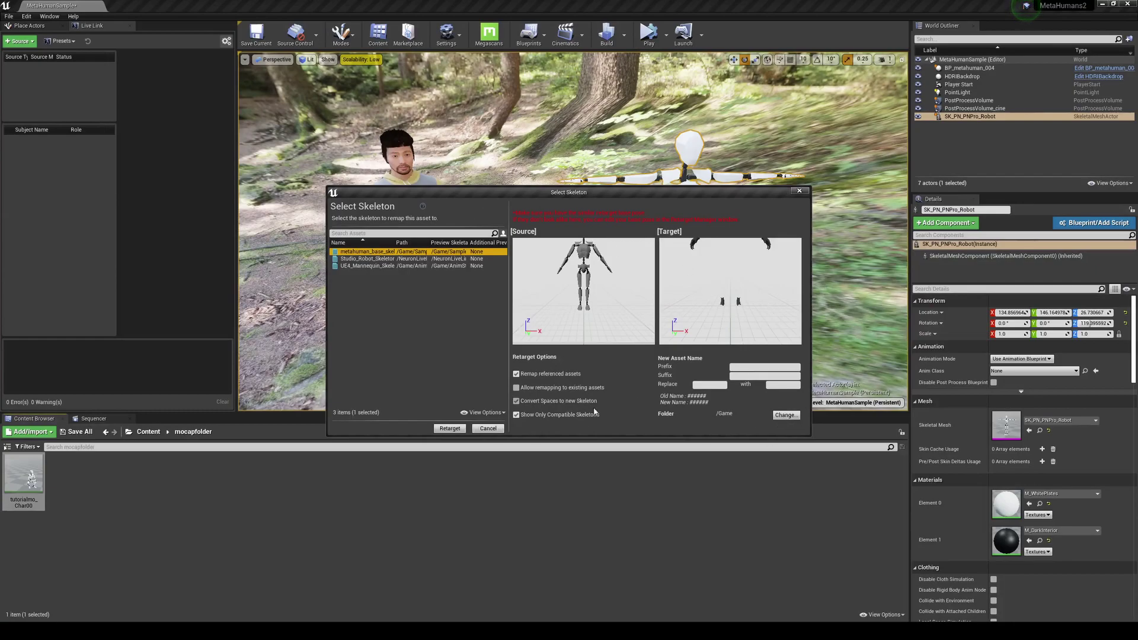
{"action": "left_click", "coordinate": [449, 429]}
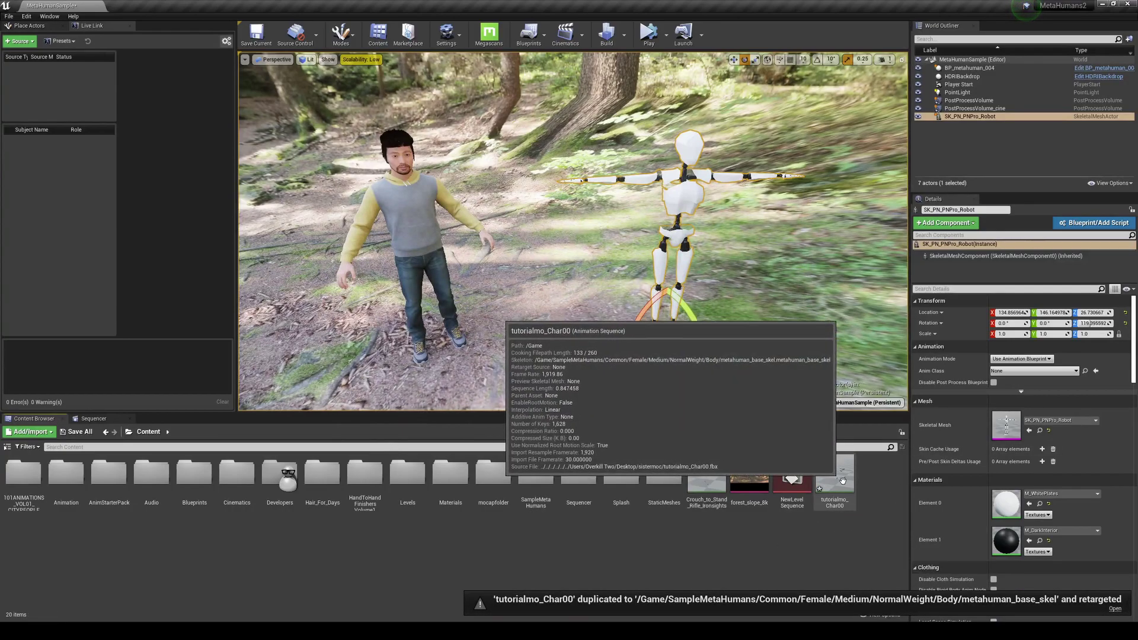
Open the retargeted tutorialmo_Char00 animation and scrub through its timeline to inspect the MetaHuman's motion
{"action": "double_click", "coordinate": [837, 477]}
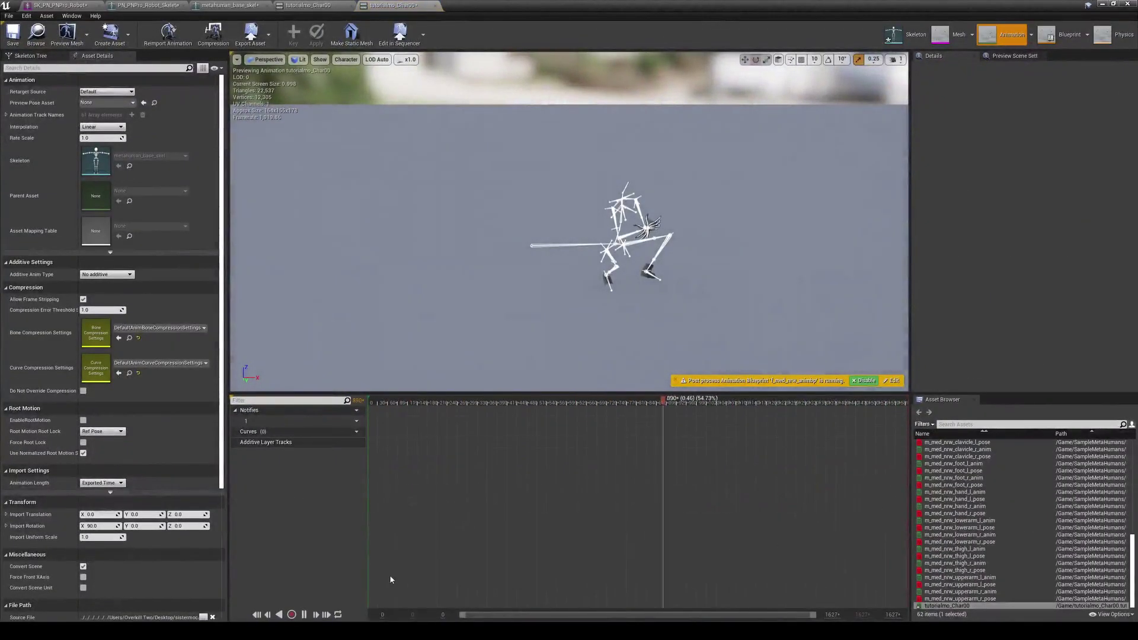
{"action": "left_click", "coordinate": [305, 615]}
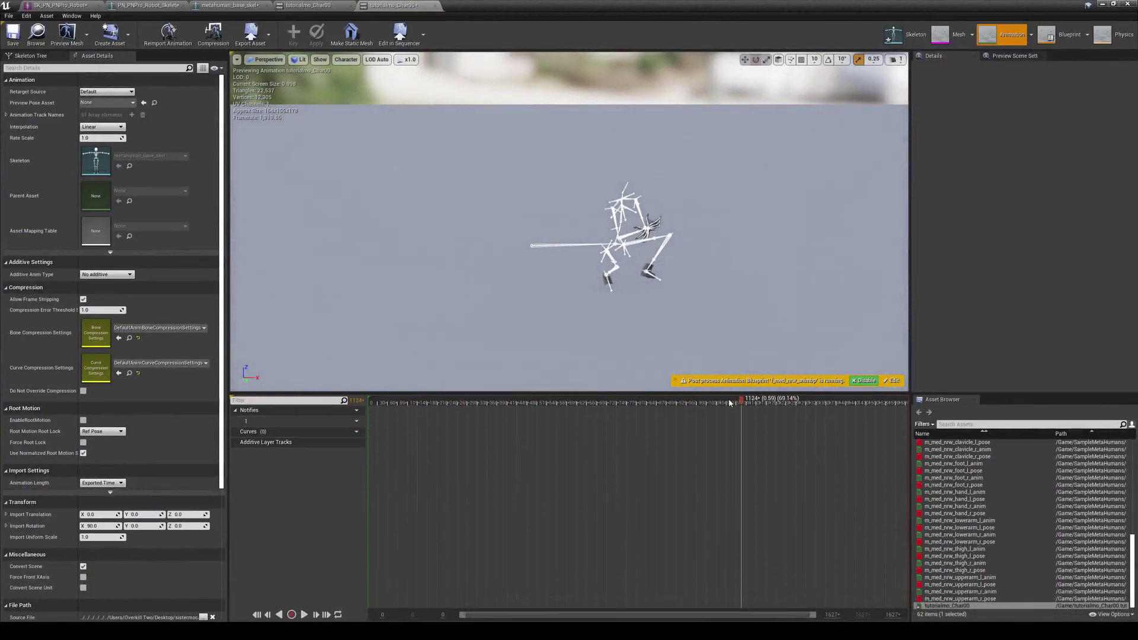
{"action": "left_click_drag", "start_coordinate": [731, 401], "coordinate": [769, 403]}
{"action": "right_click_drag", "start_coordinate": [670, 285], "coordinate": [612, 280]}
{"action": "left_click_drag", "start_coordinate": [760, 403], "coordinate": [908, 399]}
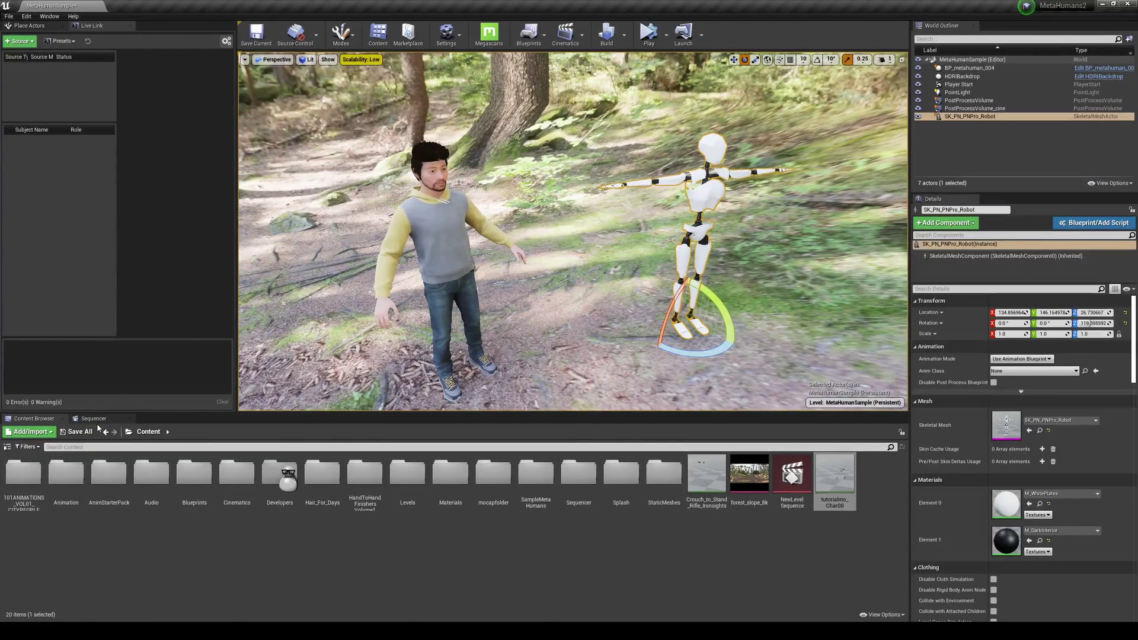
Create a level sequence in the root Content folder, keeping the suggested name
{"action": "left_click", "coordinate": [61, 419]}
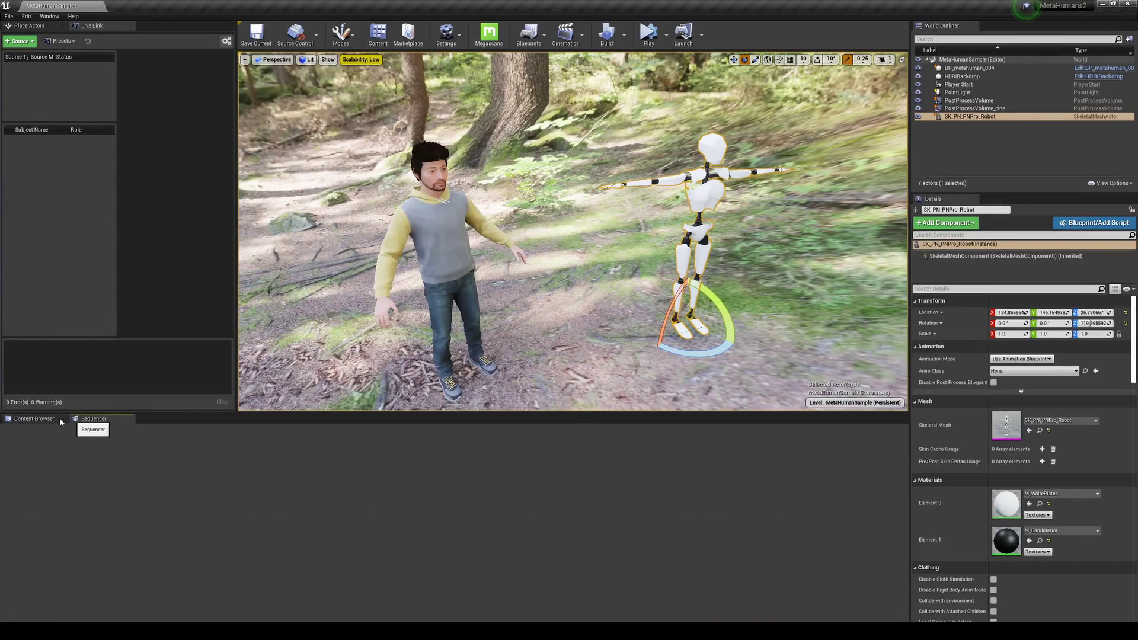
{"action": "left_click", "coordinate": [36, 419]}
{"action": "left_click", "coordinate": [565, 34]}
{"action": "left_click", "coordinate": [593, 59]}
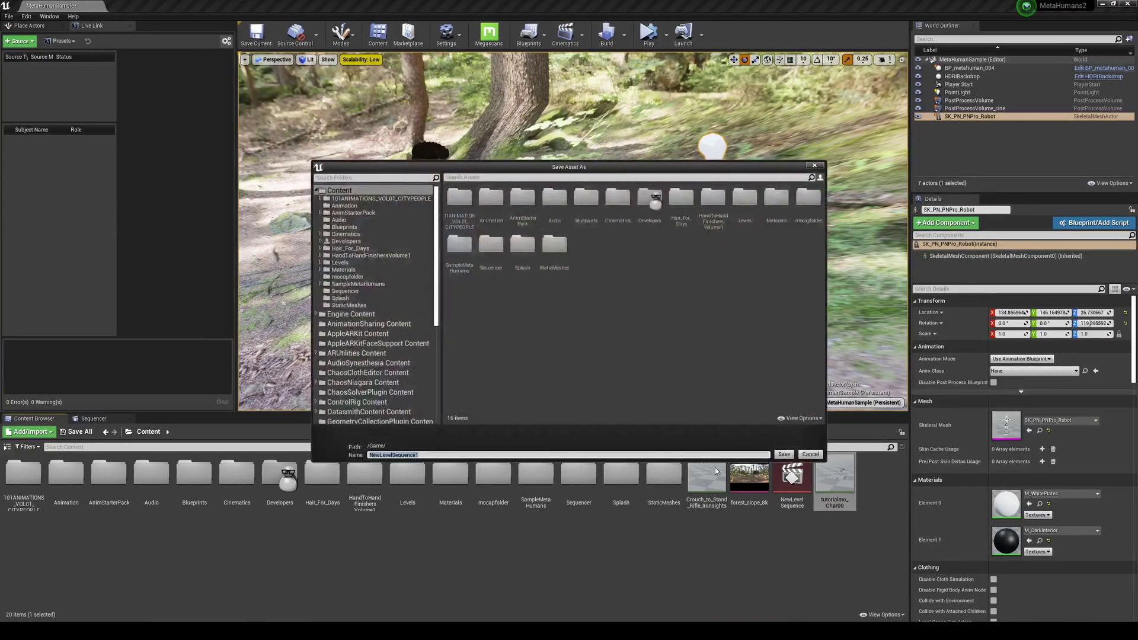
{"action": "left_click", "coordinate": [784, 454]}
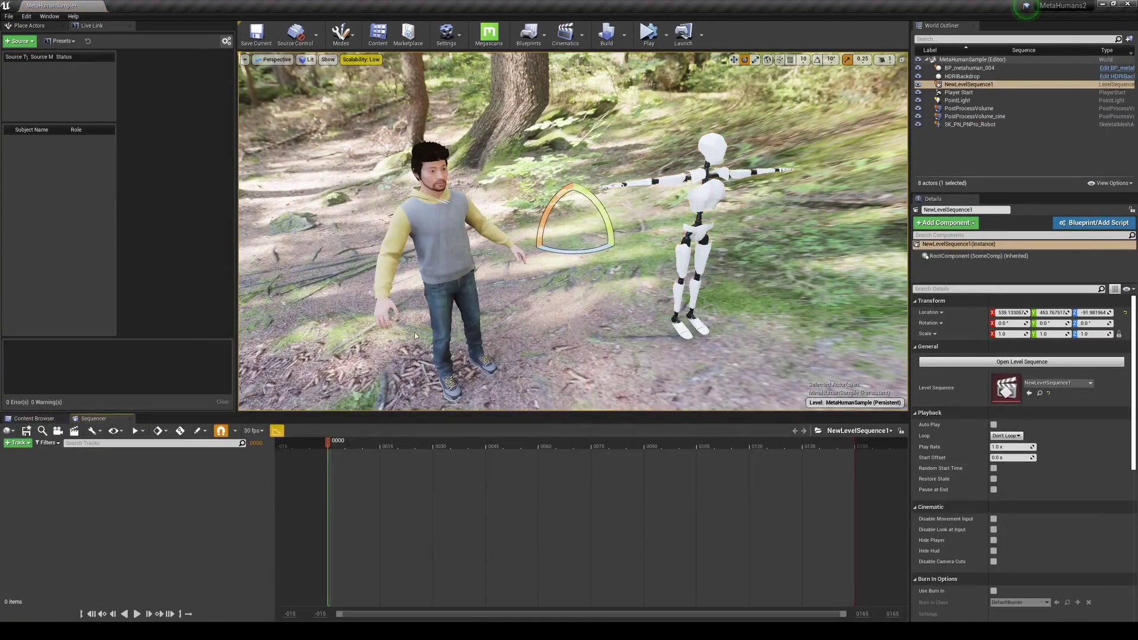
Add BP_metahuman_004 to the level sequence and delete the MetaHuman_ControlRig track from its body
{"action": "left_click", "coordinate": [449, 222]}
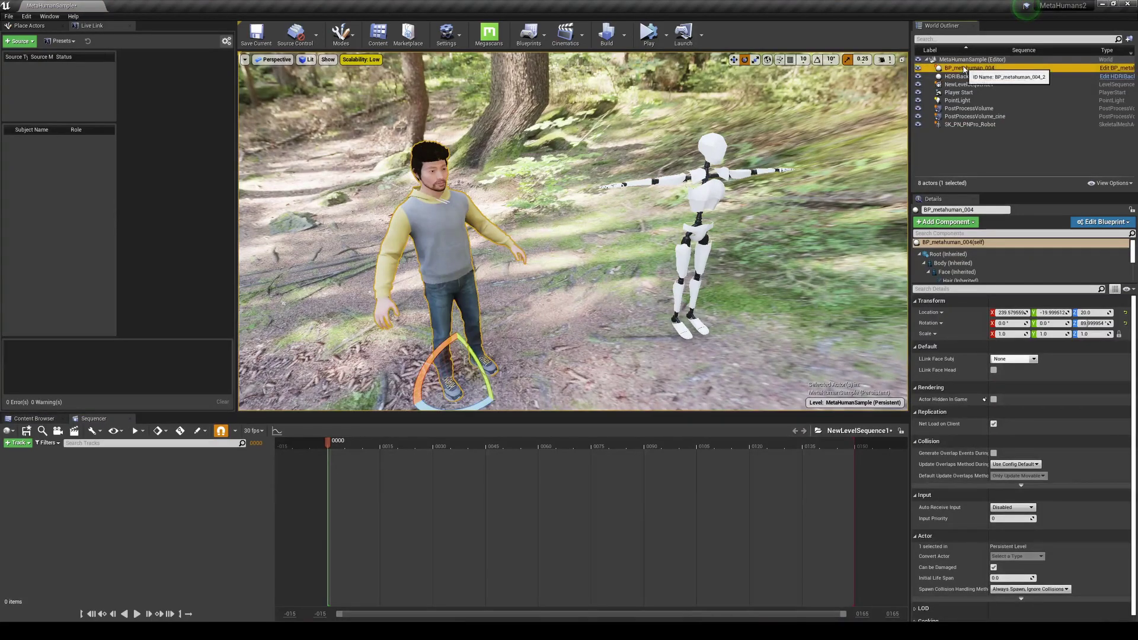
{"action": "left_click_drag", "start_coordinate": [960, 67], "coordinate": [202, 467]}
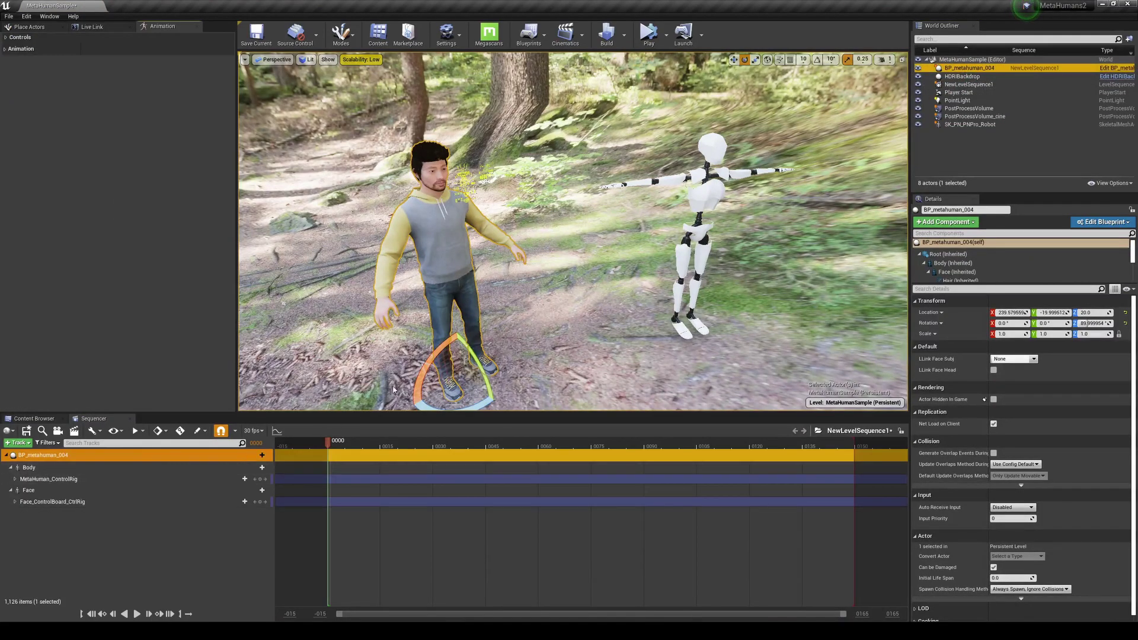
{"action": "left_click", "coordinate": [65, 480]}
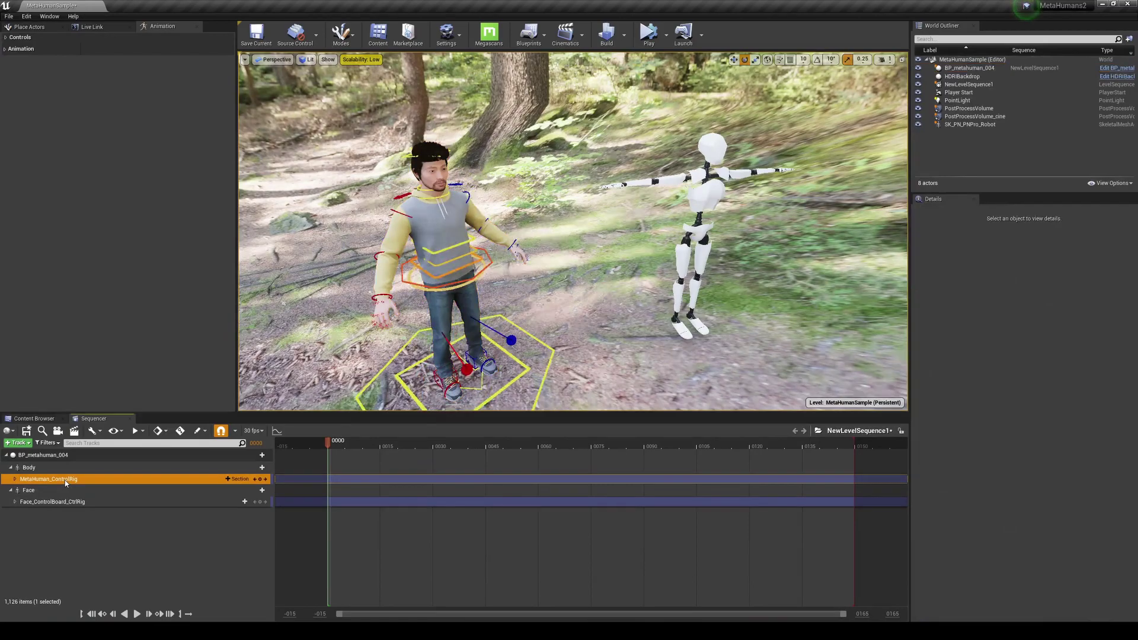
{"action": "key", "text": "Delete"}
{"action": "right_click_drag", "start_coordinate": [493, 300], "coordinate": [461, 299]}
{"action": "left_click", "coordinate": [463, 266]}
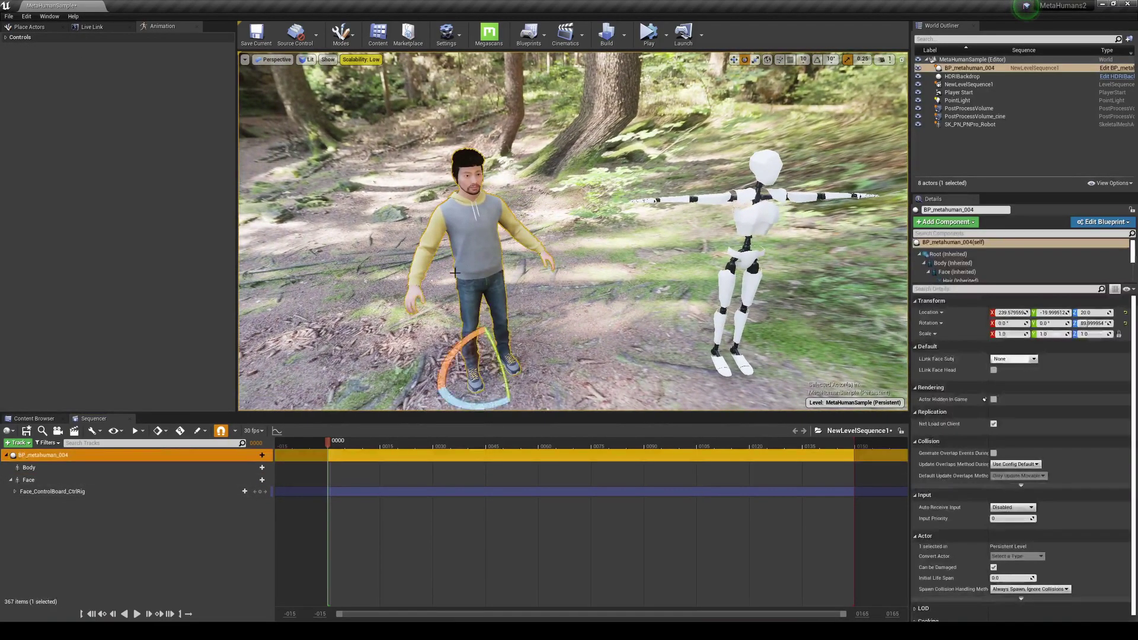
Add the retargeted tutorialmo_Char00 animation to BP_metahuman_004 in the level sequence
{"action": "left_click", "coordinate": [261, 455]}
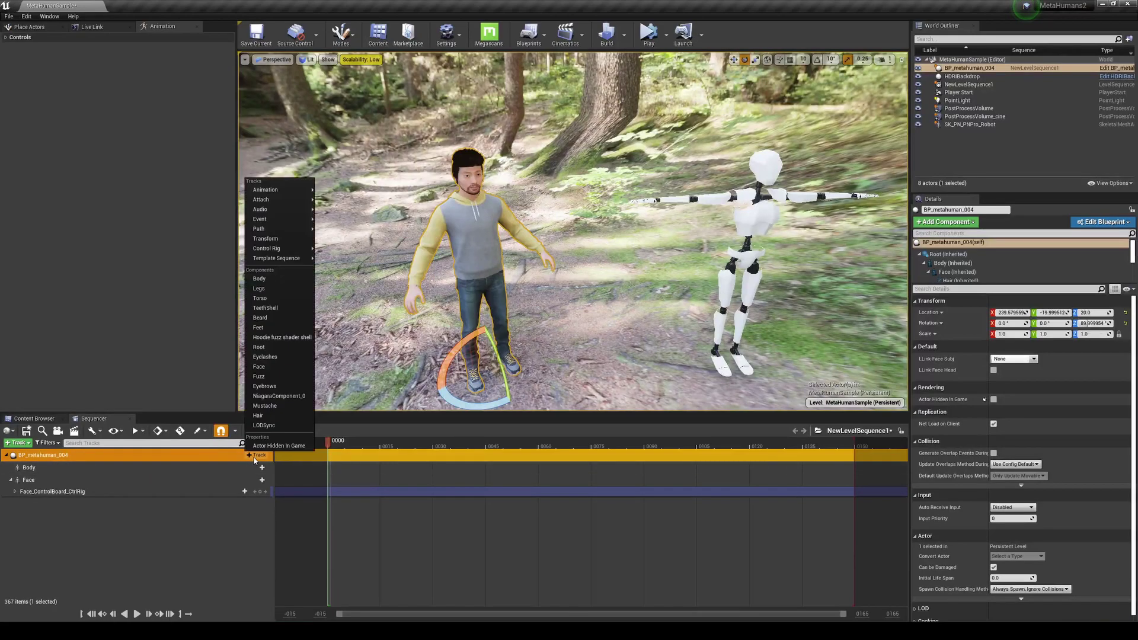
{"action": "mouse_move", "coordinate": [278, 189]}
{"action": "left_click_drag", "start_coordinate": [447, 221], "coordinate": [447, 301]}
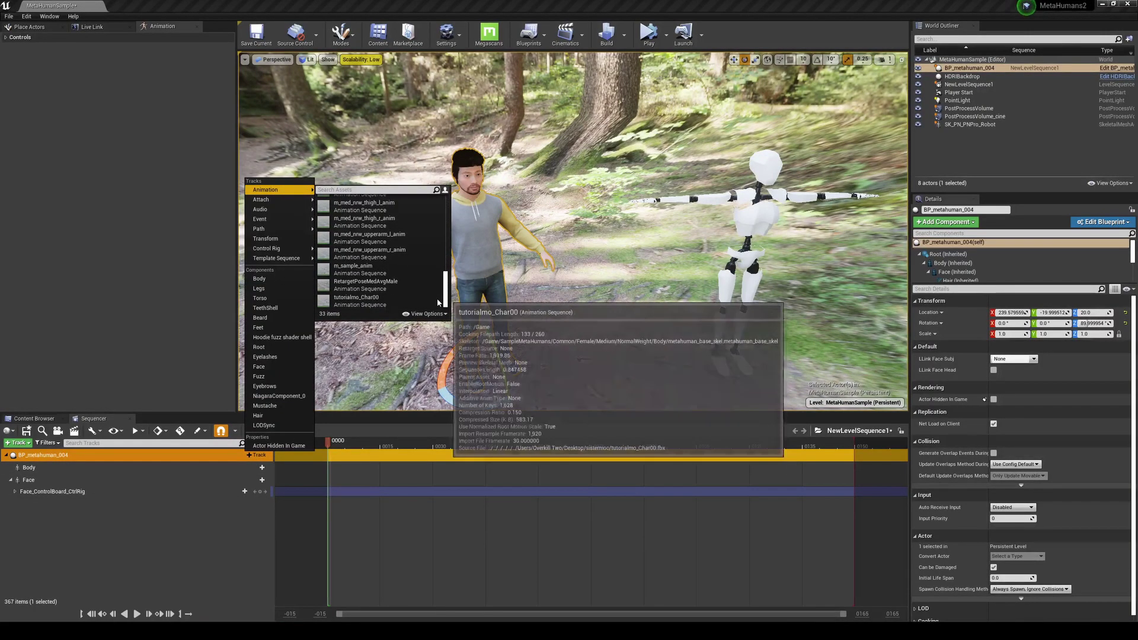
{"action": "left_click", "coordinate": [365, 301]}
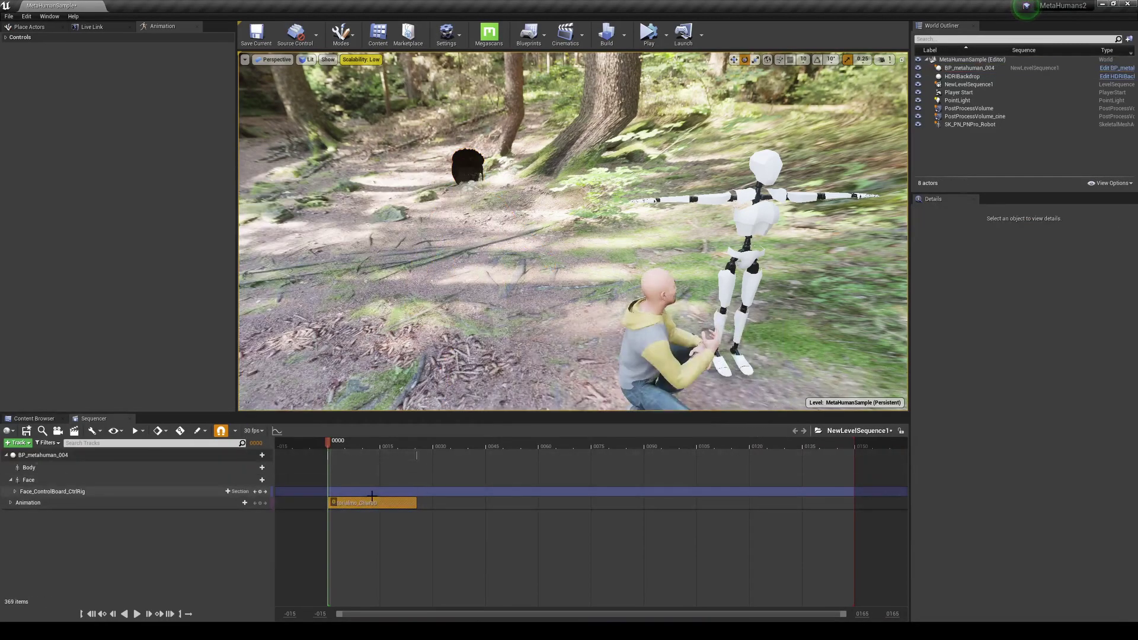
Scrub the level sequence between frames 0 and 15 and inspect the MetaHuman's animated pose up close
{"action": "right_click_drag", "start_coordinate": [573, 231], "coordinate": [474, 205]}
{"action": "right_click_drag", "start_coordinate": [320, 296], "coordinate": [314, 295]}
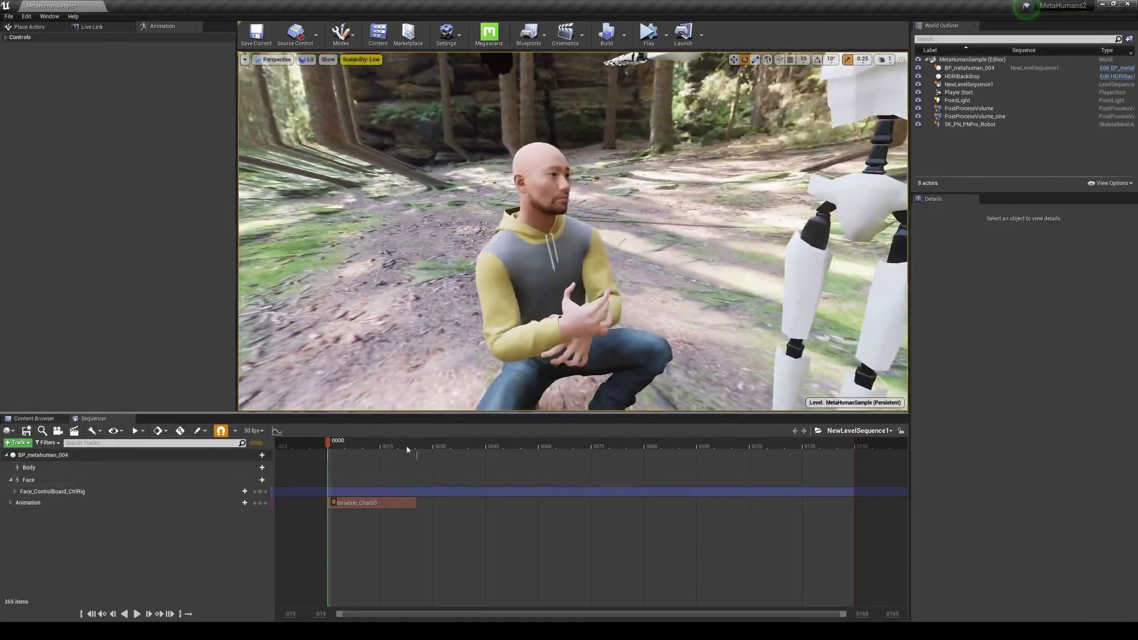
{"action": "mouse_move", "coordinate": [326, 443]}
{"action": "left_mouse_down"}
{"action": "mouse_move", "coordinate": [383, 448]}
{"action": "mouse_move", "coordinate": [329, 451]}
{"action": "left_mouse_up"}
{"action": "mouse_move", "coordinate": [573, 231]}
{"action": "right_mouse_down"}
{"action": "mouse_move", "coordinate": [563, 199]}
{"action": "mouse_move", "coordinate": [578, 202]}
{"action": "mouse_move", "coordinate": [593, 238]}
{"action": "mouse_move", "coordinate": [566, 255]}
{"action": "mouse_move", "coordinate": [555, 228]}
{"action": "mouse_move", "coordinate": [553, 254]}
{"action": "mouse_move", "coordinate": [583, 224]}
{"action": "right_mouse_up"}
{"action": "left_click_drag", "start_coordinate": [339, 447], "coordinate": [384, 447]}
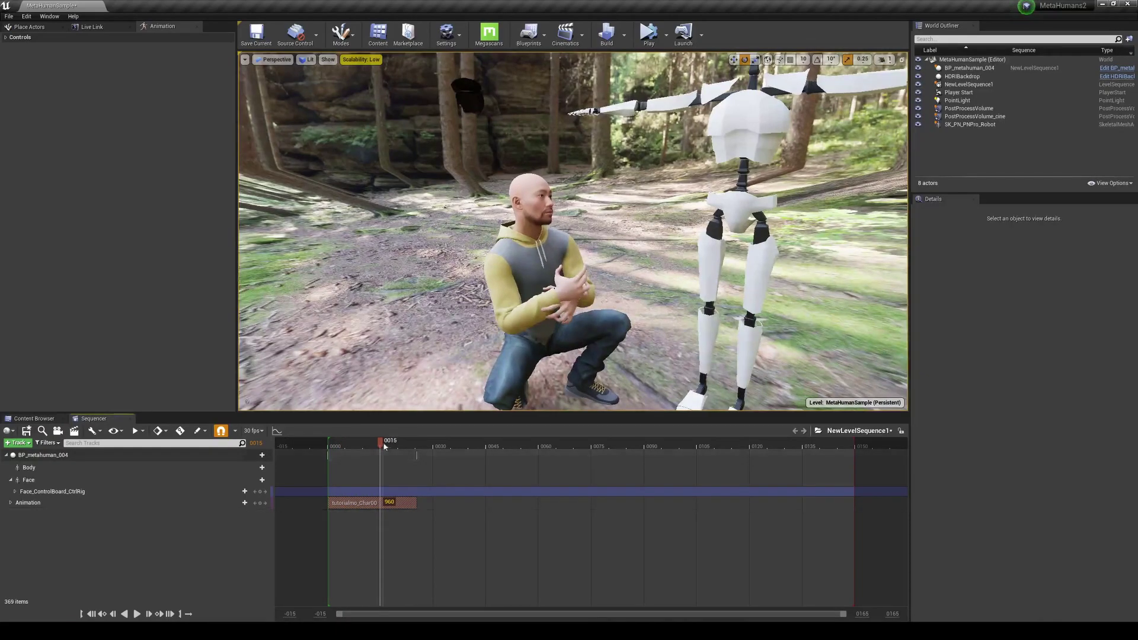
{"action": "right_click_drag", "start_coordinate": [612, 304], "coordinate": [630, 301]}
{"action": "right_click", "coordinate": [613, 304]}
Set SK_PN_PNPro_Robot's animation mode to Use Animation Asset and assign tutorialmo_Char00 as the animation to play
{"action": "left_click", "coordinate": [639, 157]}
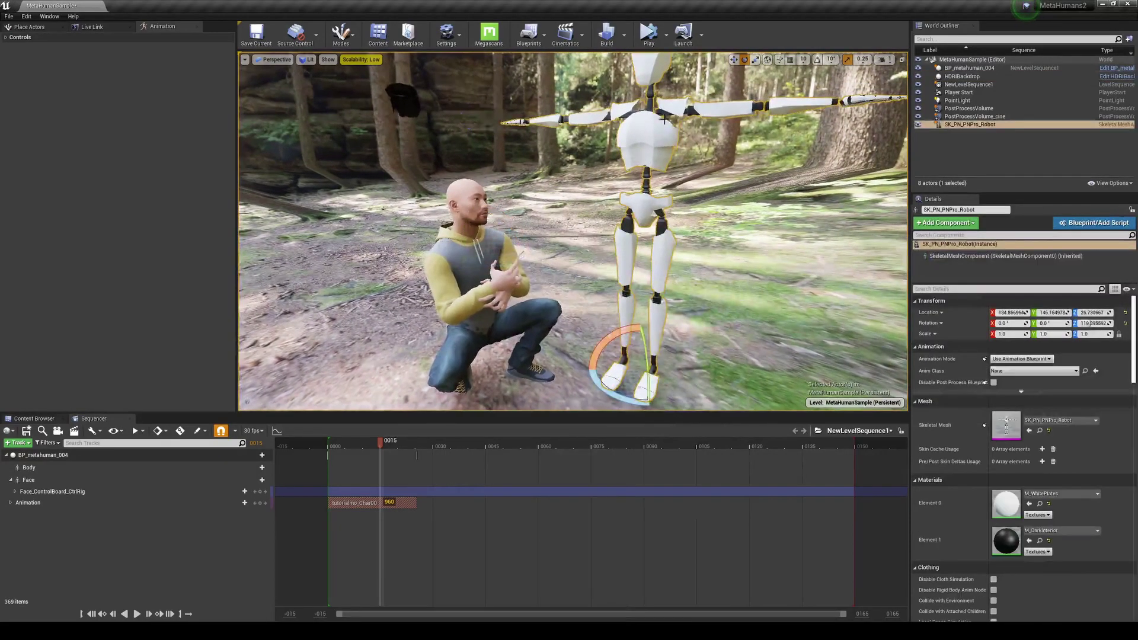
{"action": "left_click", "coordinate": [1021, 359]}
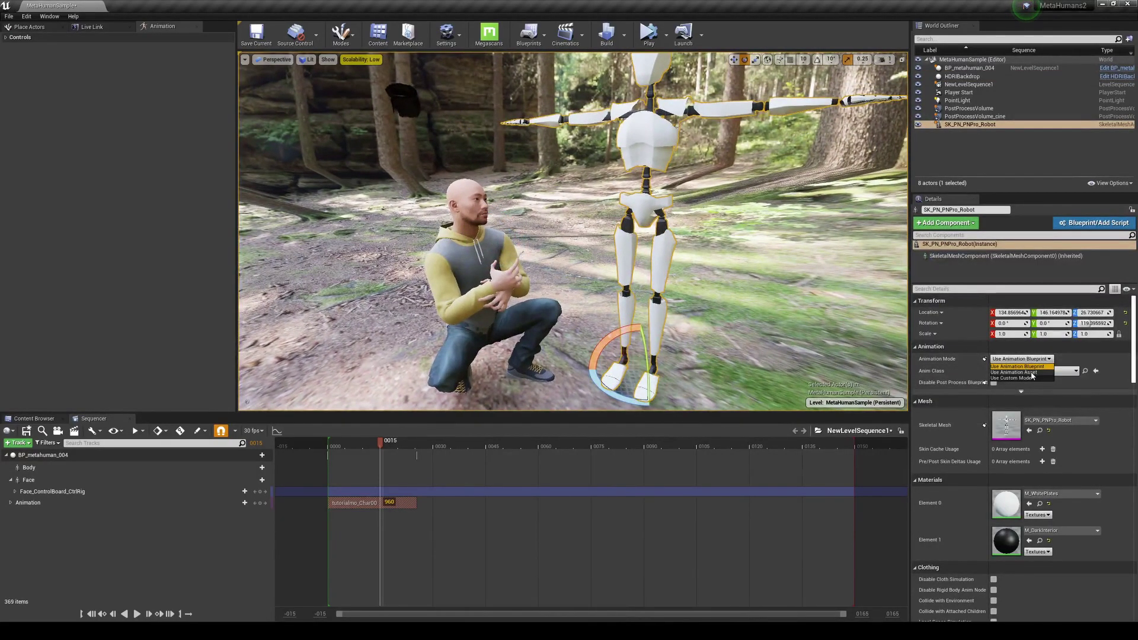
{"action": "left_click", "coordinate": [1037, 376]}
{"action": "left_click", "coordinate": [1037, 377]}
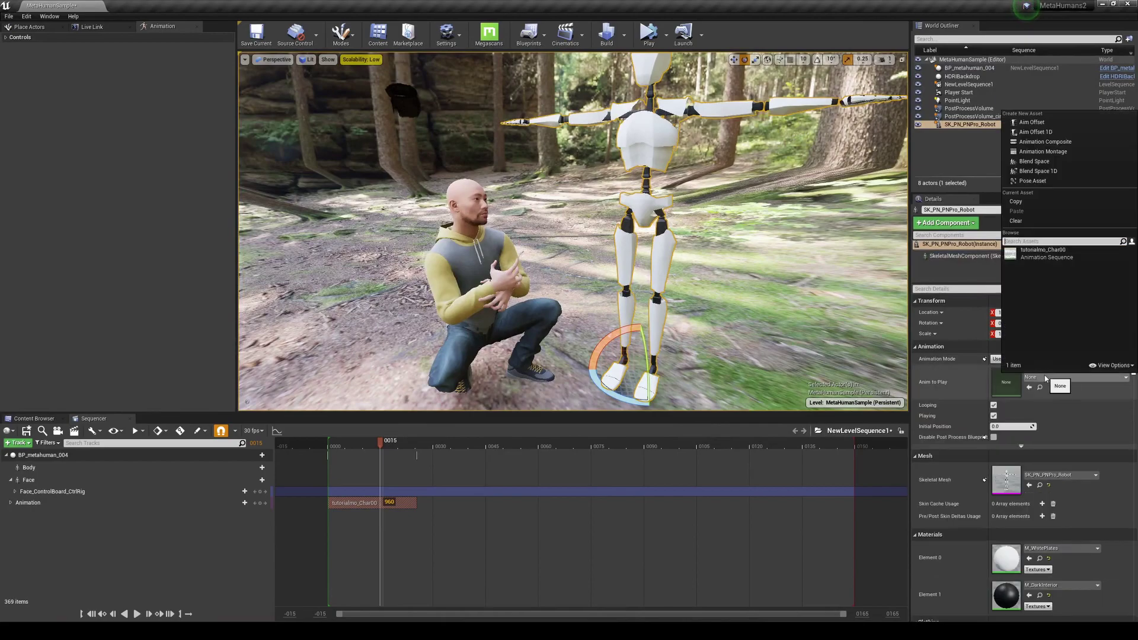
{"action": "left_click", "coordinate": [1061, 249]}
Scrub the sequence back to frame 9 and compare the MetaHuman's pose with the robot's
{"action": "right_click_drag", "start_coordinate": [728, 285], "coordinate": [771, 293]}
{"action": "mouse_move", "coordinate": [381, 447]}
{"action": "left_mouse_down"}
{"action": "mouse_move", "coordinate": [350, 448]}
{"action": "mouse_move", "coordinate": [359, 447]}
{"action": "left_mouse_up"}
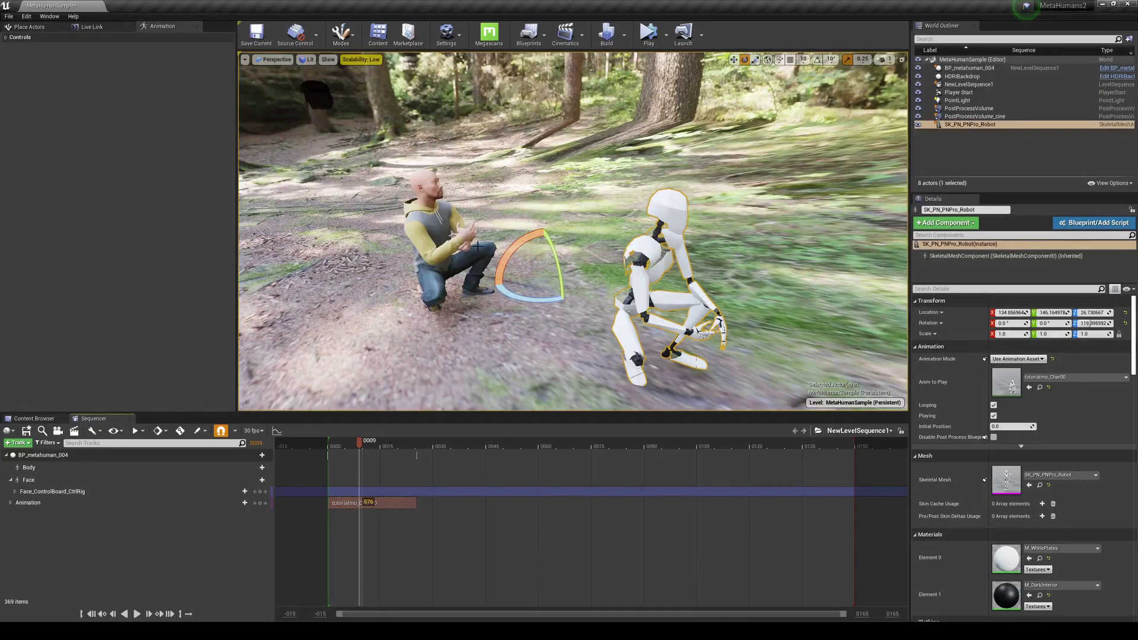
{"action": "right_click_drag", "start_coordinate": [487, 235], "coordinate": [475, 229]}
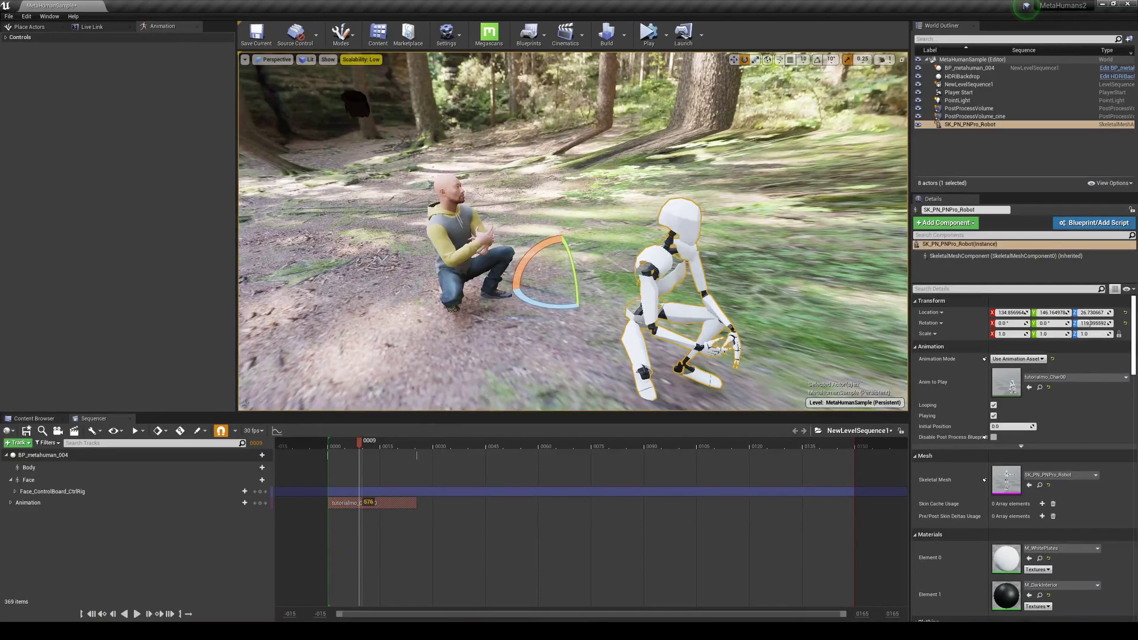
{"action": "left_click", "coordinate": [455, 224]}
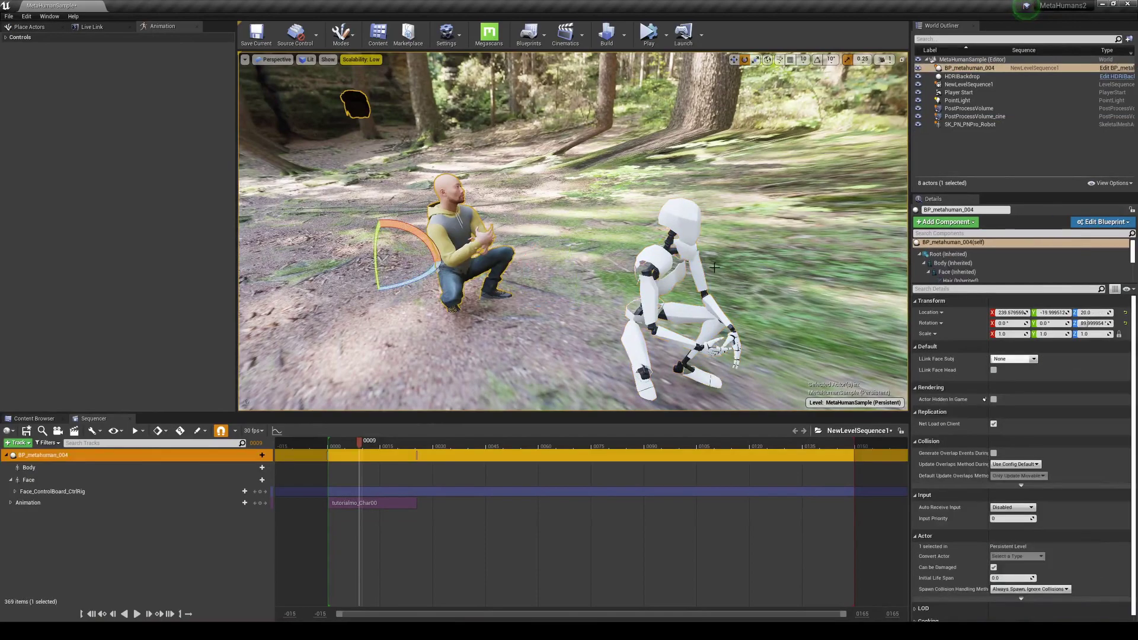
Examine the physics assets of the robot and of metahuman_base_skel to compare their bodies, and return to the level
{"action": "left_click", "coordinate": [611, 261]}
{"action": "left_click", "coordinate": [655, 279]}
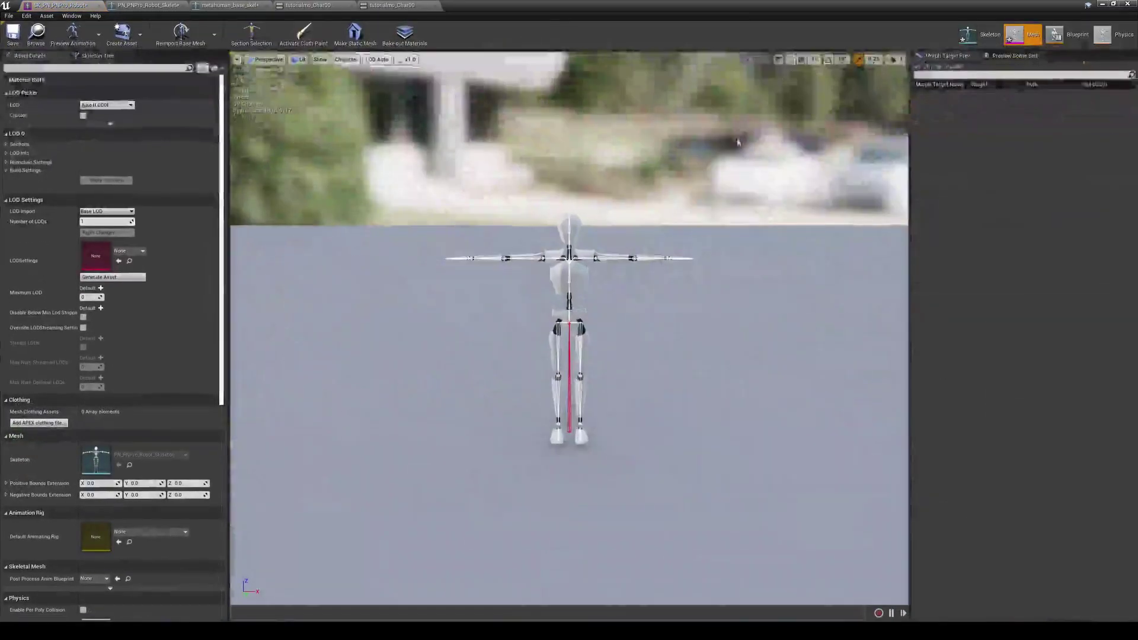
{"action": "left_click", "coordinate": [1115, 35]}
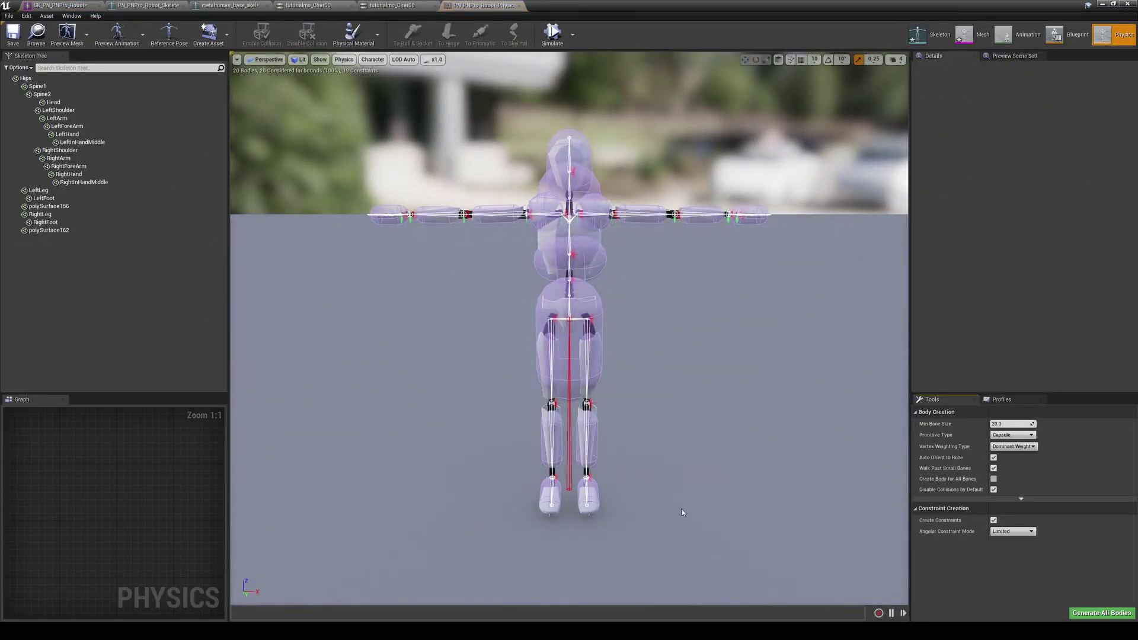
{"action": "right_click", "coordinate": [500, 281]}
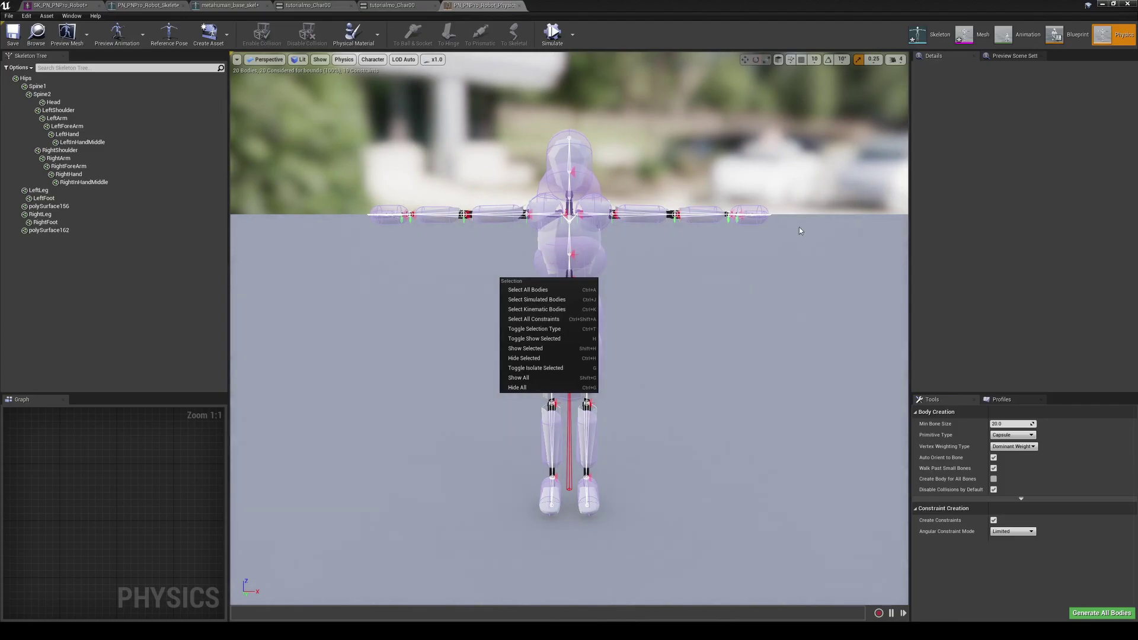
{"action": "left_click", "coordinate": [237, 6]}
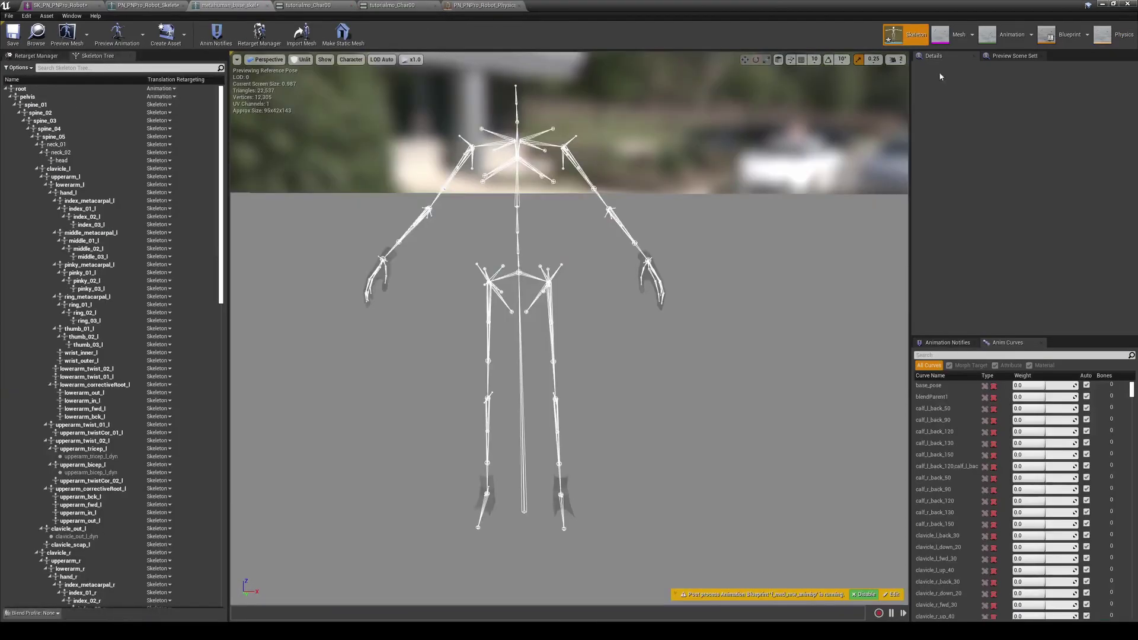
{"action": "left_click", "coordinate": [1112, 35]}
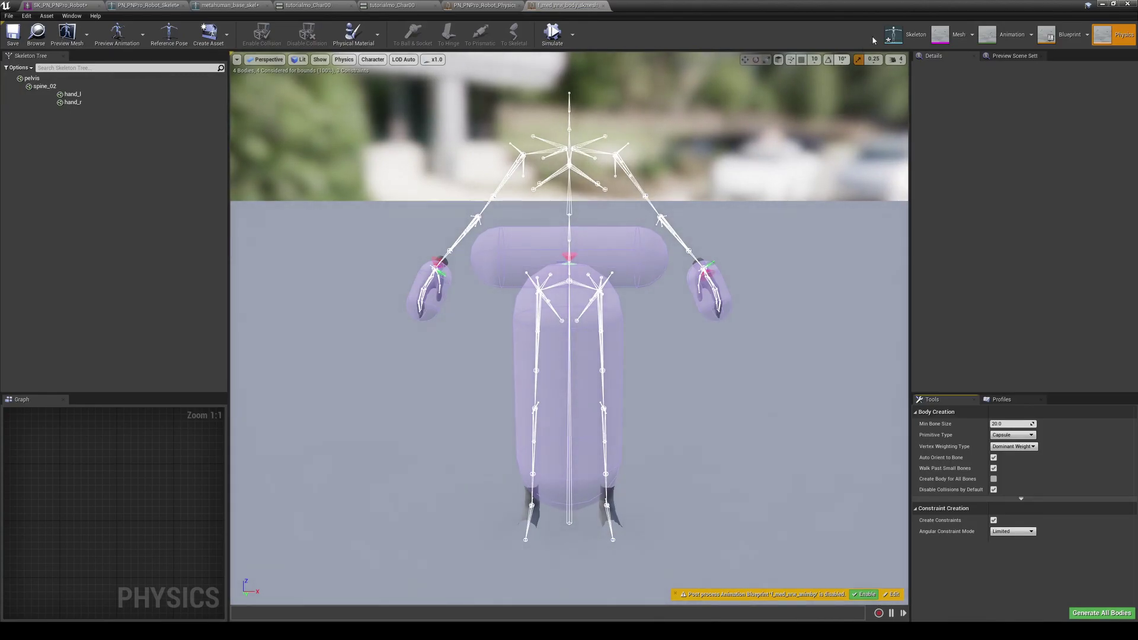
{"action": "left_click", "coordinate": [1102, 5]}
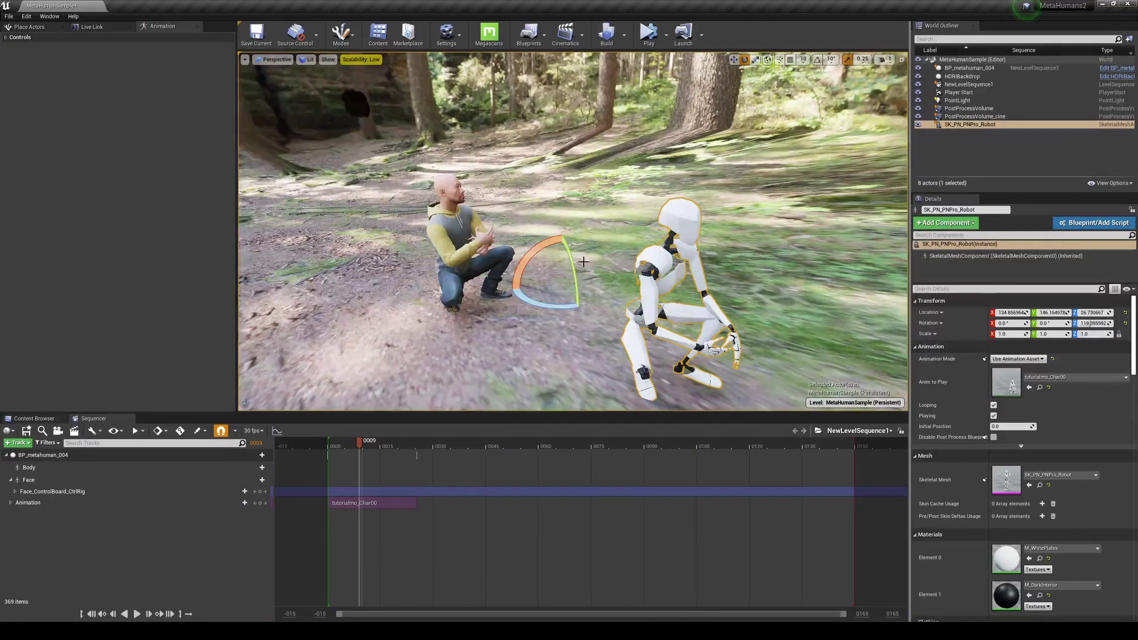
Inspect the MetaHuman up close at frame 1 of the sequence and key SK_PN_PNPro_Robot's transform there
{"action": "key", "text": "w"}
{"action": "mouse_move", "coordinate": [622, 246]}
{"action": "right_mouse_down"}
{"action": "mouse_move", "coordinate": [563, 254]}
{"action": "mouse_move", "coordinate": [573, 265]}
{"action": "mouse_move", "coordinate": [622, 247]}
{"action": "right_mouse_up"}
{"action": "left_click", "coordinate": [343, 446]}
{"action": "mouse_move", "coordinate": [343, 446]}
{"action": "left_mouse_down"}
{"action": "mouse_move", "coordinate": [381, 449]}
{"action": "mouse_move", "coordinate": [333, 454]}
{"action": "left_mouse_up"}
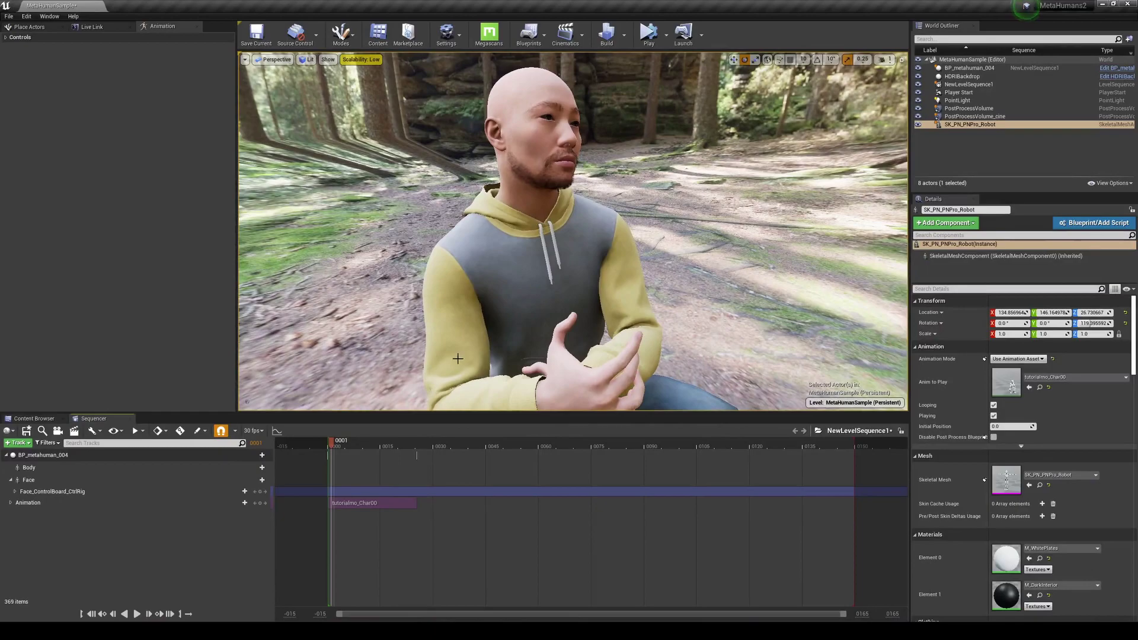
{"action": "right_click_drag", "start_coordinate": [521, 303], "coordinate": [521, 303]}
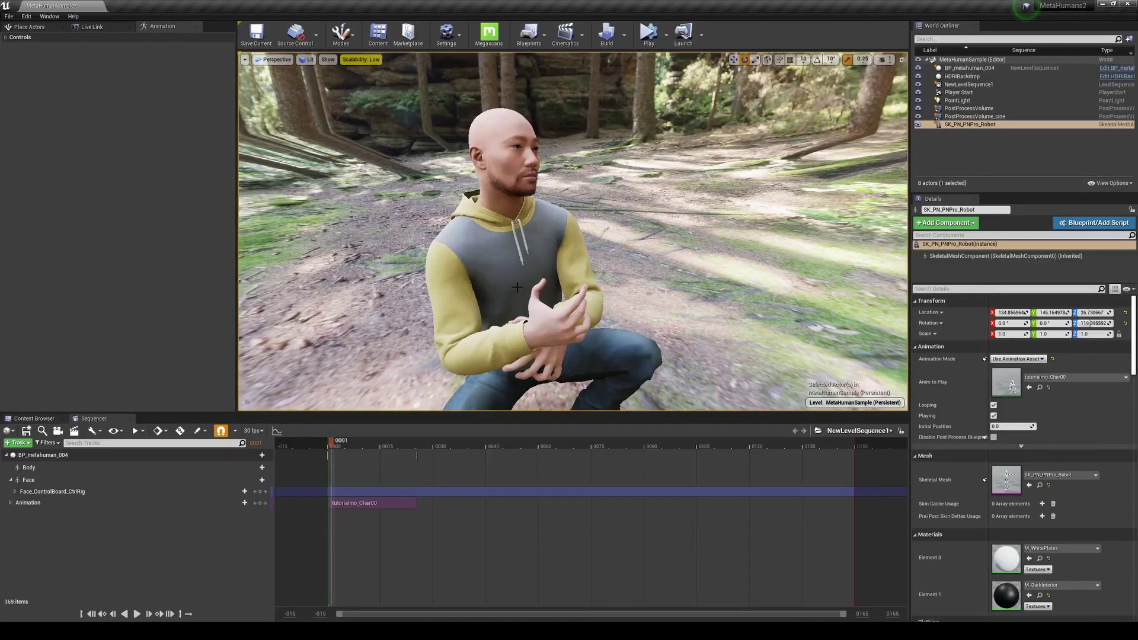
{"action": "key", "text": "s"}
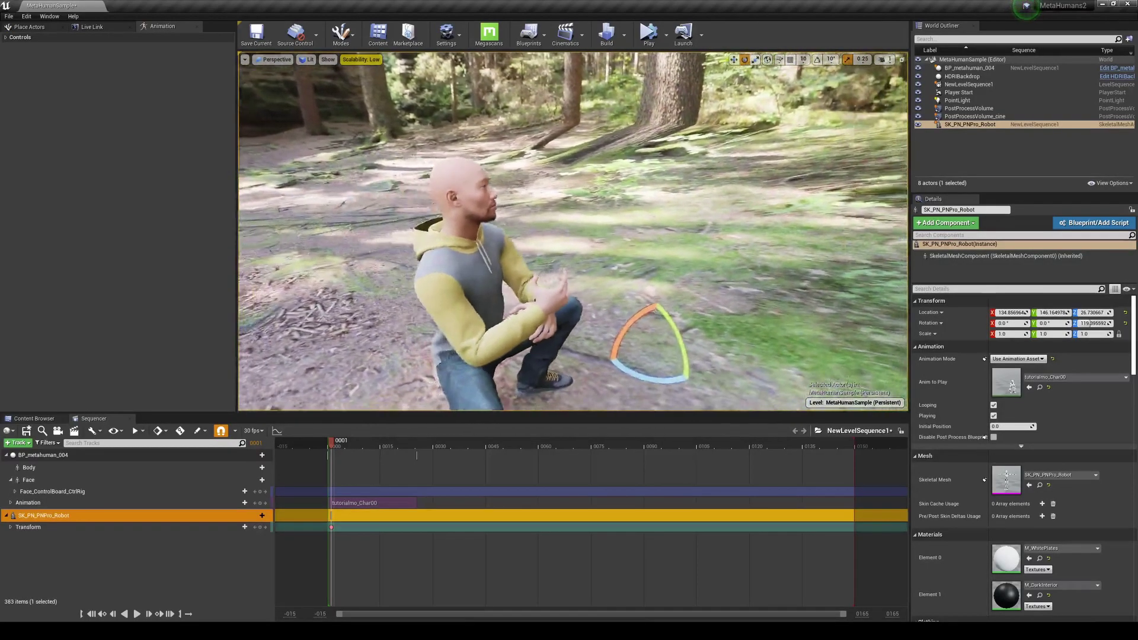